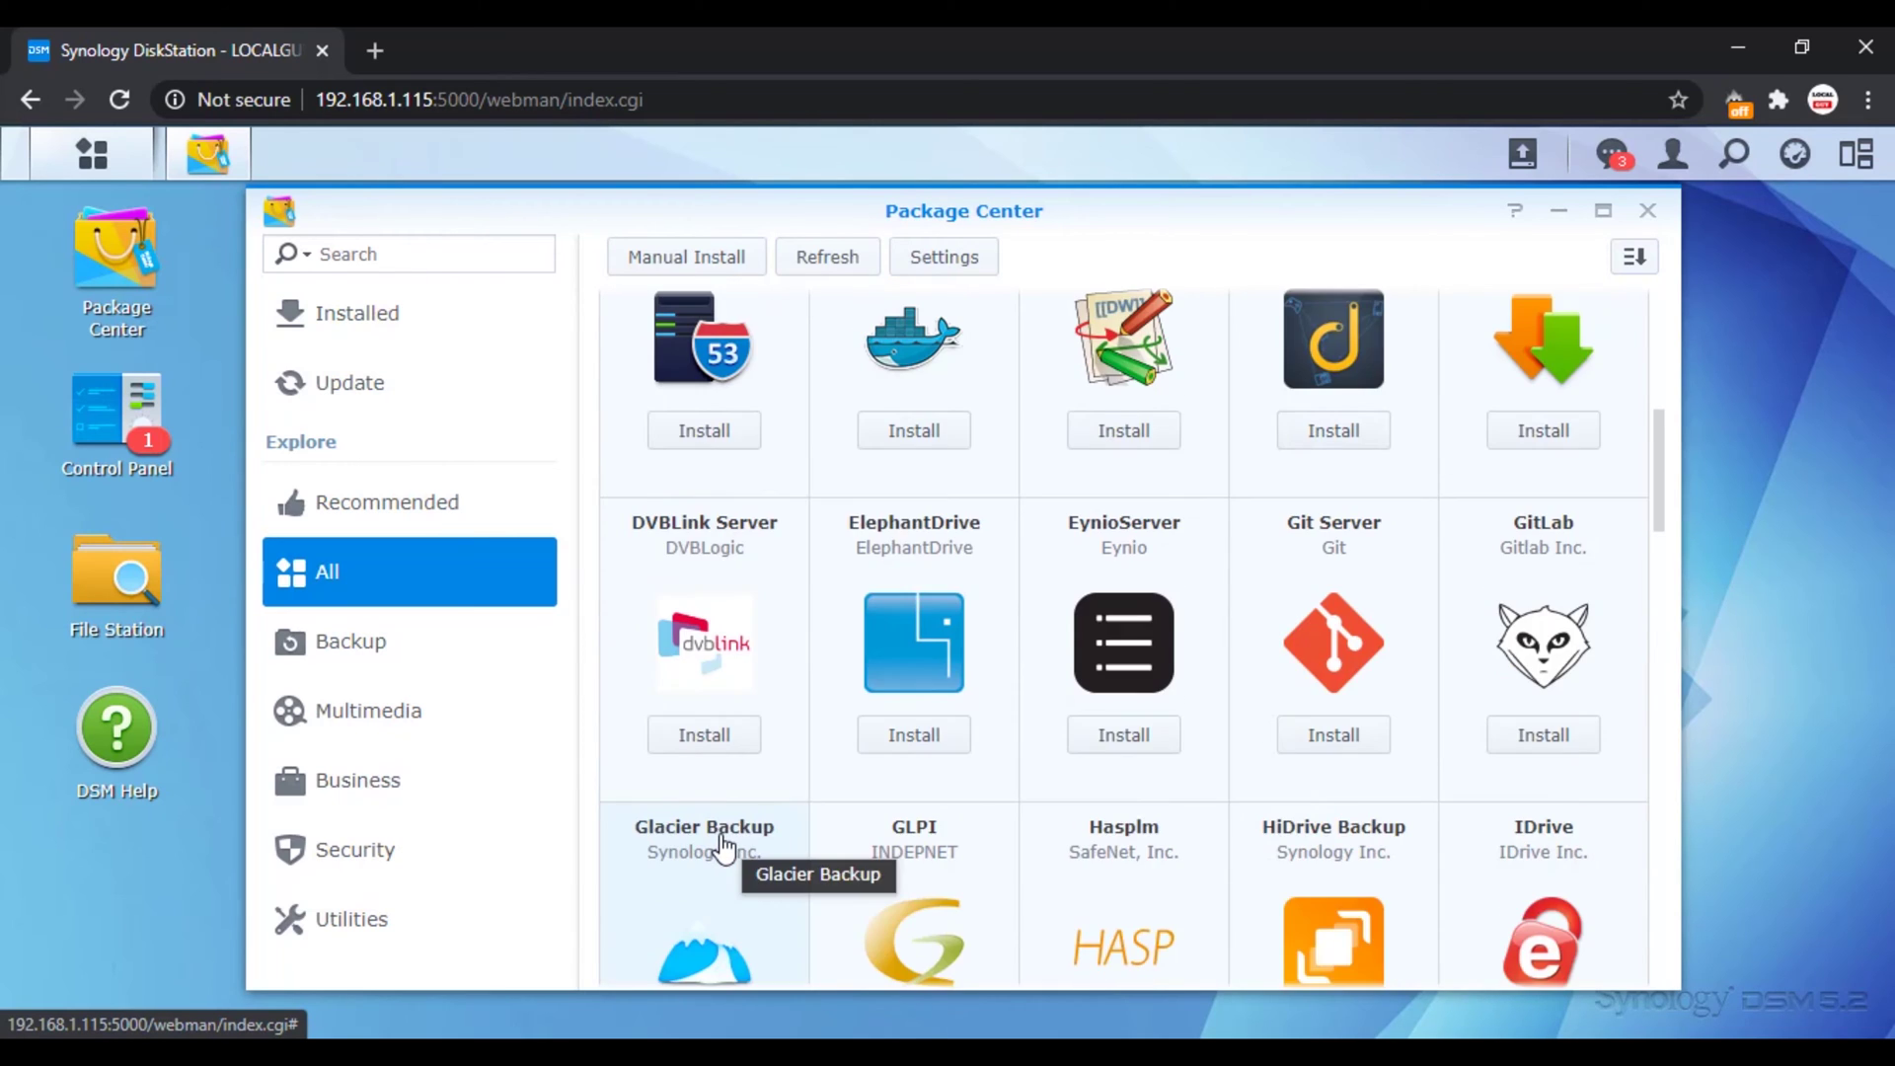
scroll(729, 814, down, 2)
scroll(732, 814, down, 1)
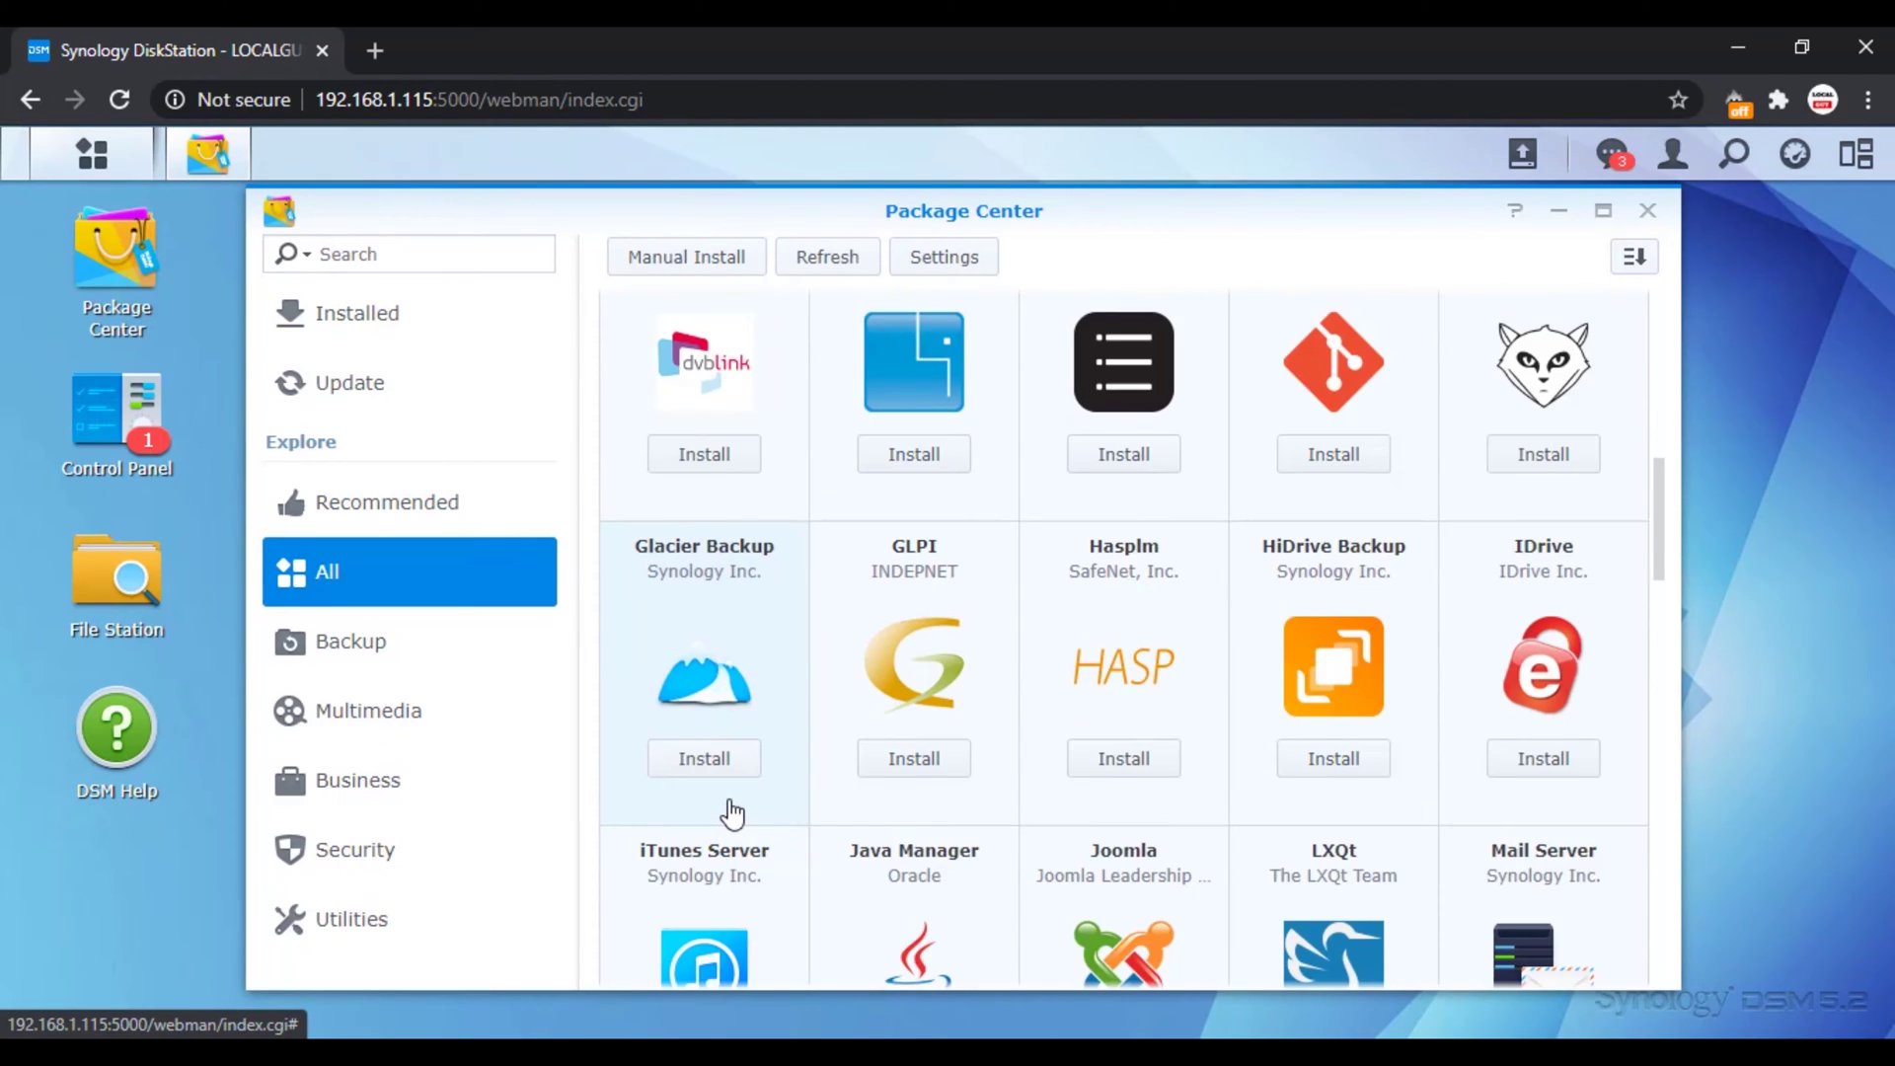
scroll(732, 815, down, 1)
scroll(731, 814, down, 1)
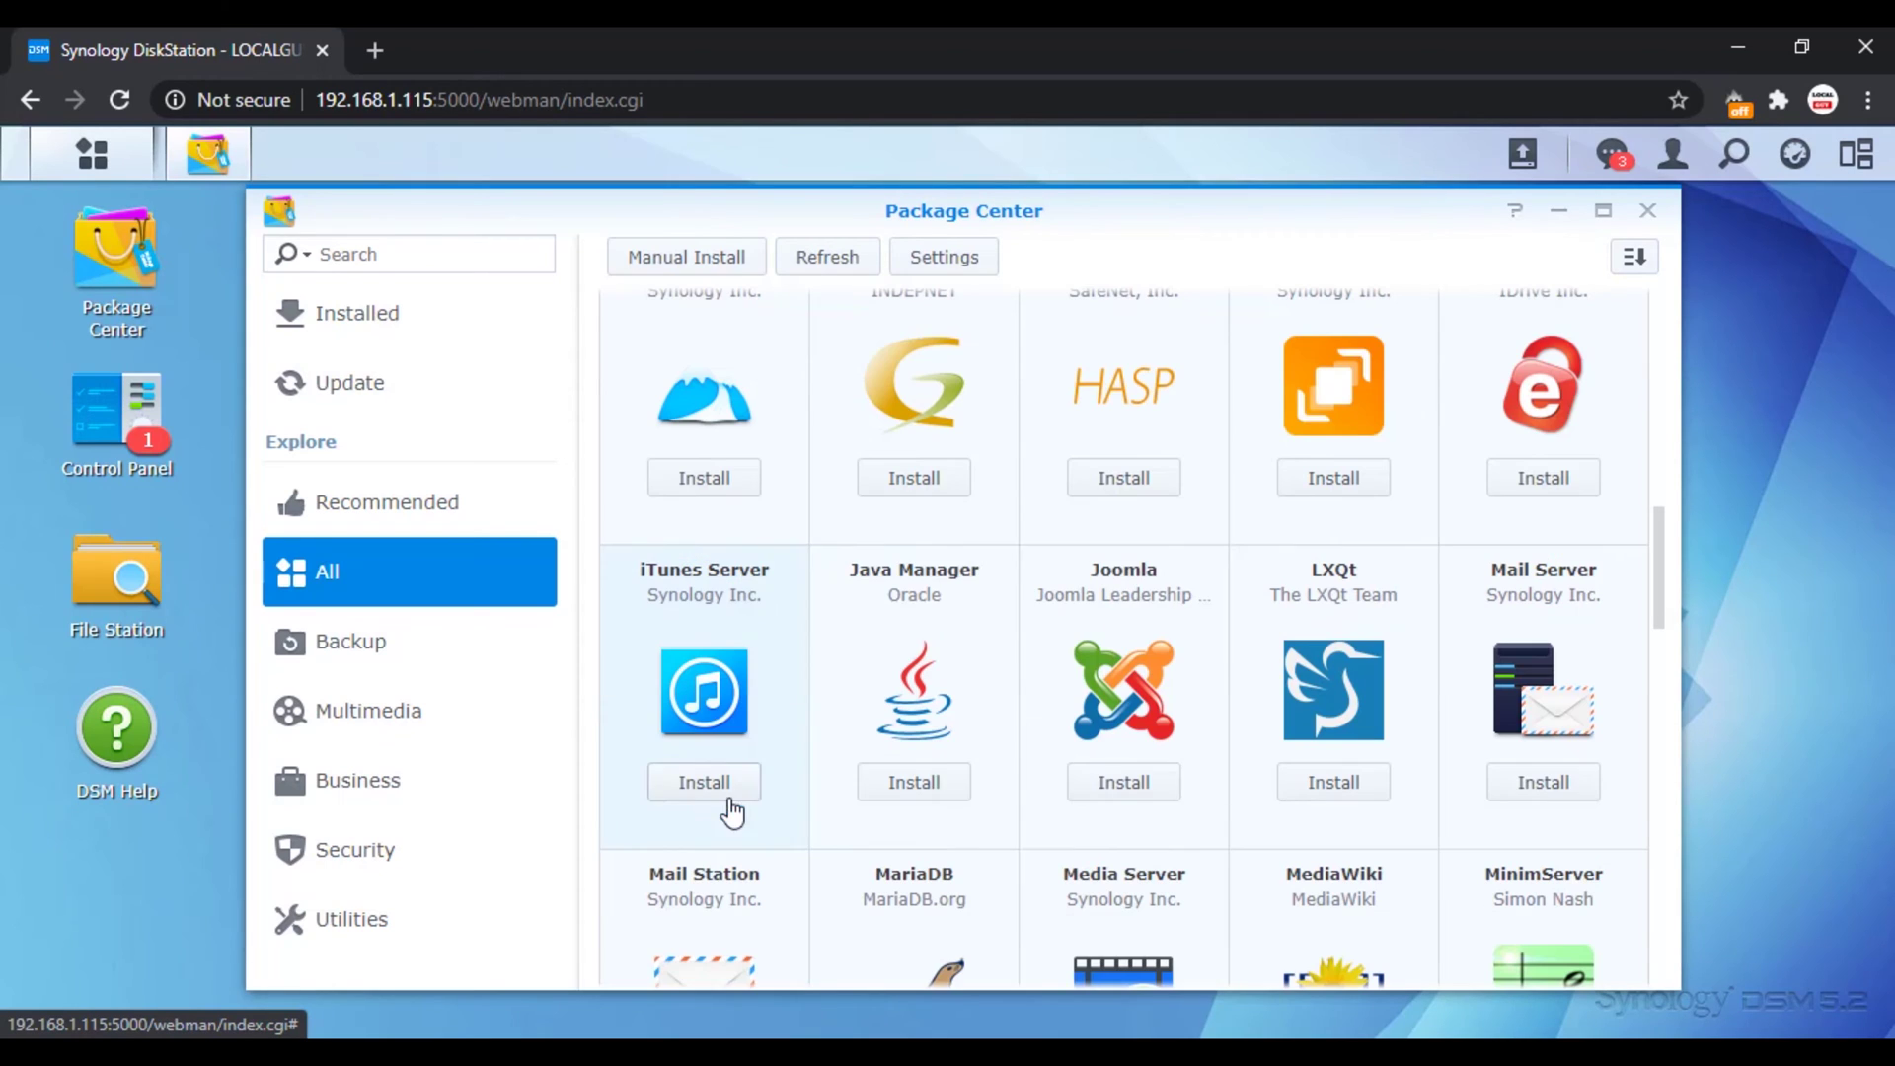
scroll(1138, 653, down, 1)
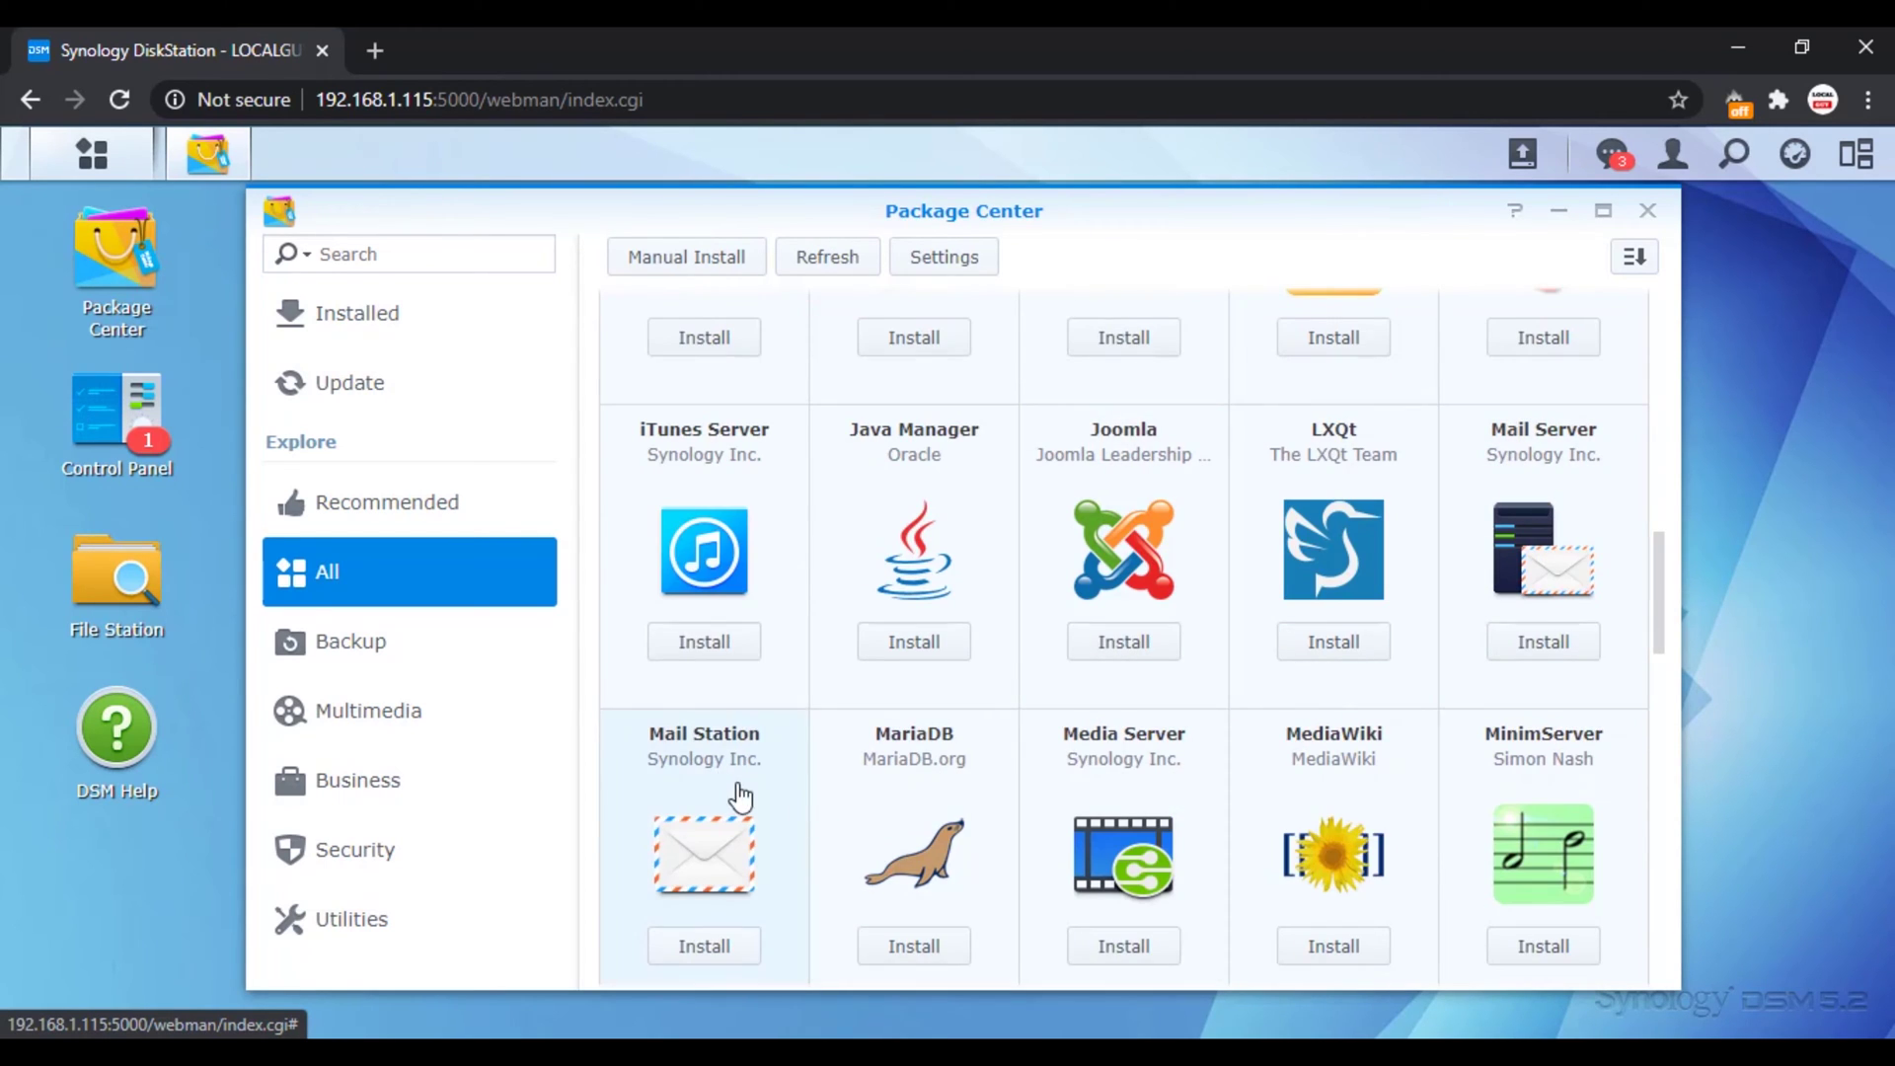
scroll(817, 776, down, 1)
scroll(914, 679, down, 3)
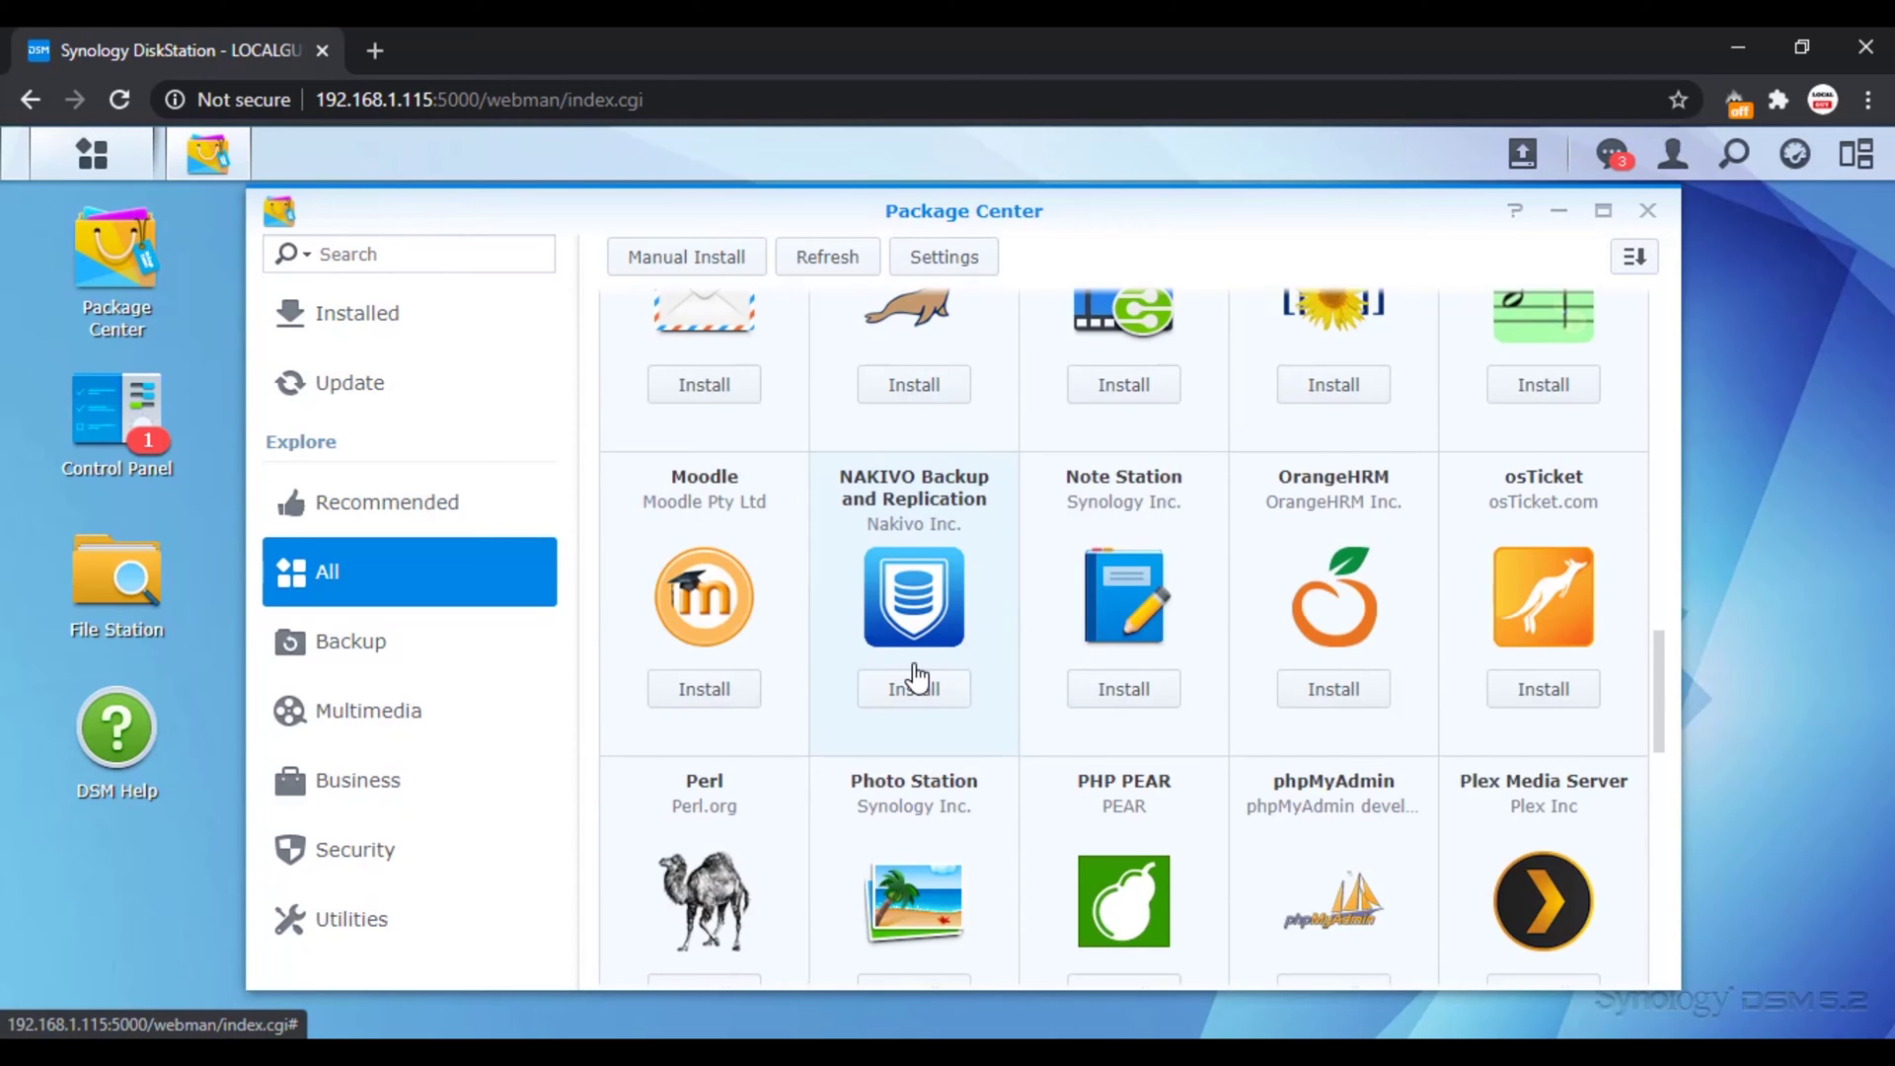
scroll(914, 679, down, 2)
scroll(1299, 649, down, 1)
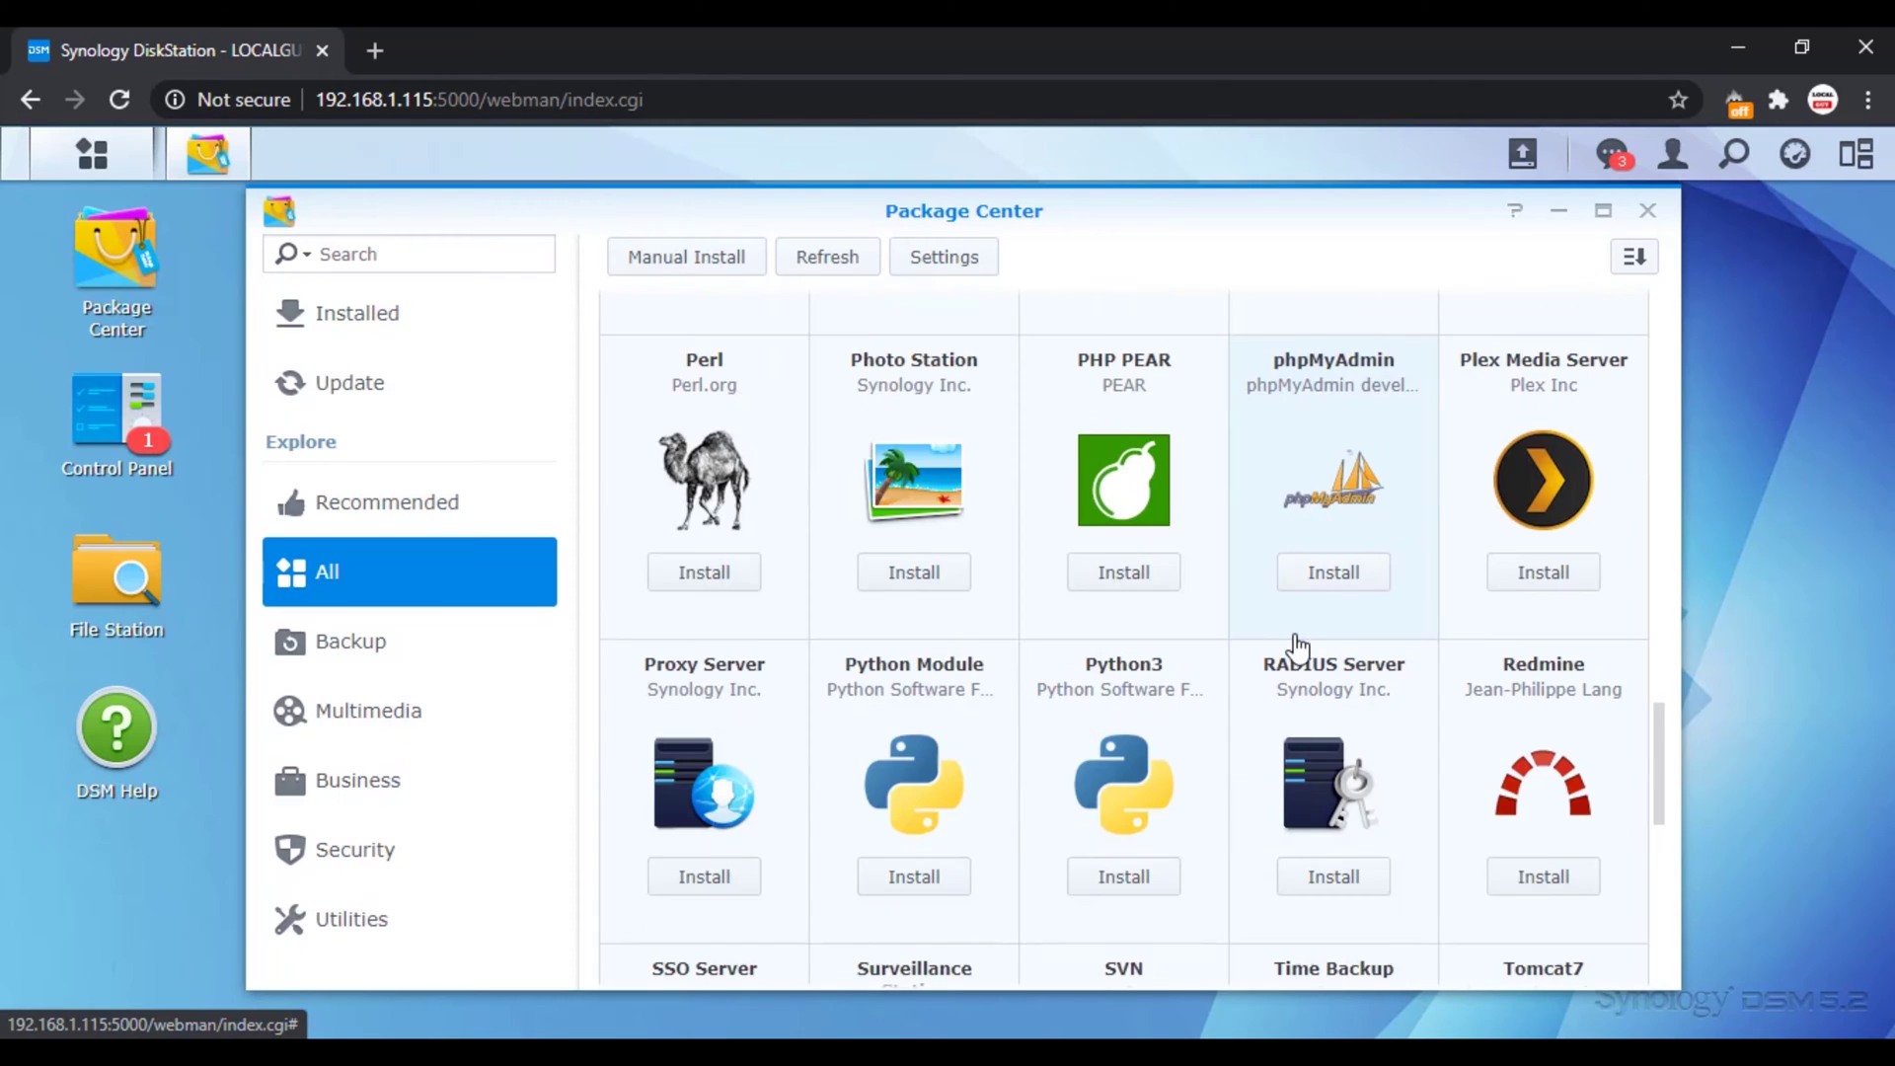
scroll(1299, 648, down, 2)
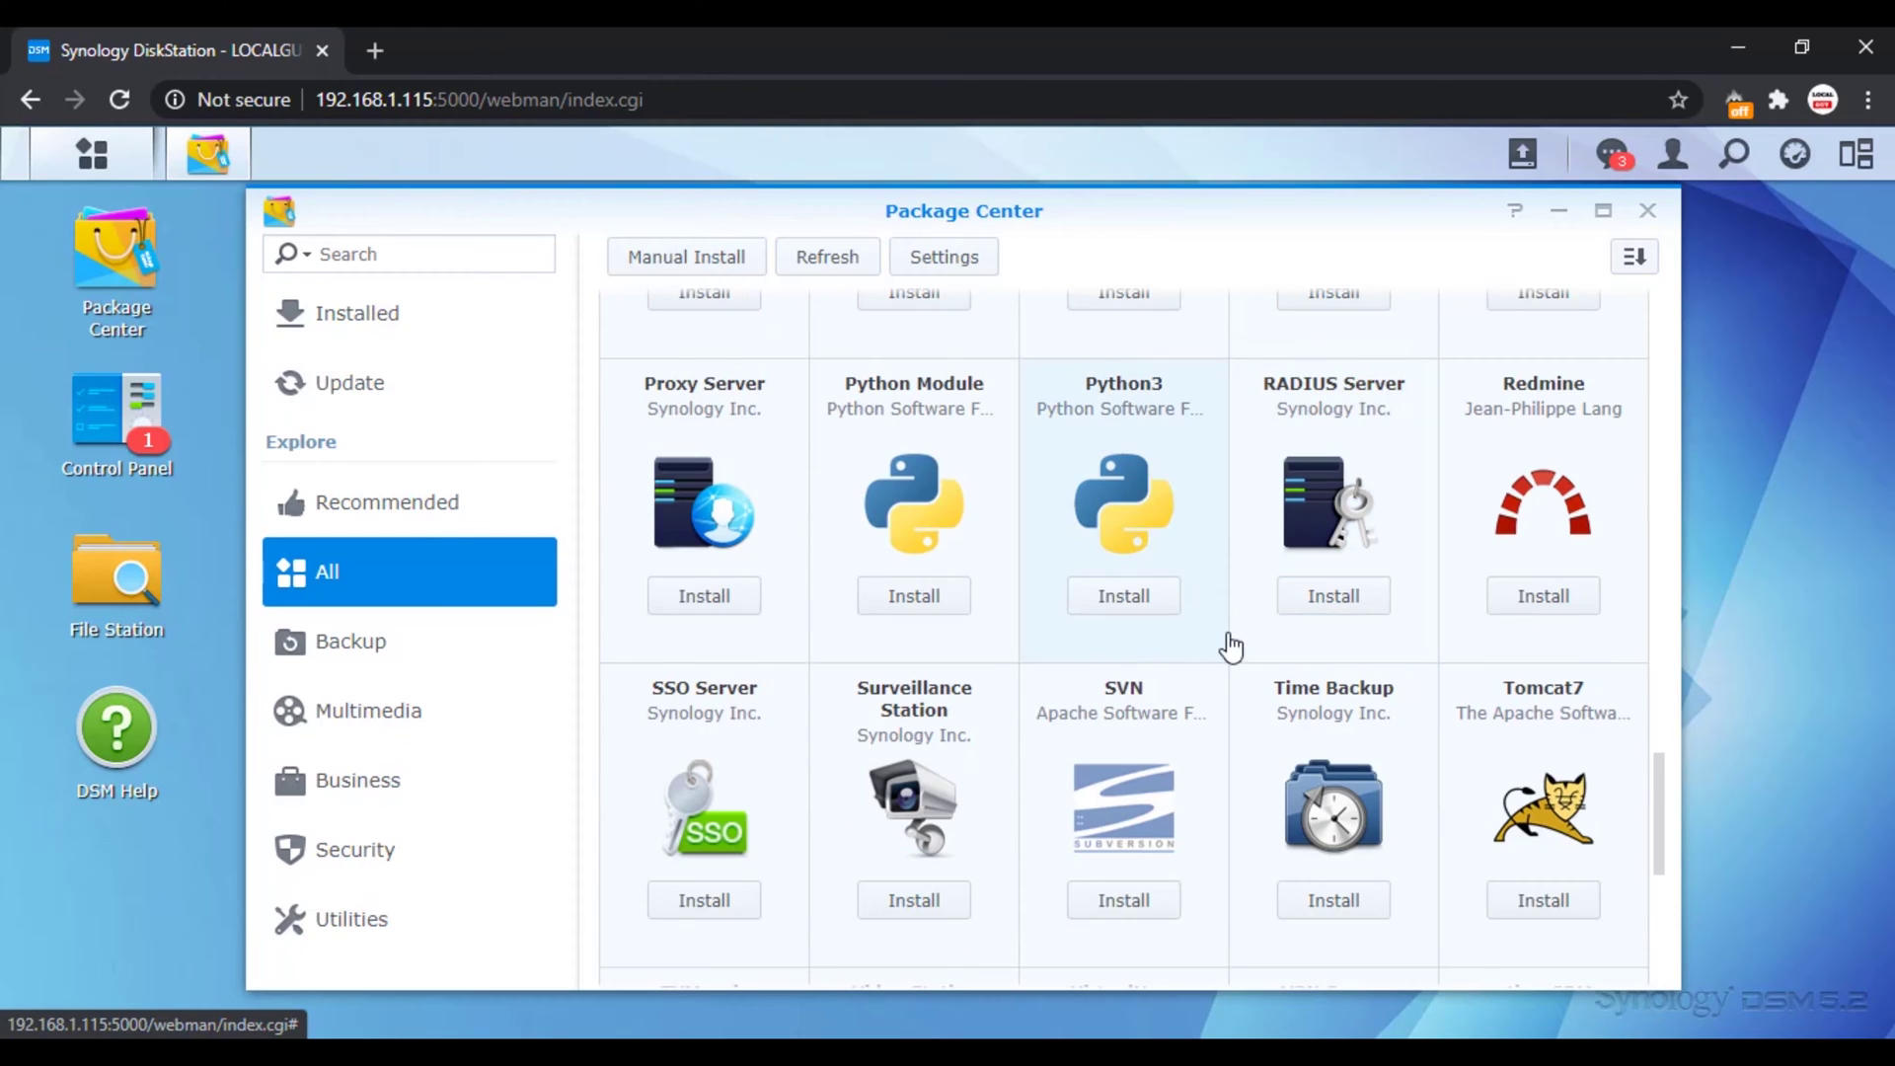
scroll(1192, 647, down, 2)
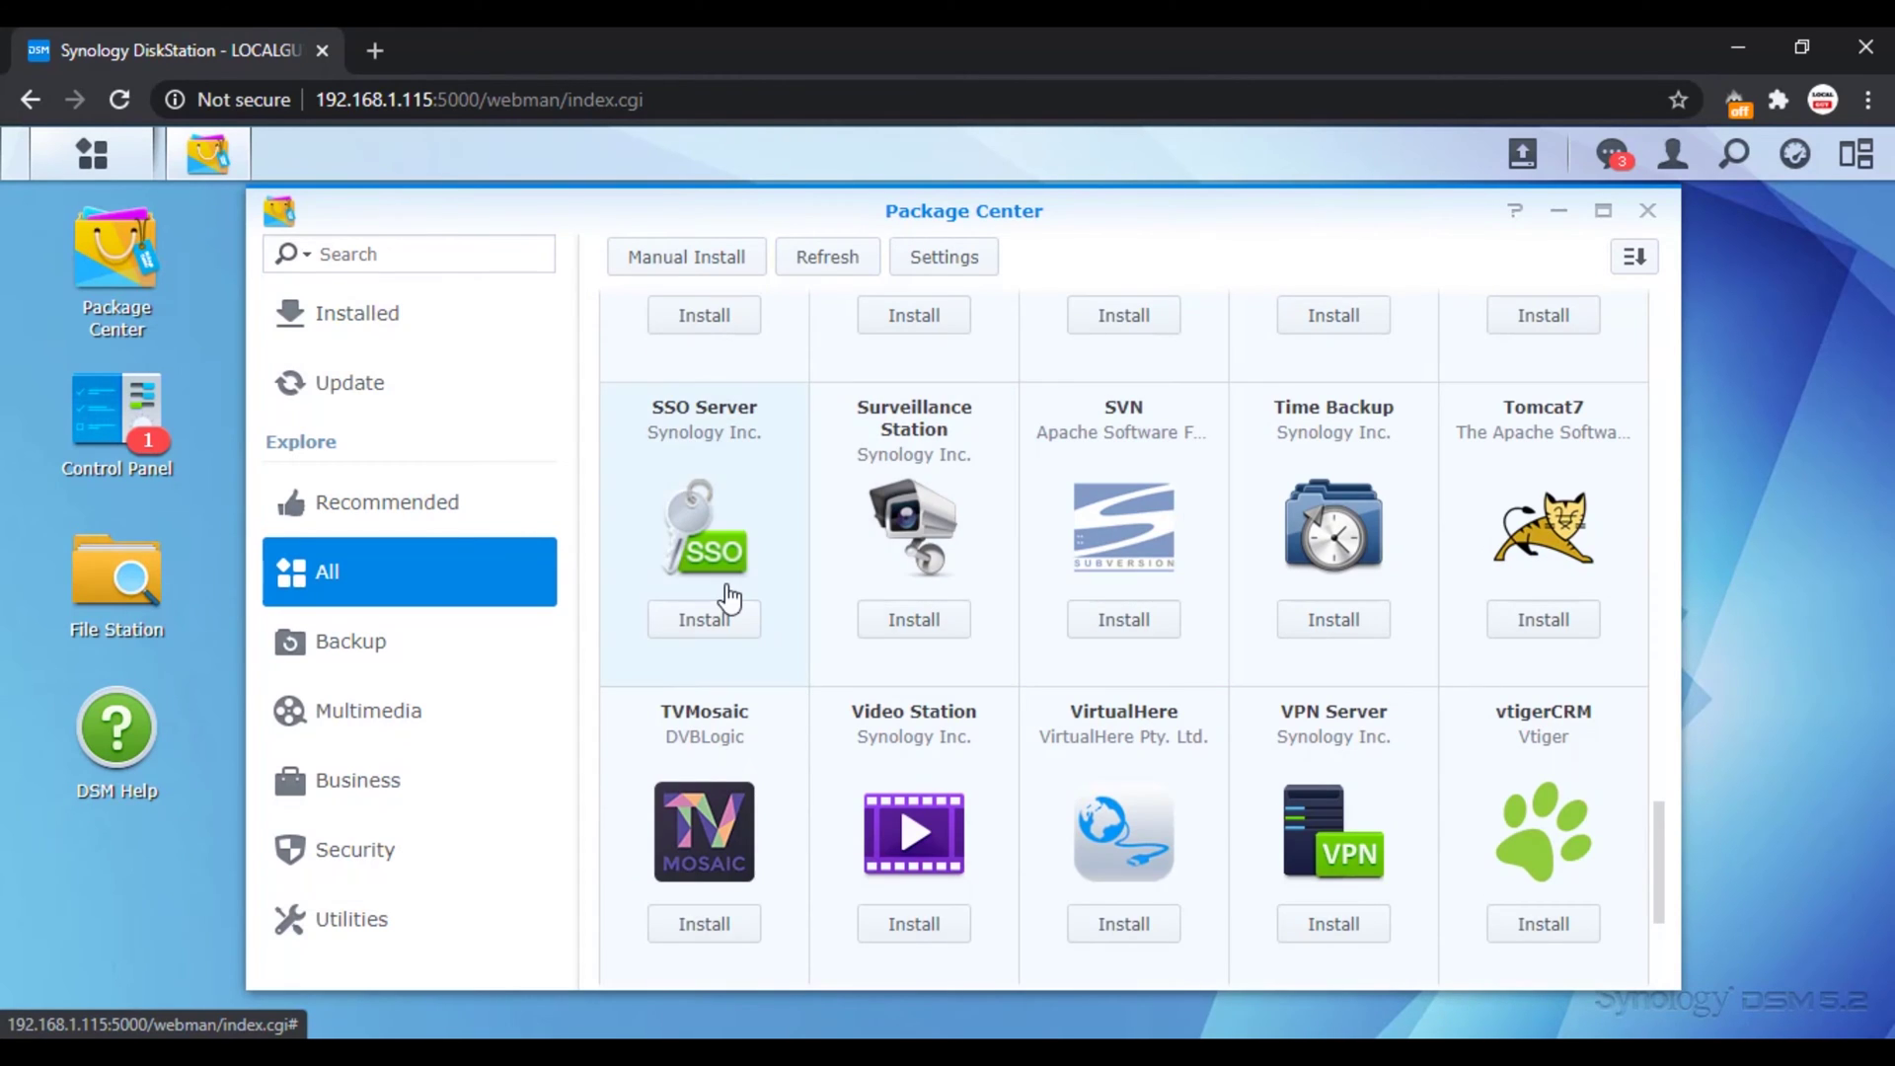
scroll(985, 630, down, 1)
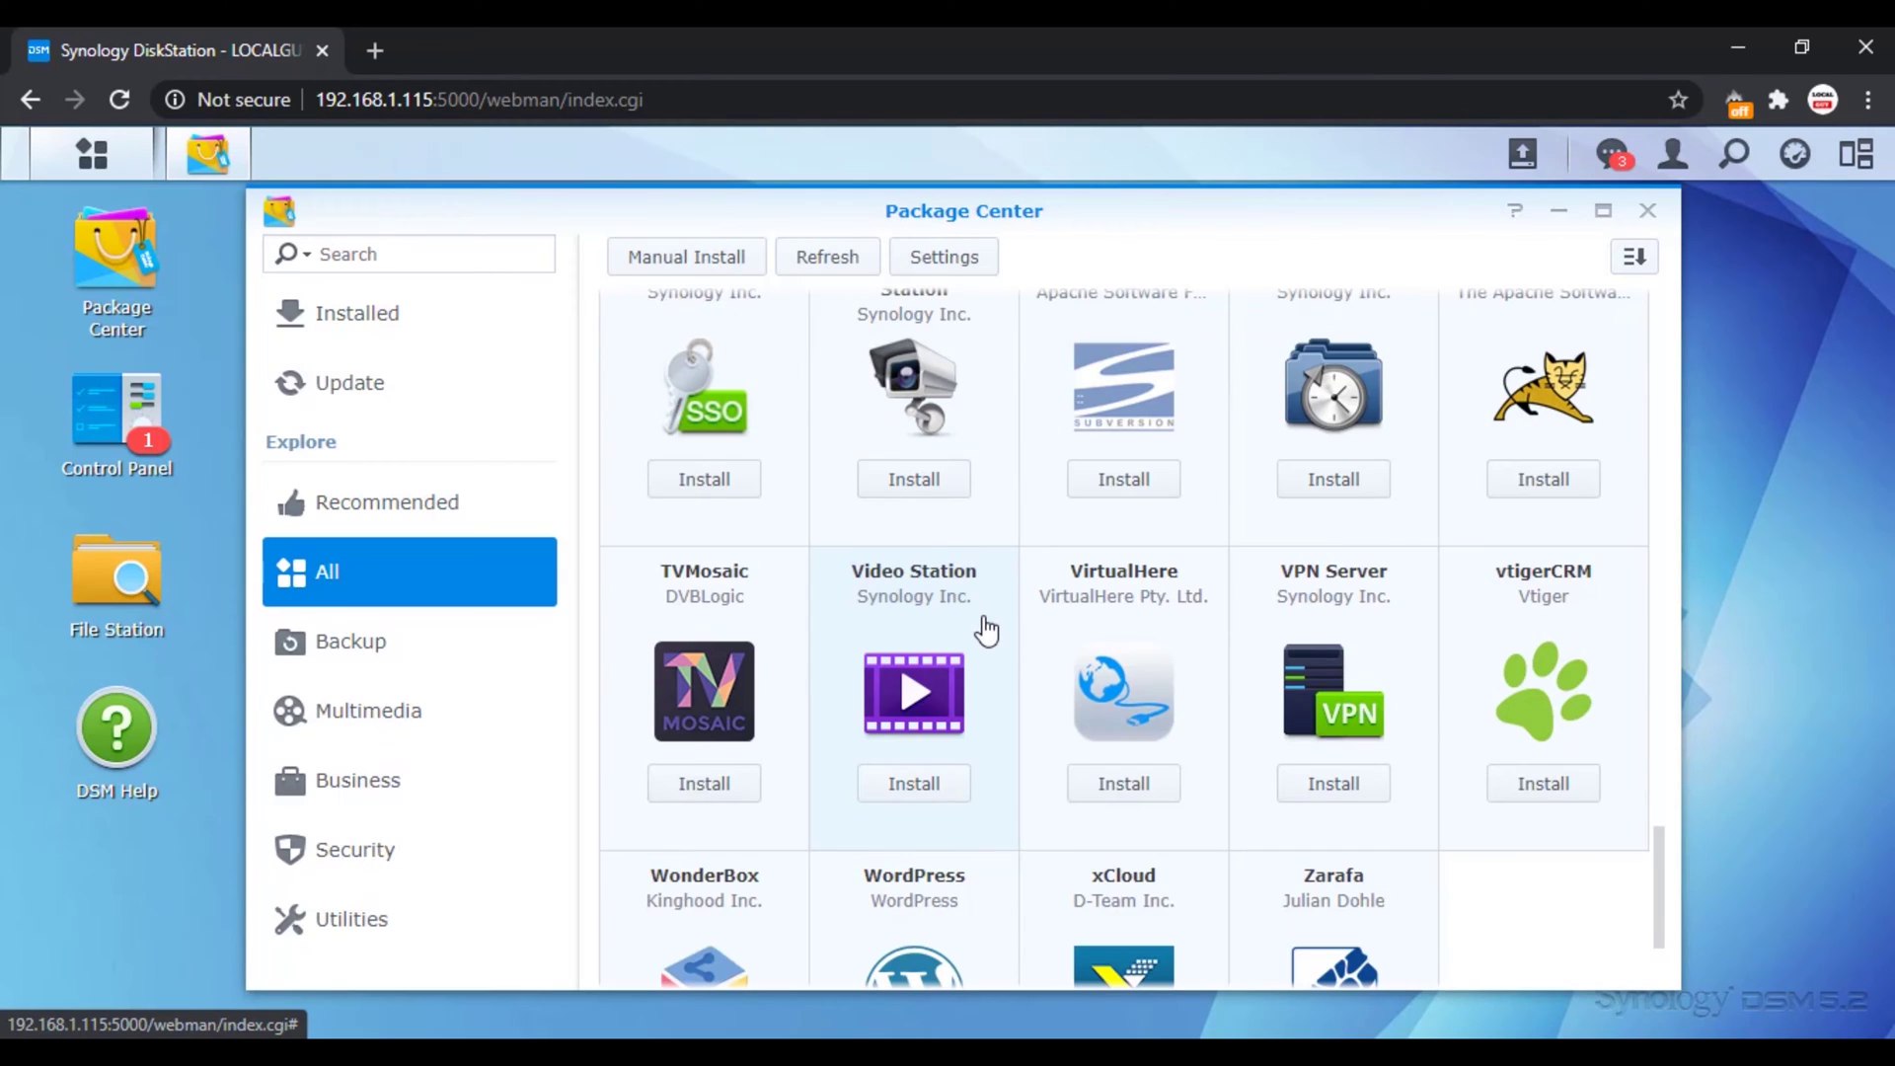
scroll(985, 630, down, 1)
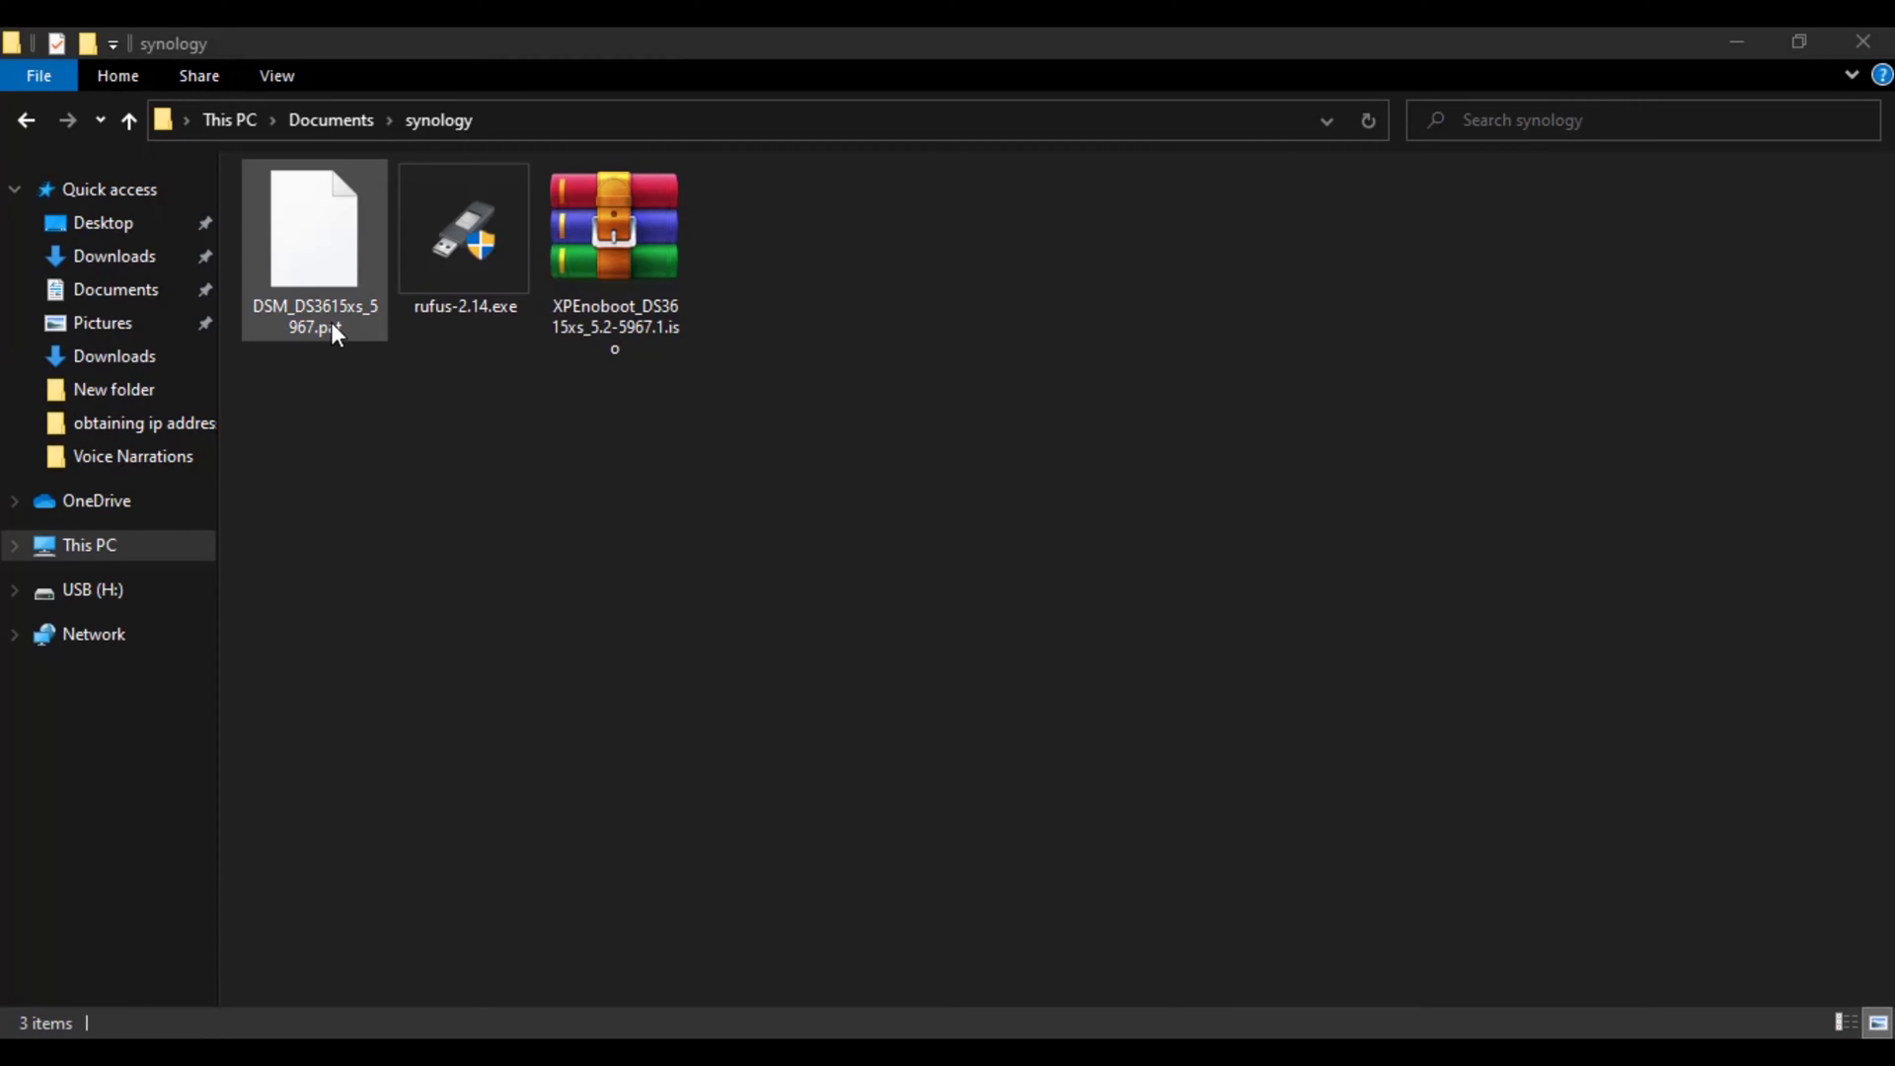
Step: Launch rufus-2.14.exe from the downloaded setup files
click(329, 322)
click(643, 336)
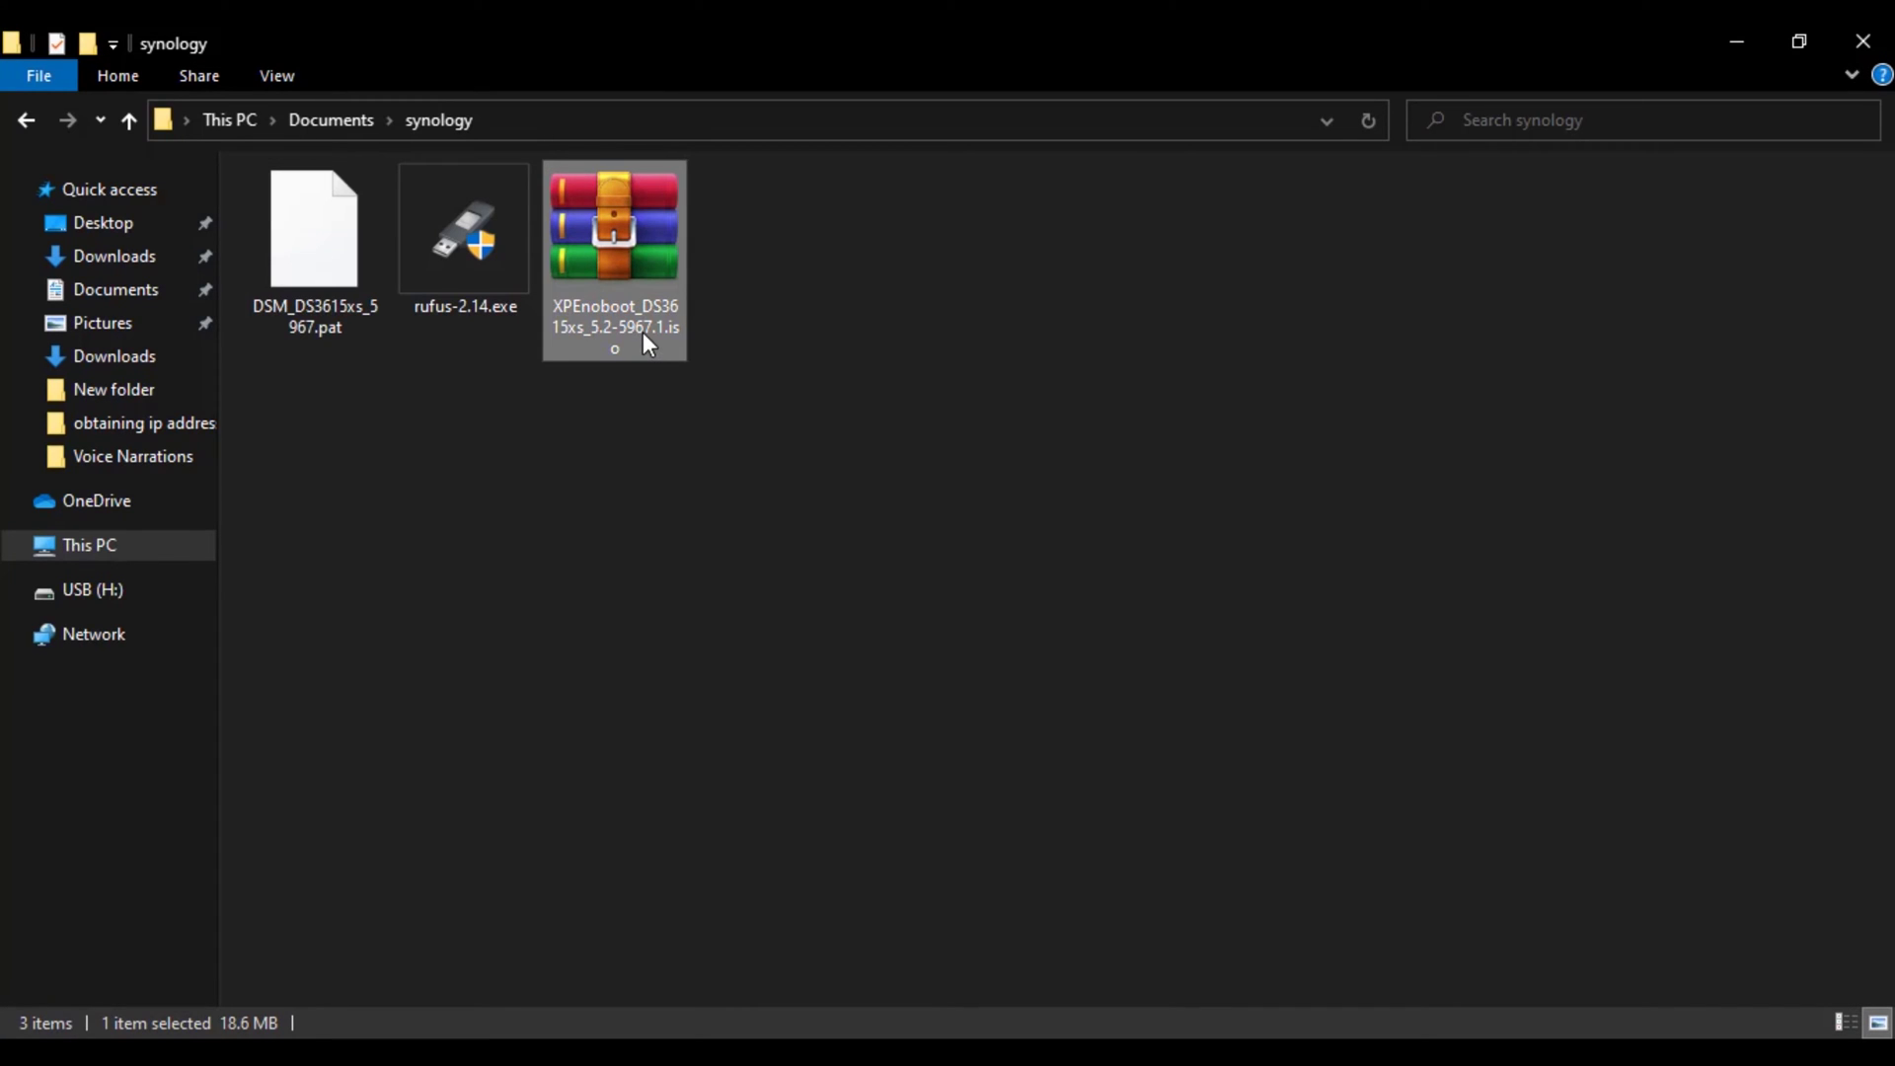
click(462, 284)
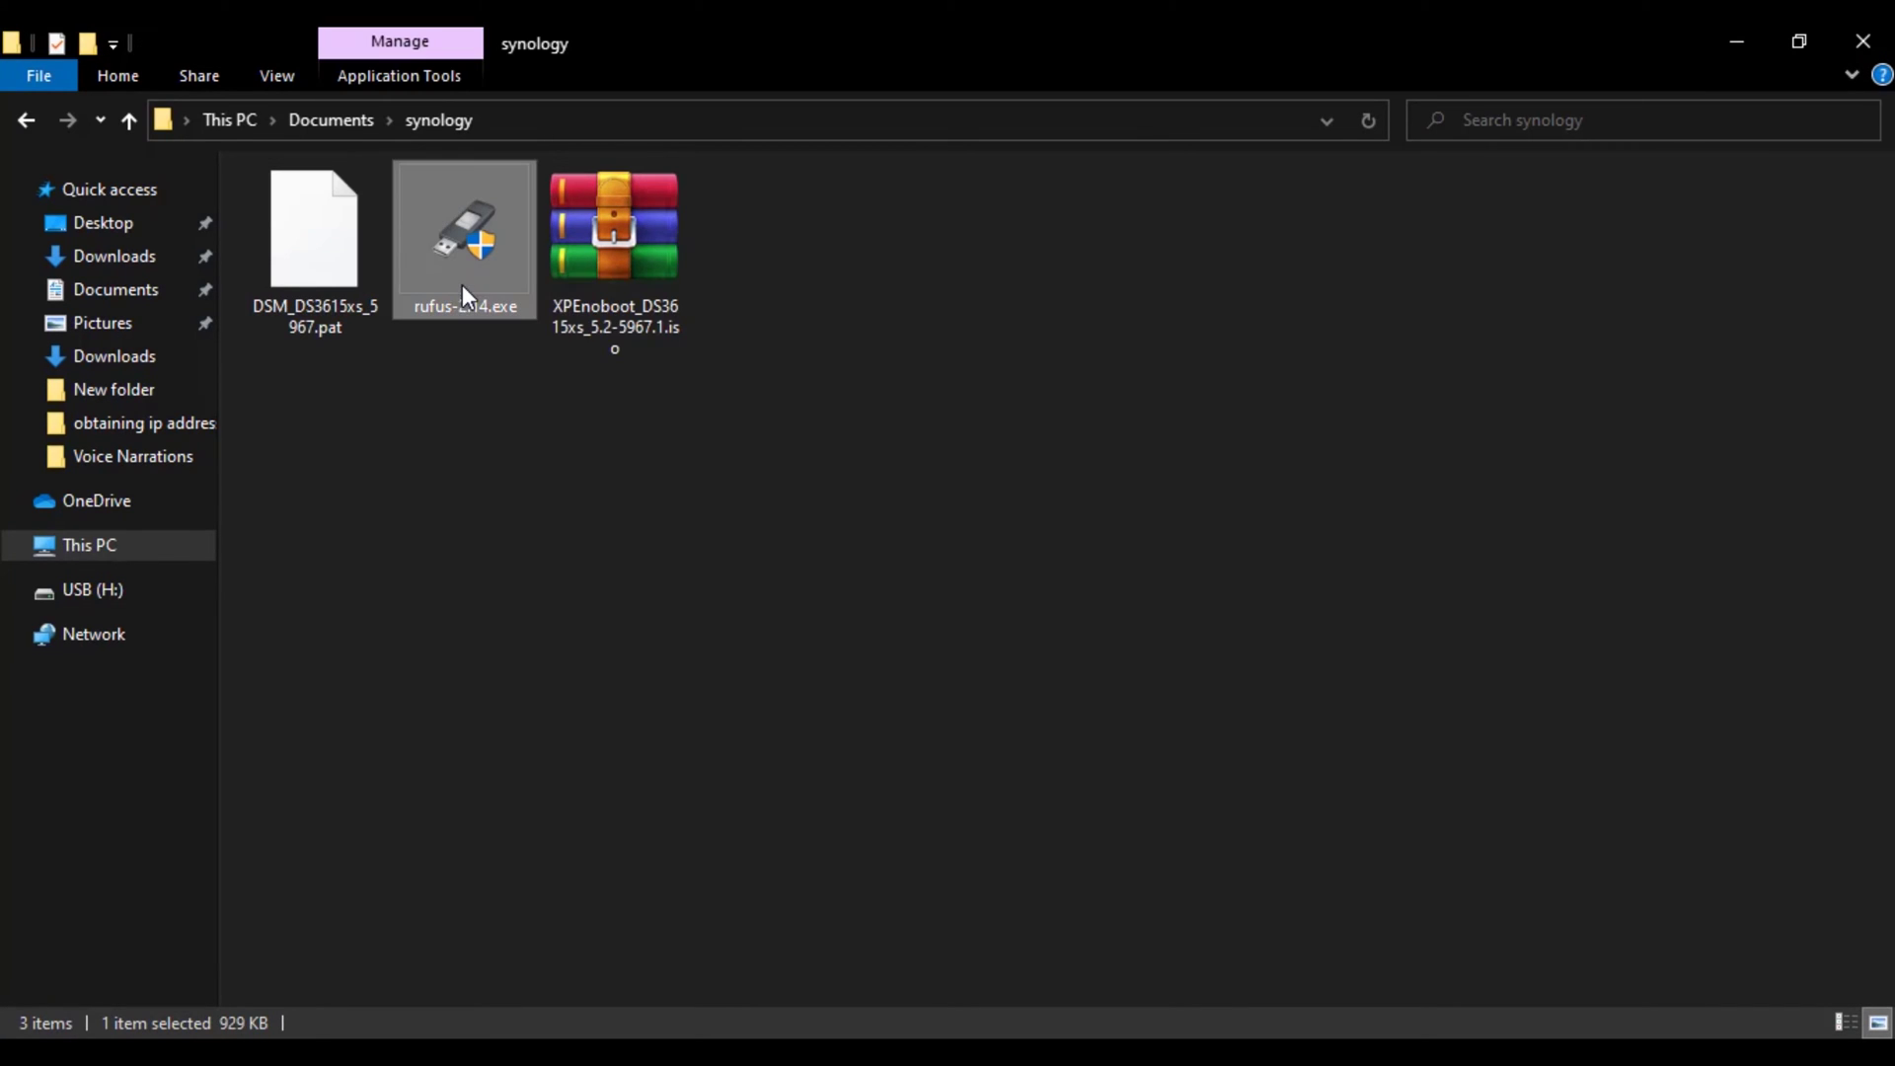
click(513, 483)
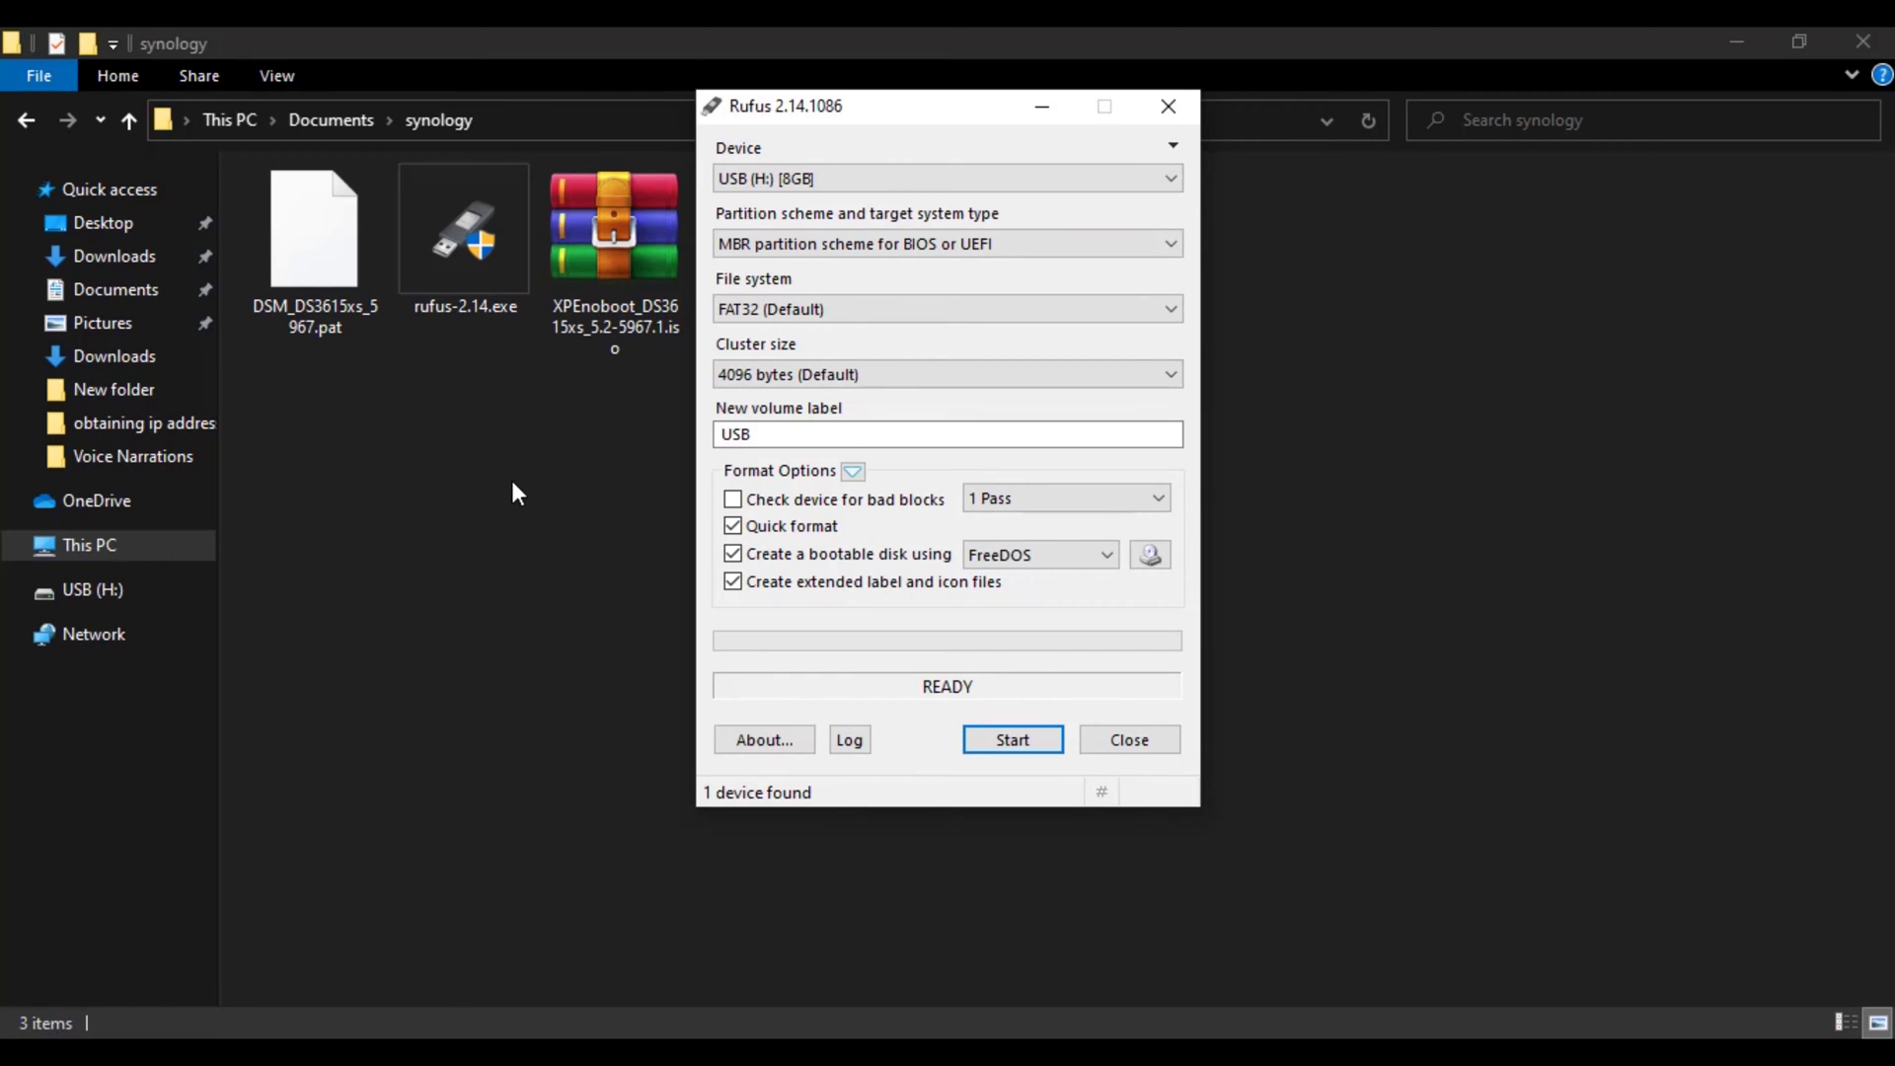
Step: Choose XPEnoboot_DS3615xs_5.2-5967.1.iso from Documents\synology as the boot image
click(1137, 564)
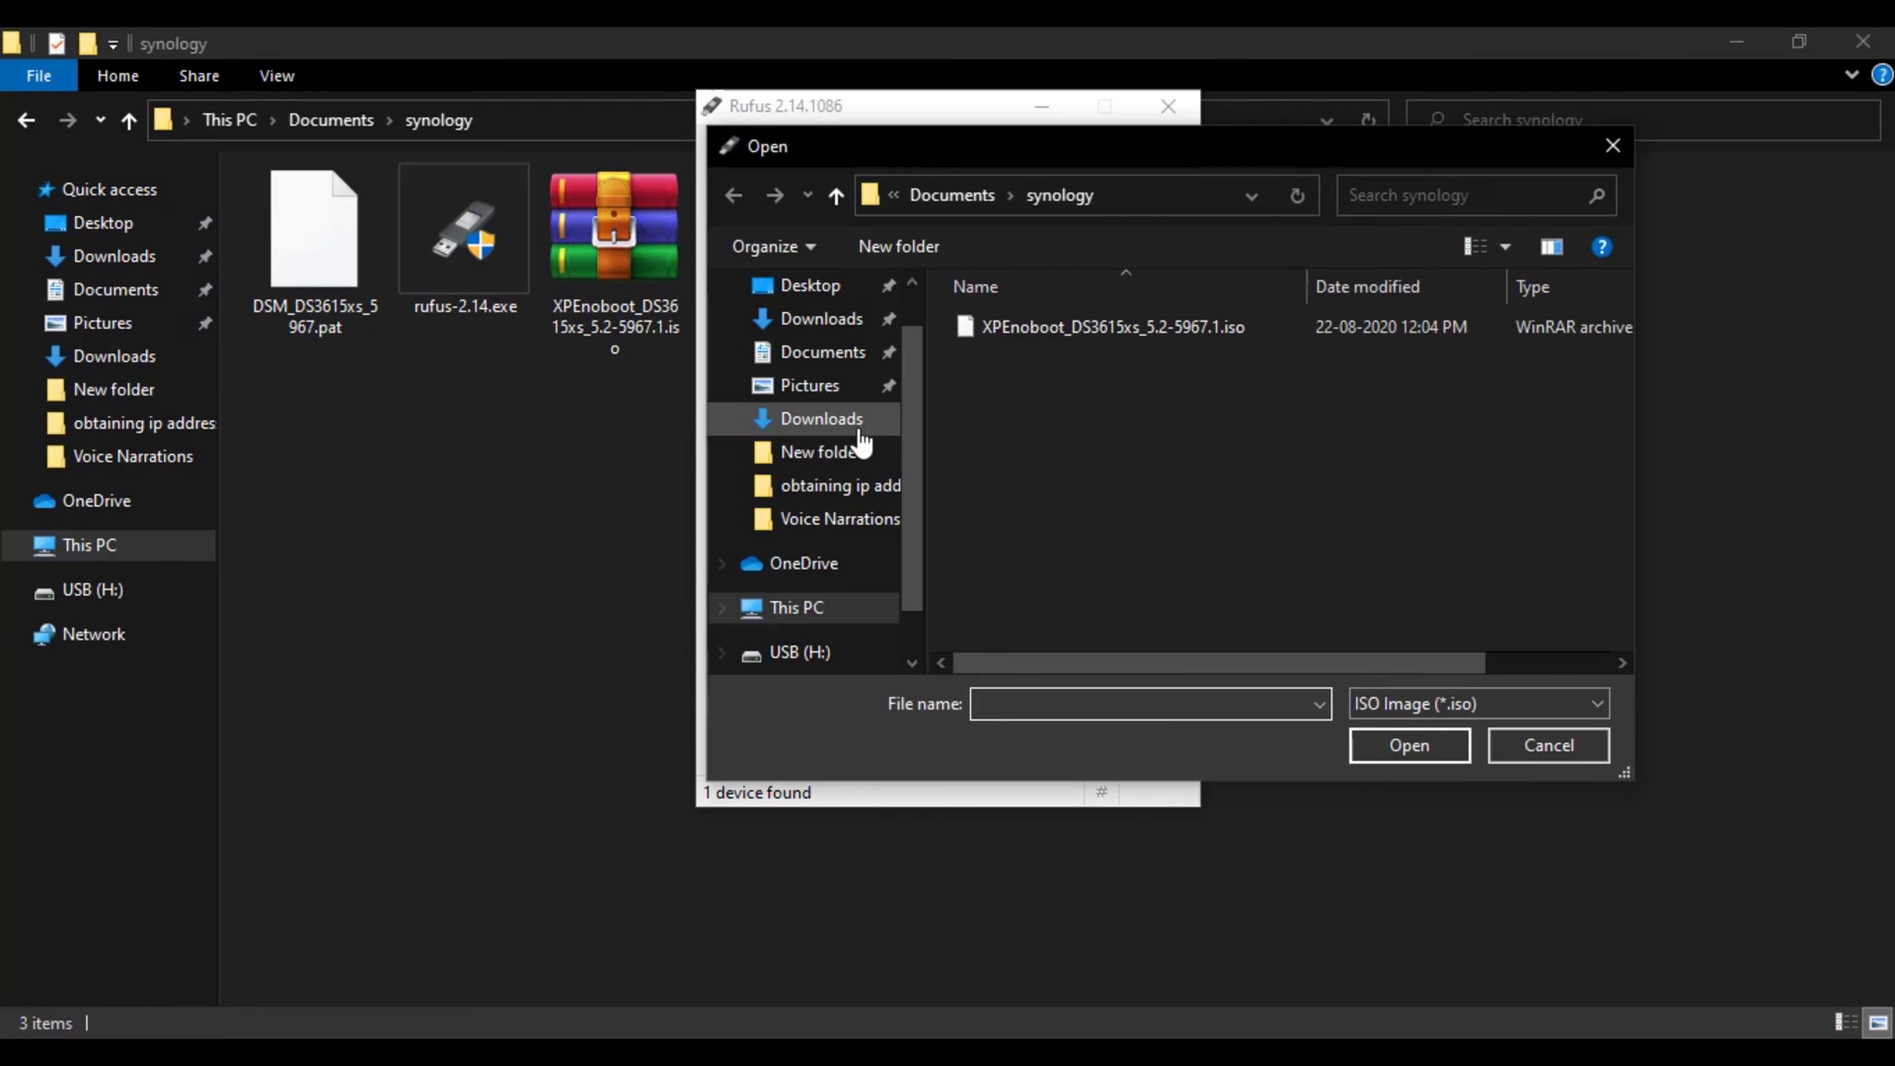
click(834, 353)
double_click(1044, 443)
click(1046, 332)
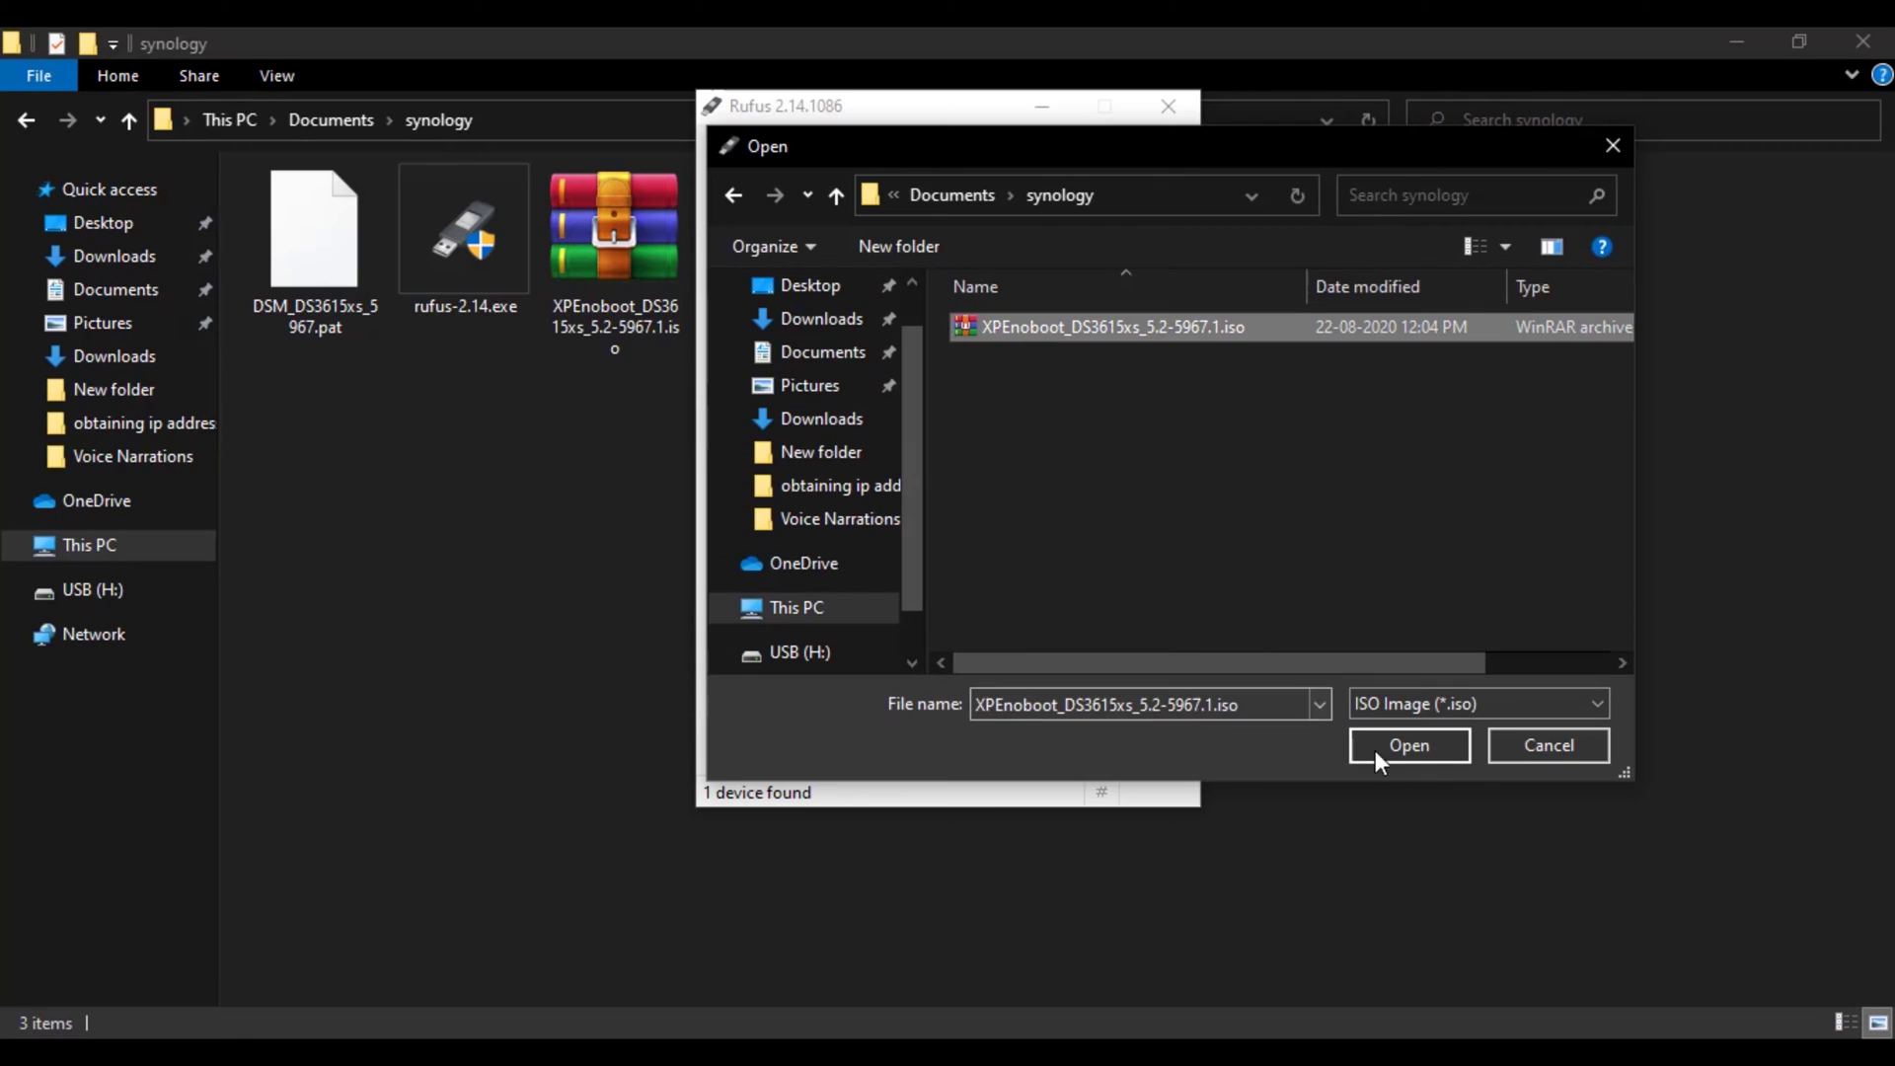
click(1376, 750)
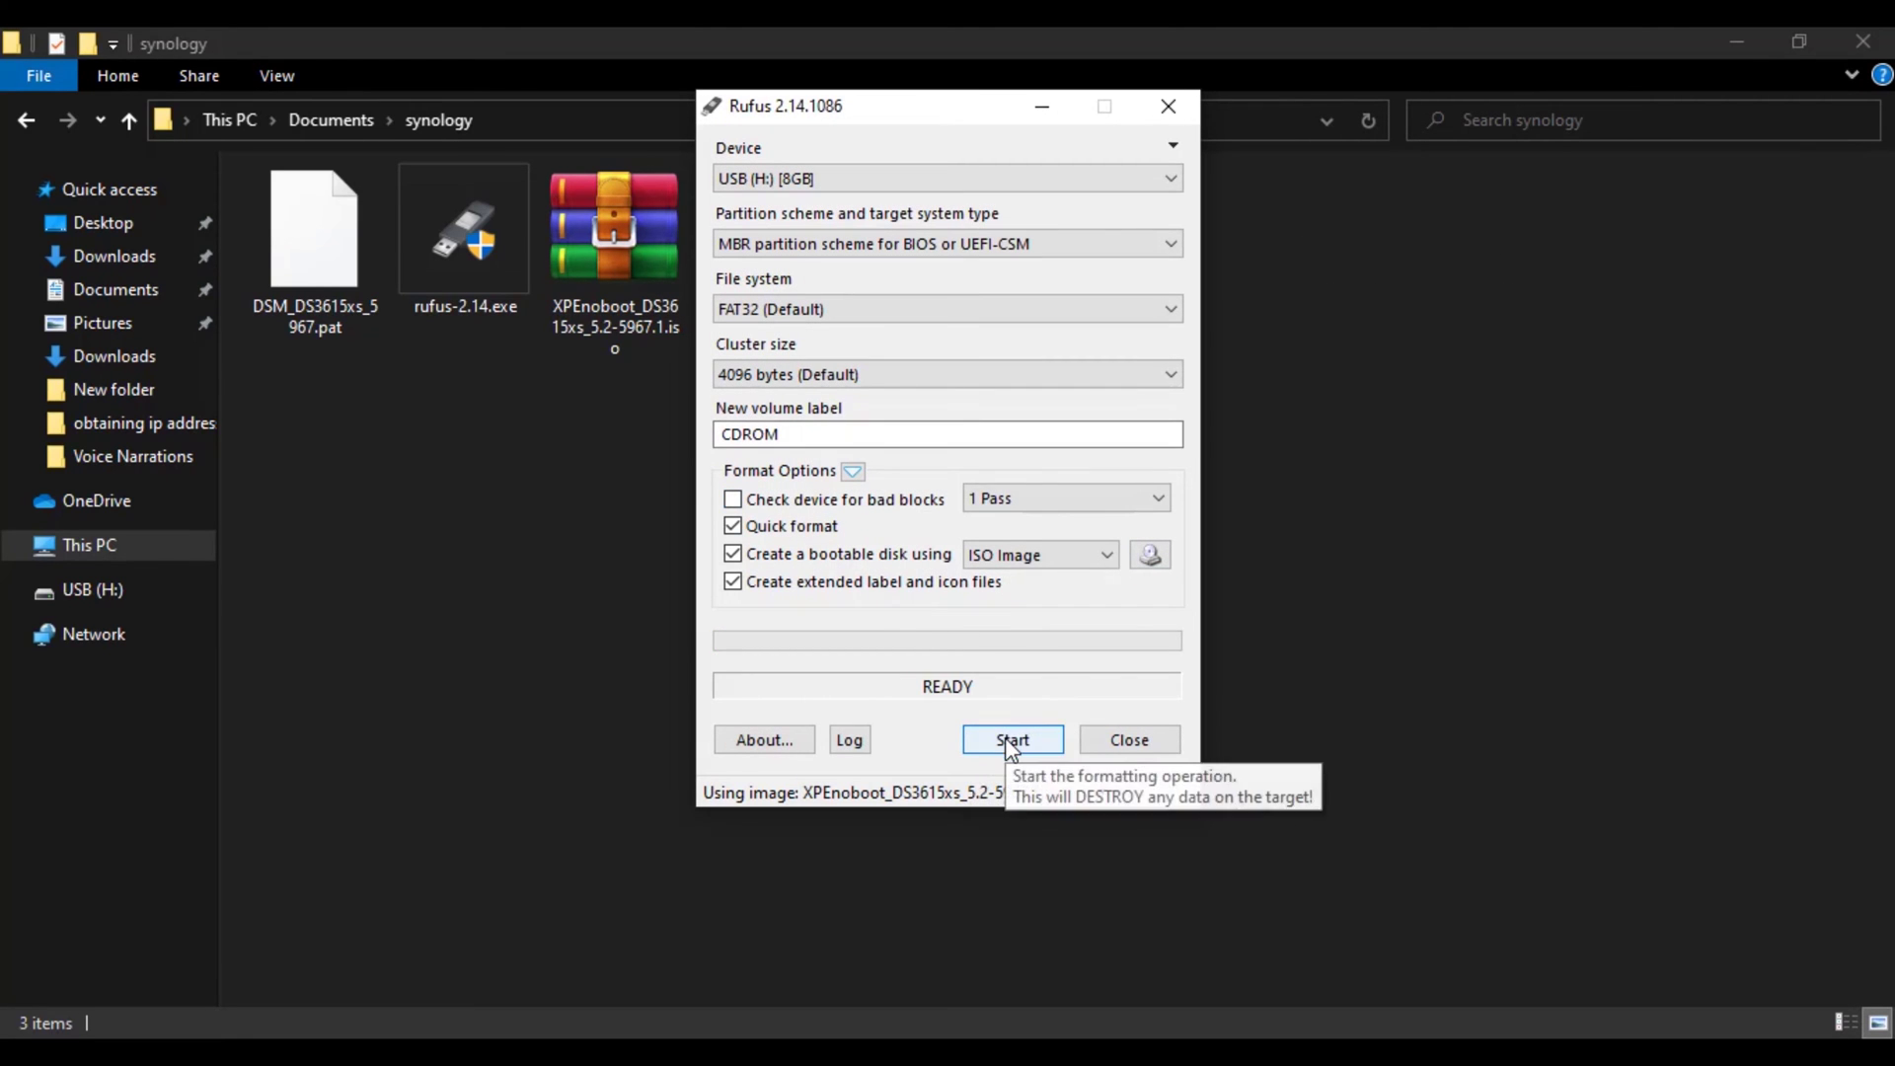
Step: Write the image to the 8GB USB (H:) drive, dismissing both download errors and confirming the erase
click(1009, 742)
click(1048, 733)
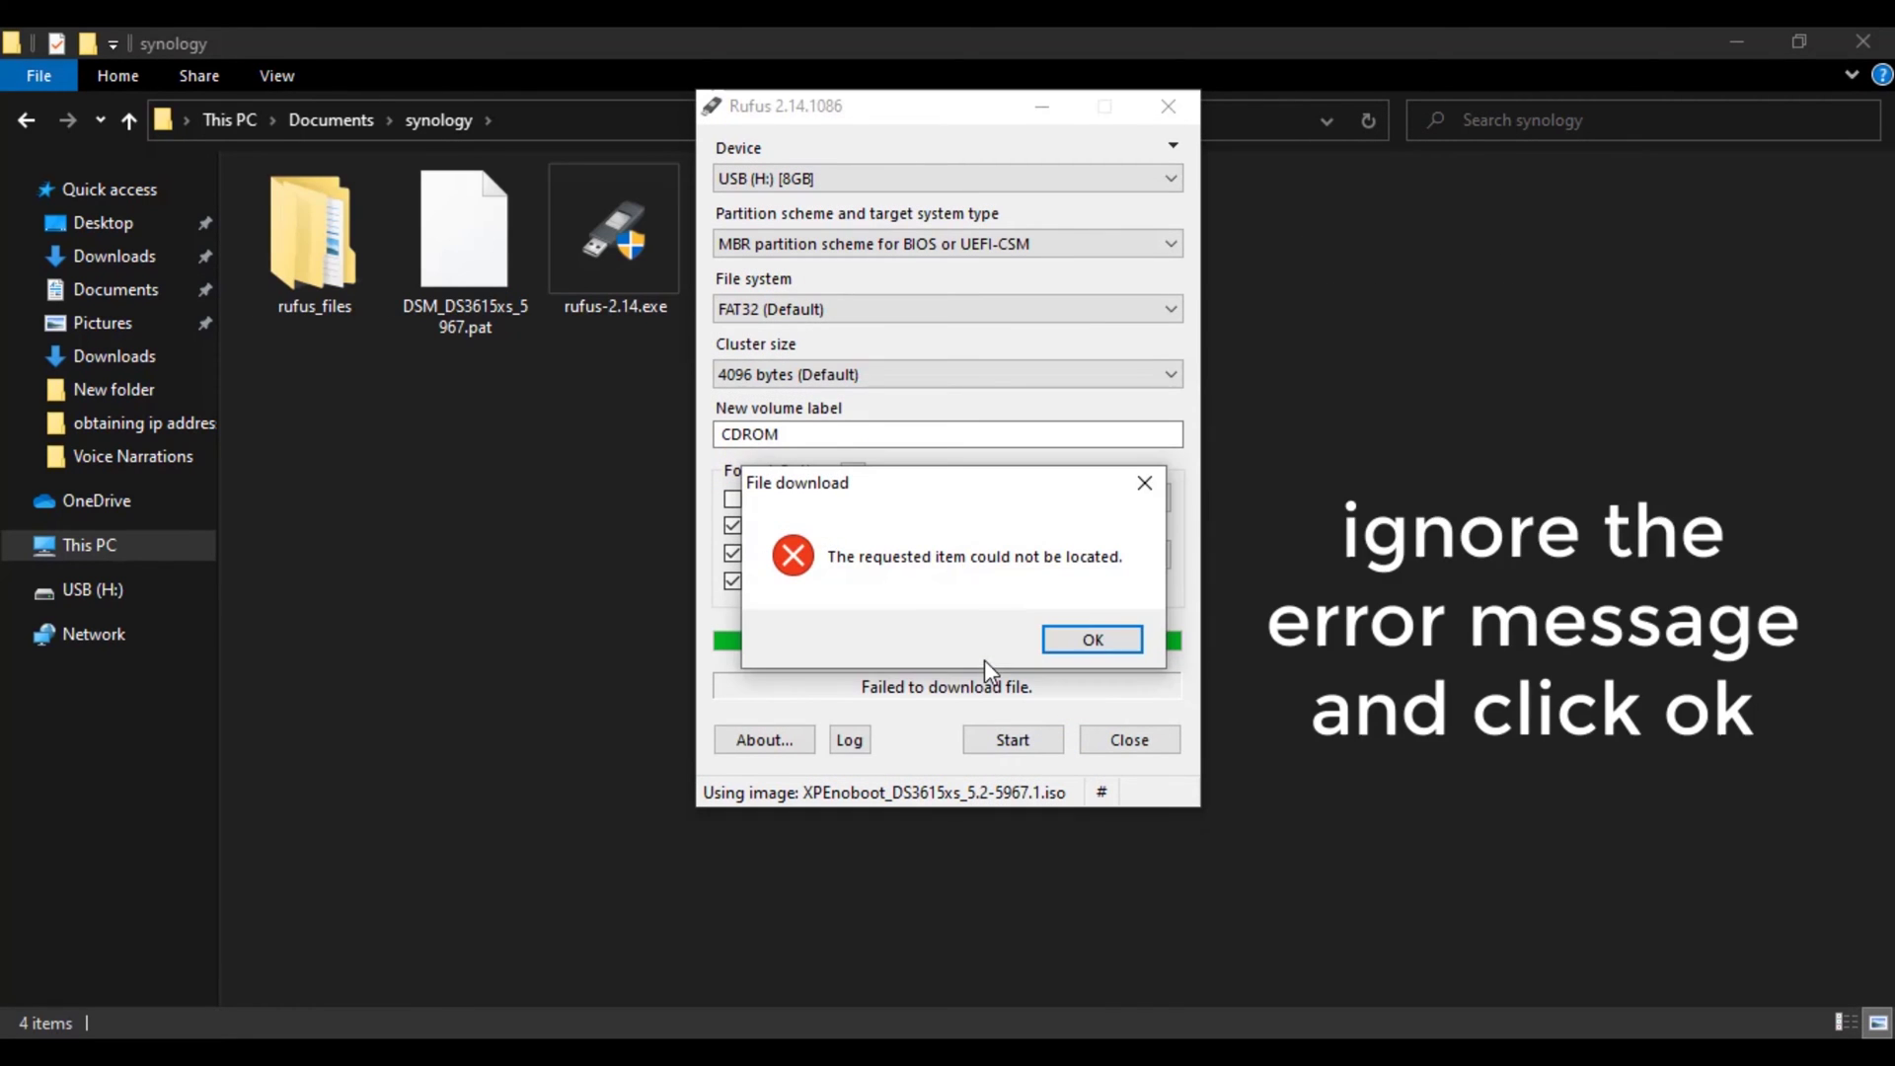
click(1086, 639)
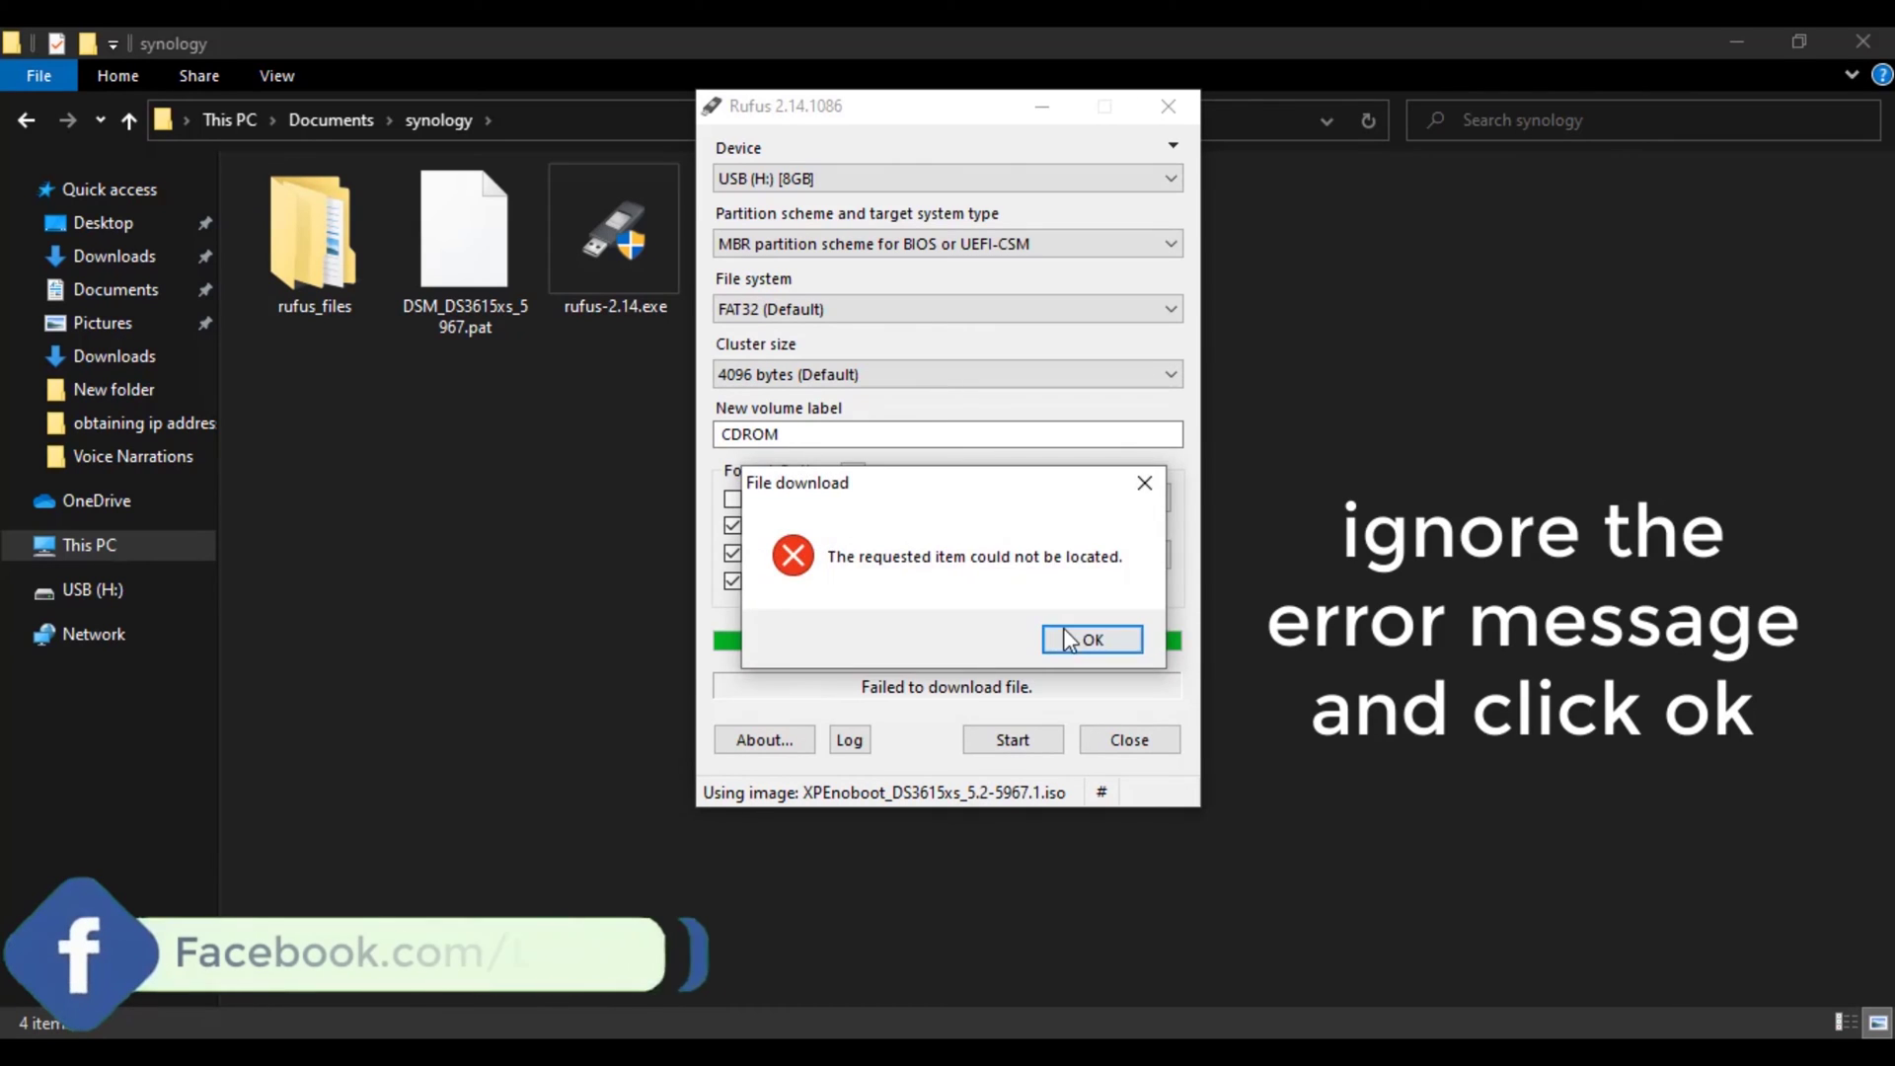
click(1085, 640)
click(1028, 654)
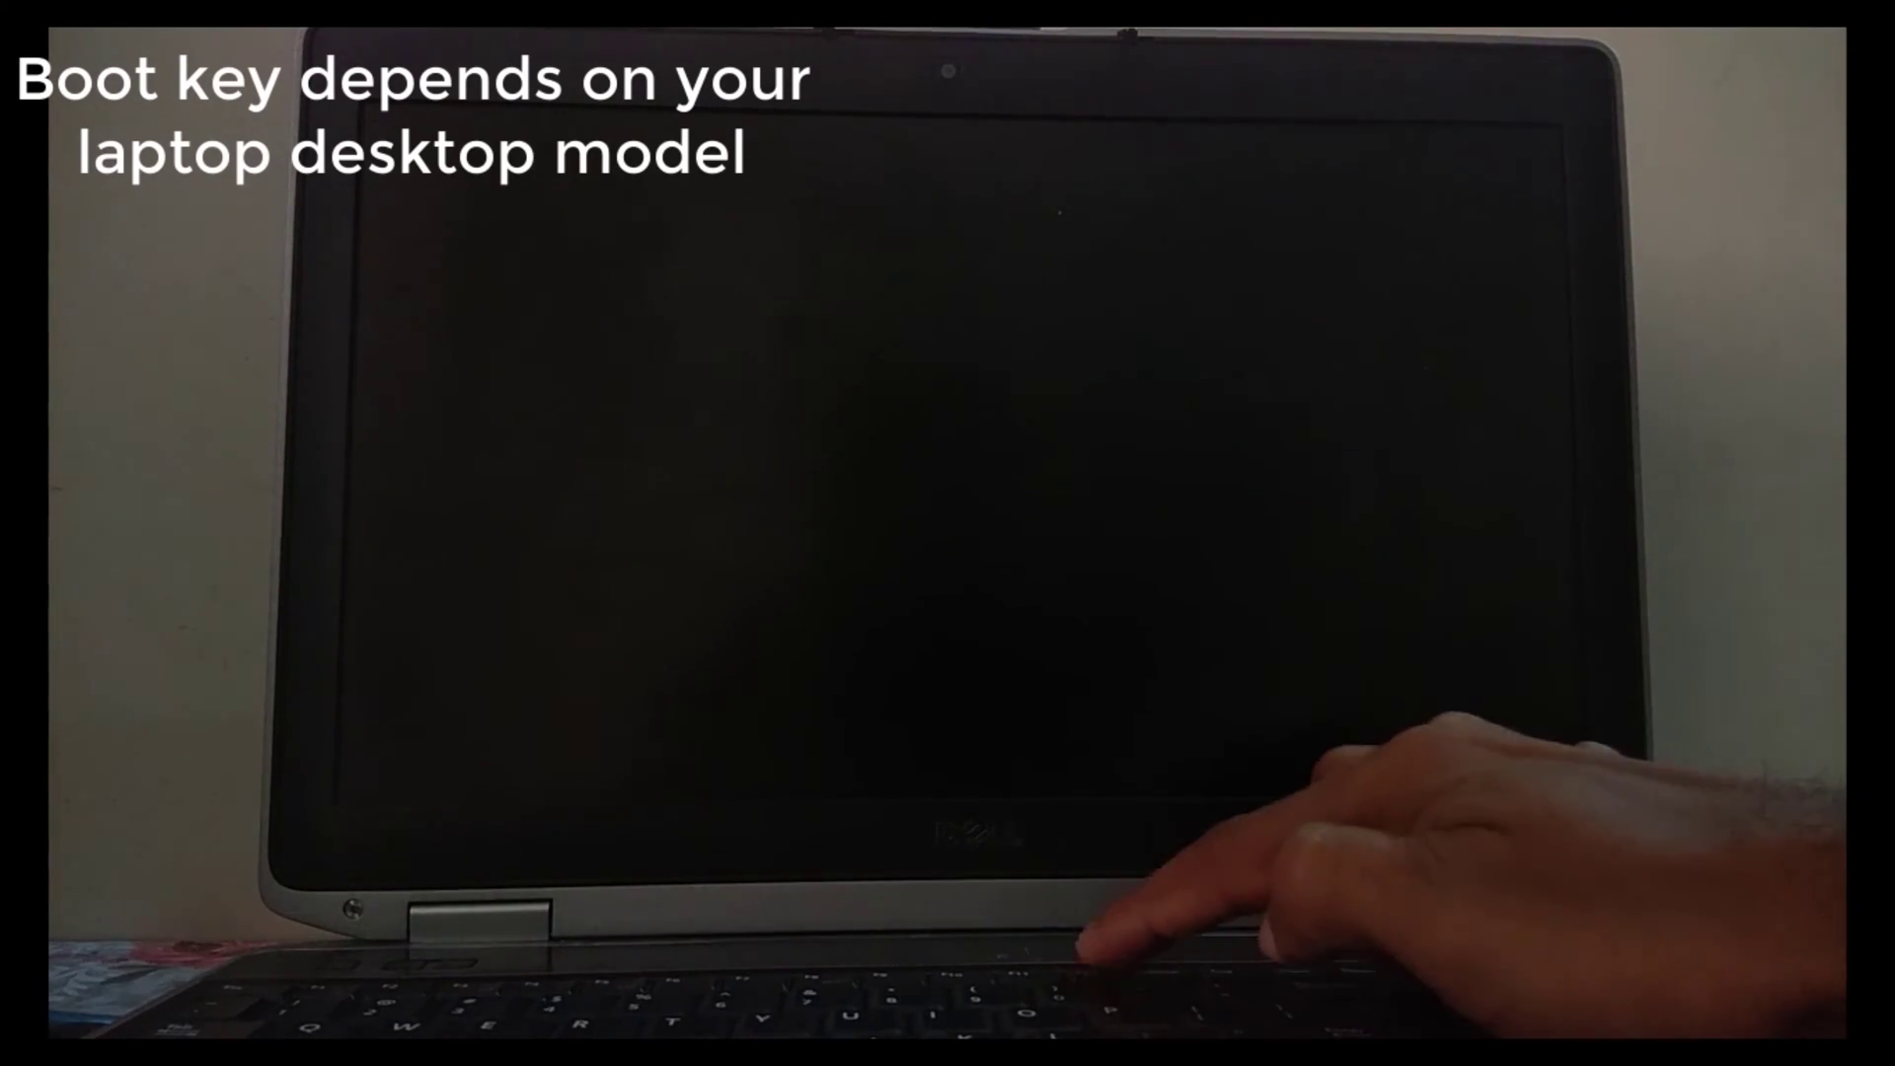
Step: Boot the laptop from the USB stick via F12 and start the XPEnoboot Install/Upgrade entry
key(F12)
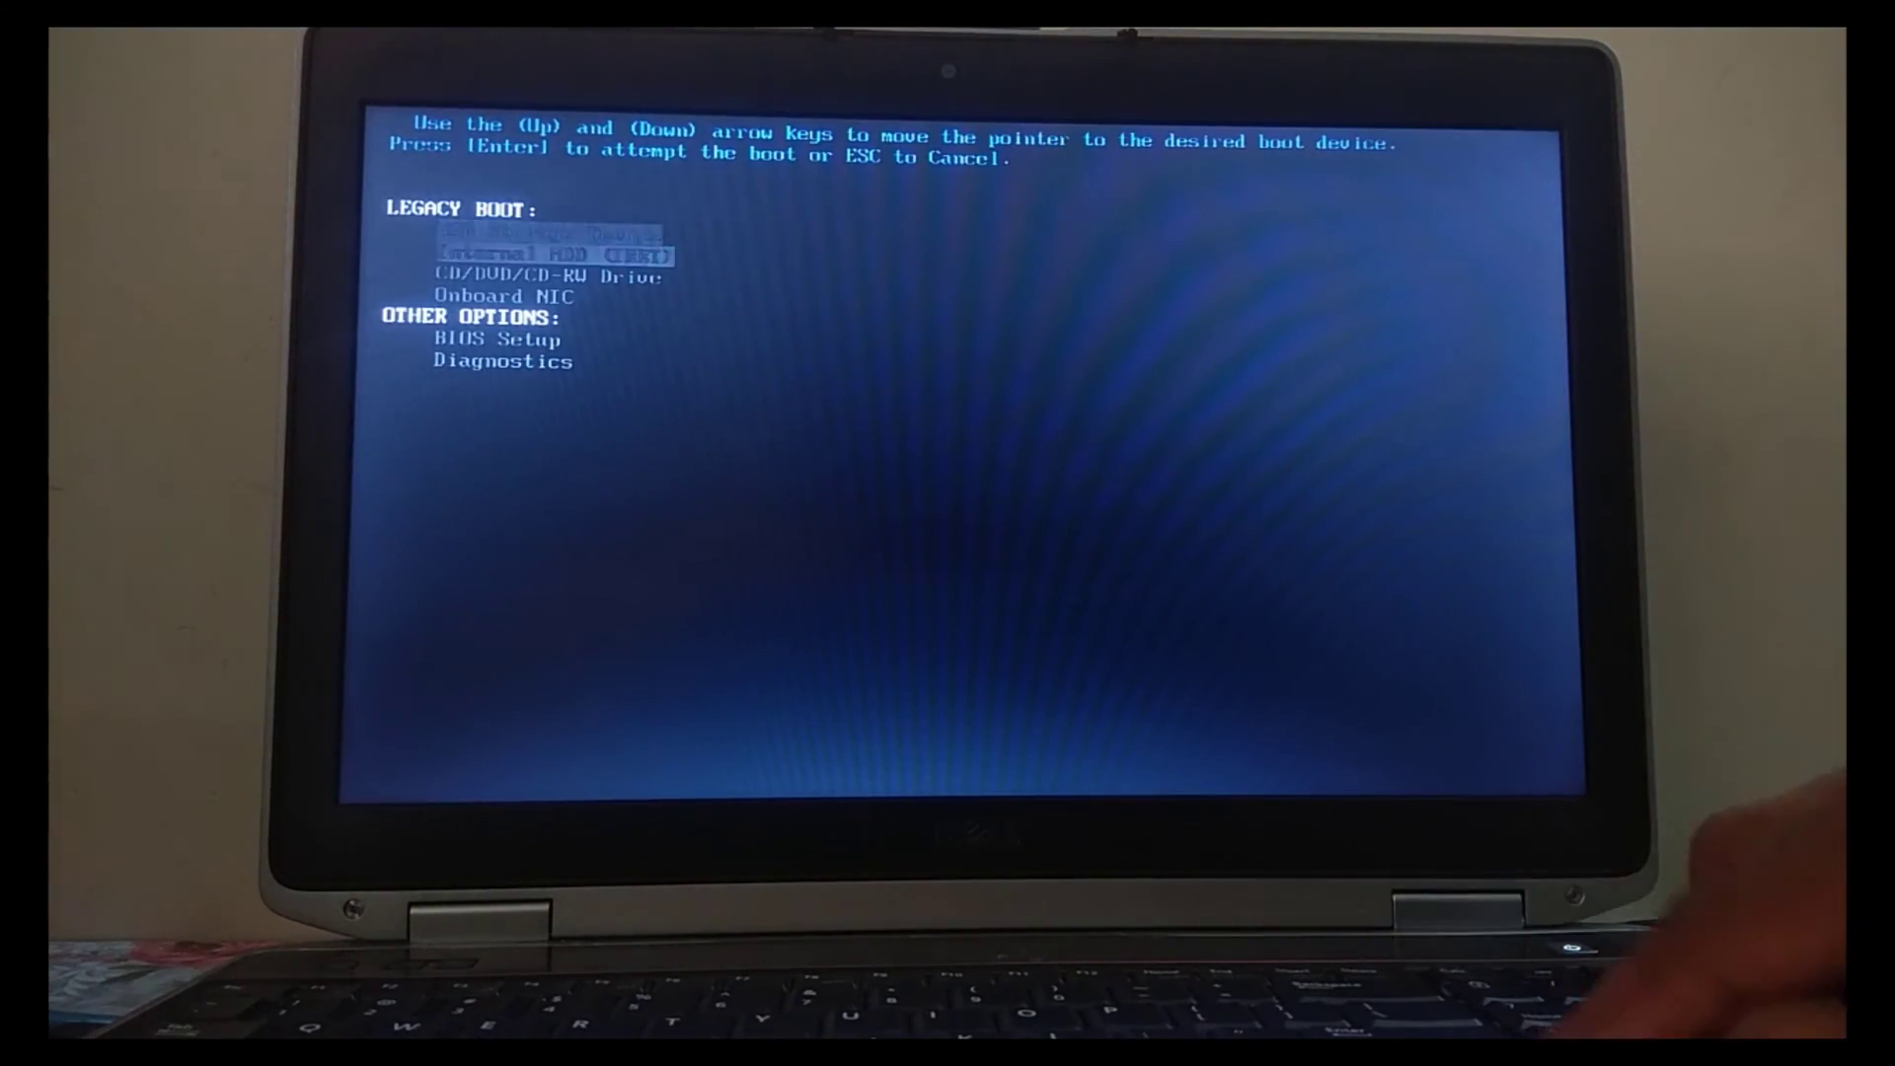
key(Return)
key(Down)
key(Up)
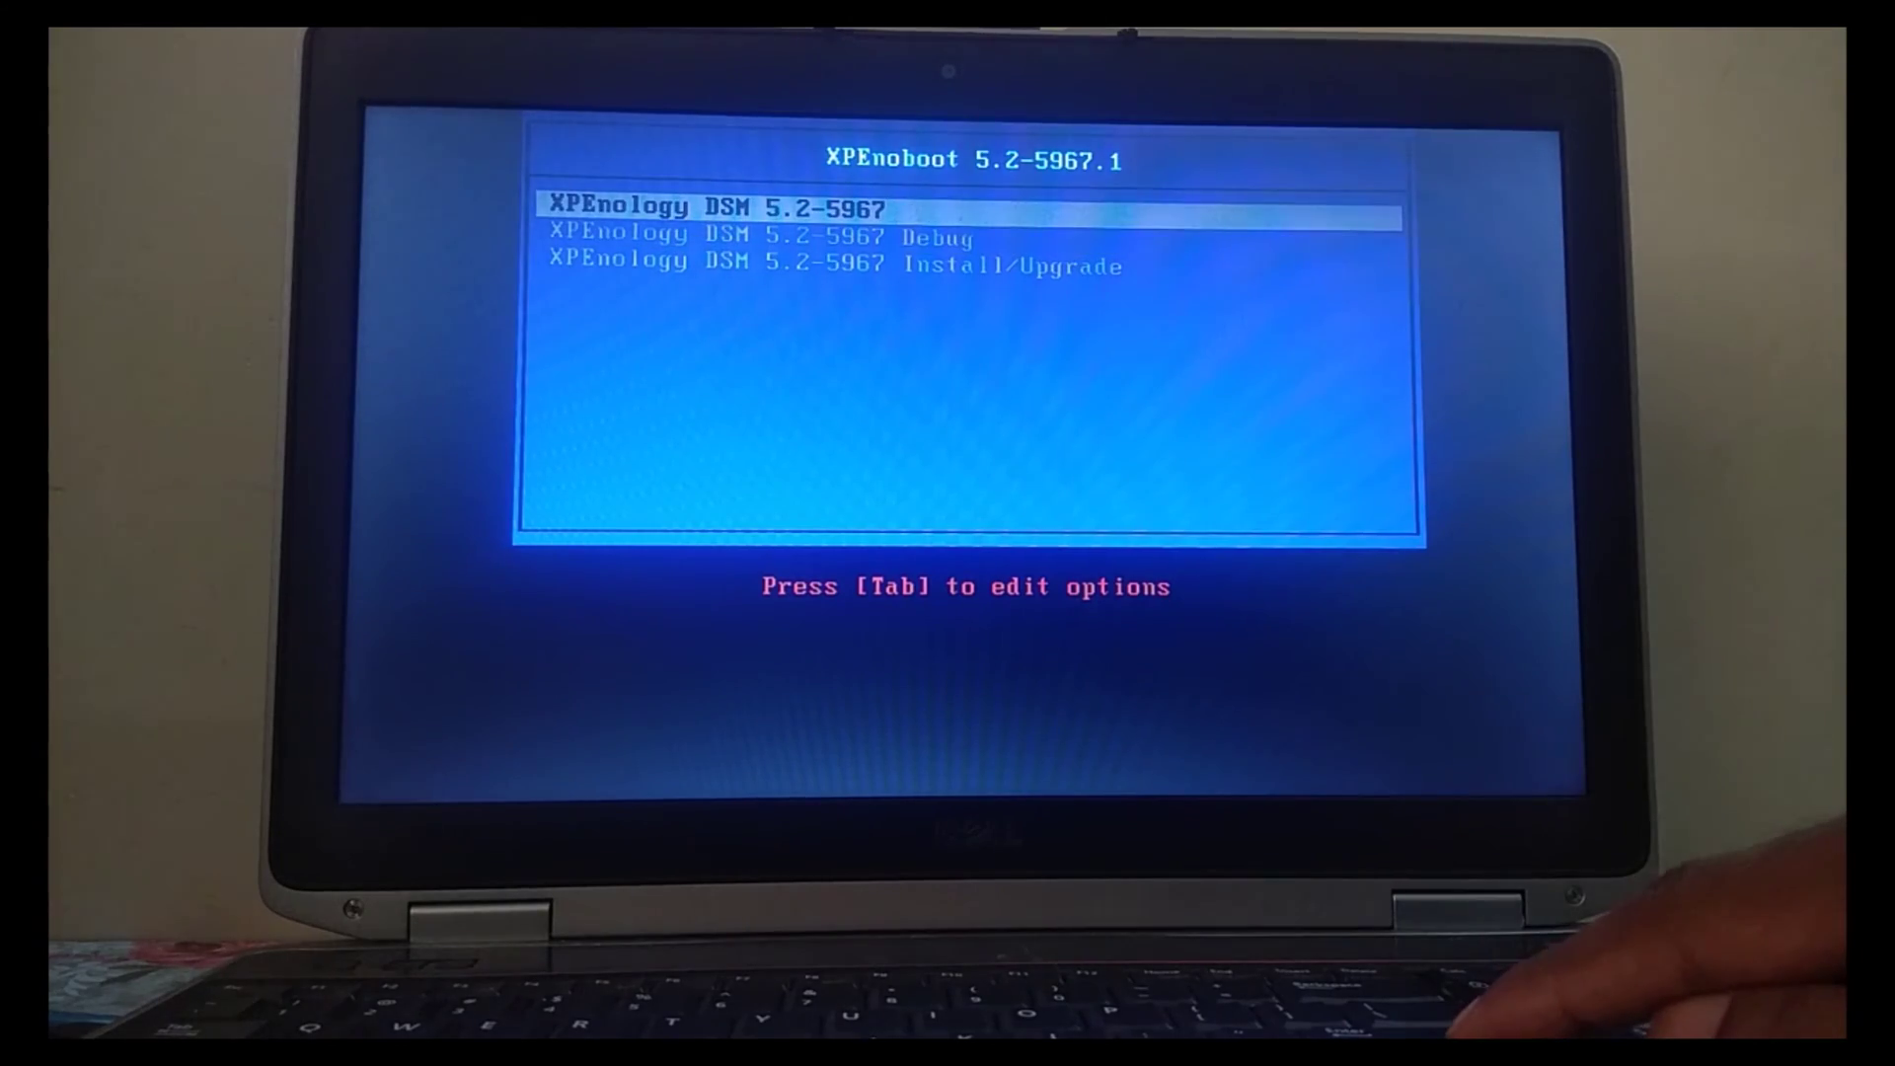
key(Down)
key(Down)
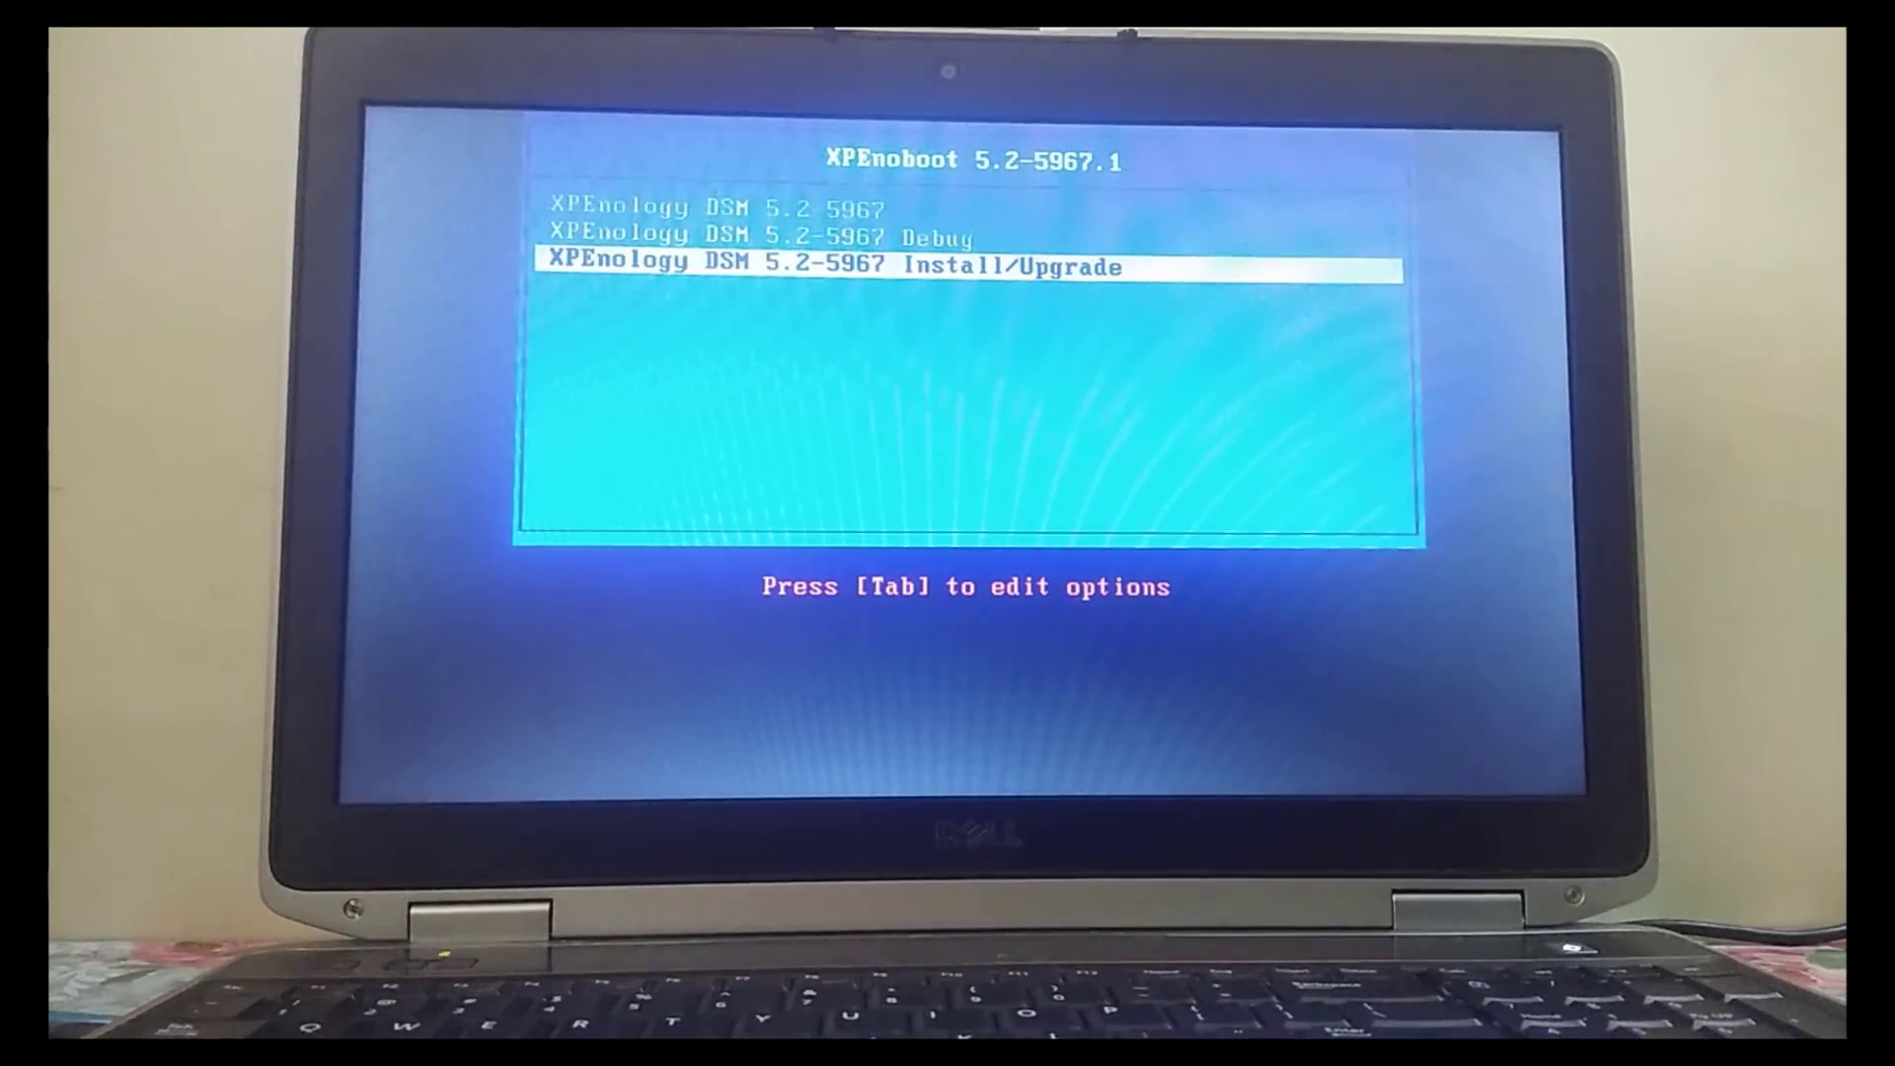
key(Return)
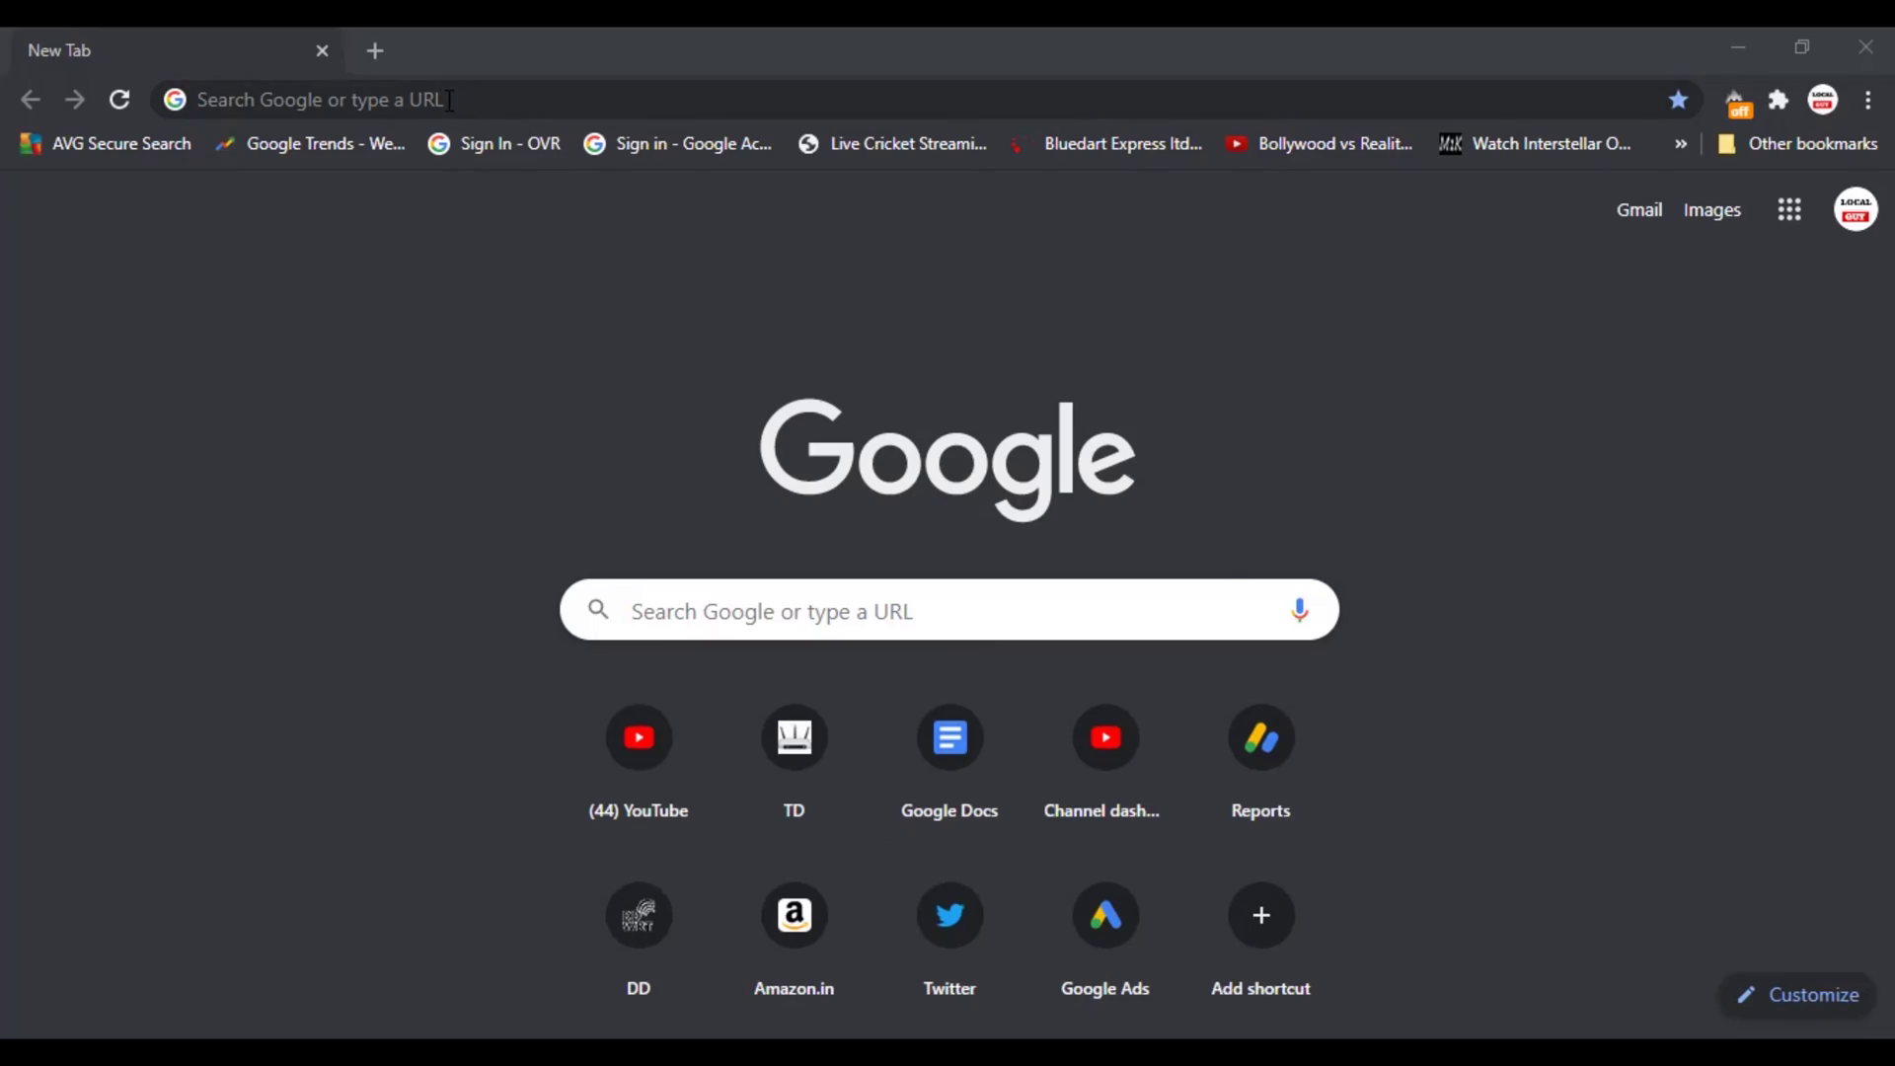
Step: Load find.quickconnect.to and connect to the DS3615xs DiskStation at 192.168.1.116
click(449, 100)
text(http://find.quickconnect.to/)
key(Return)
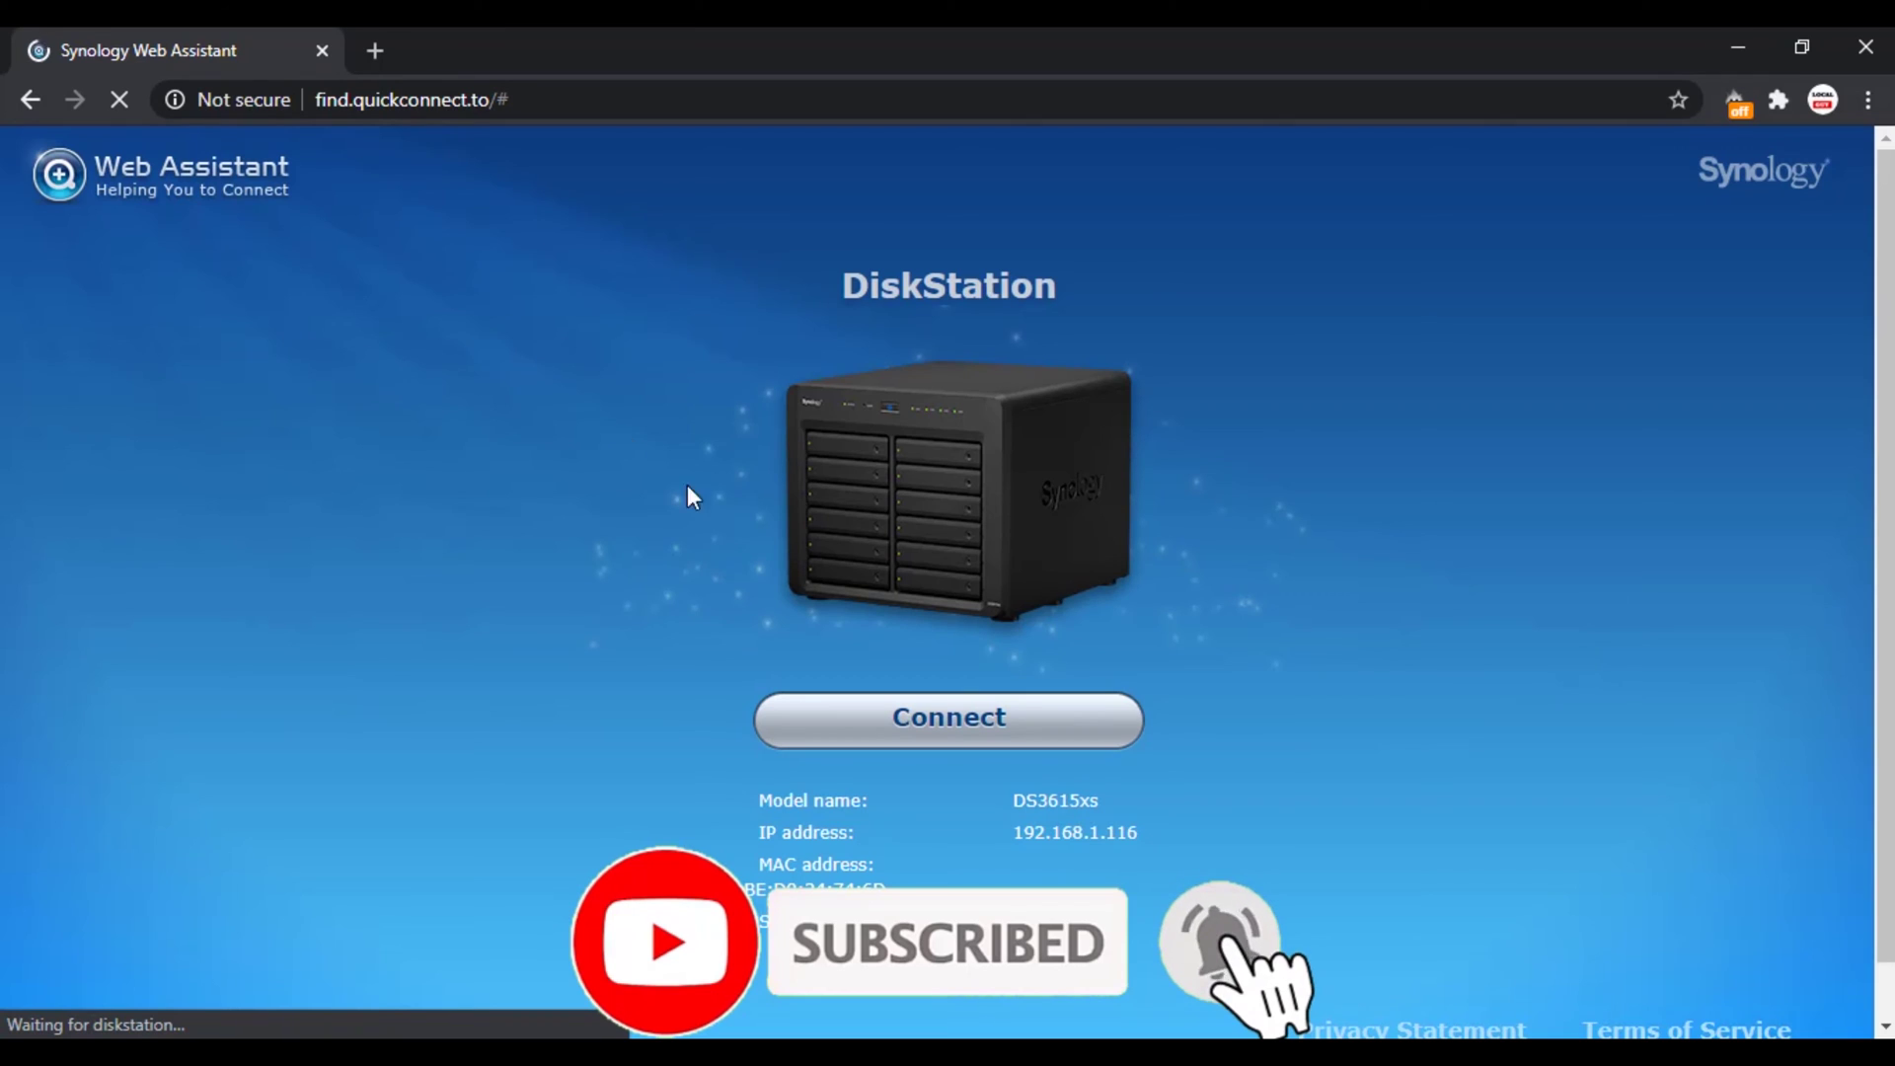
click(936, 740)
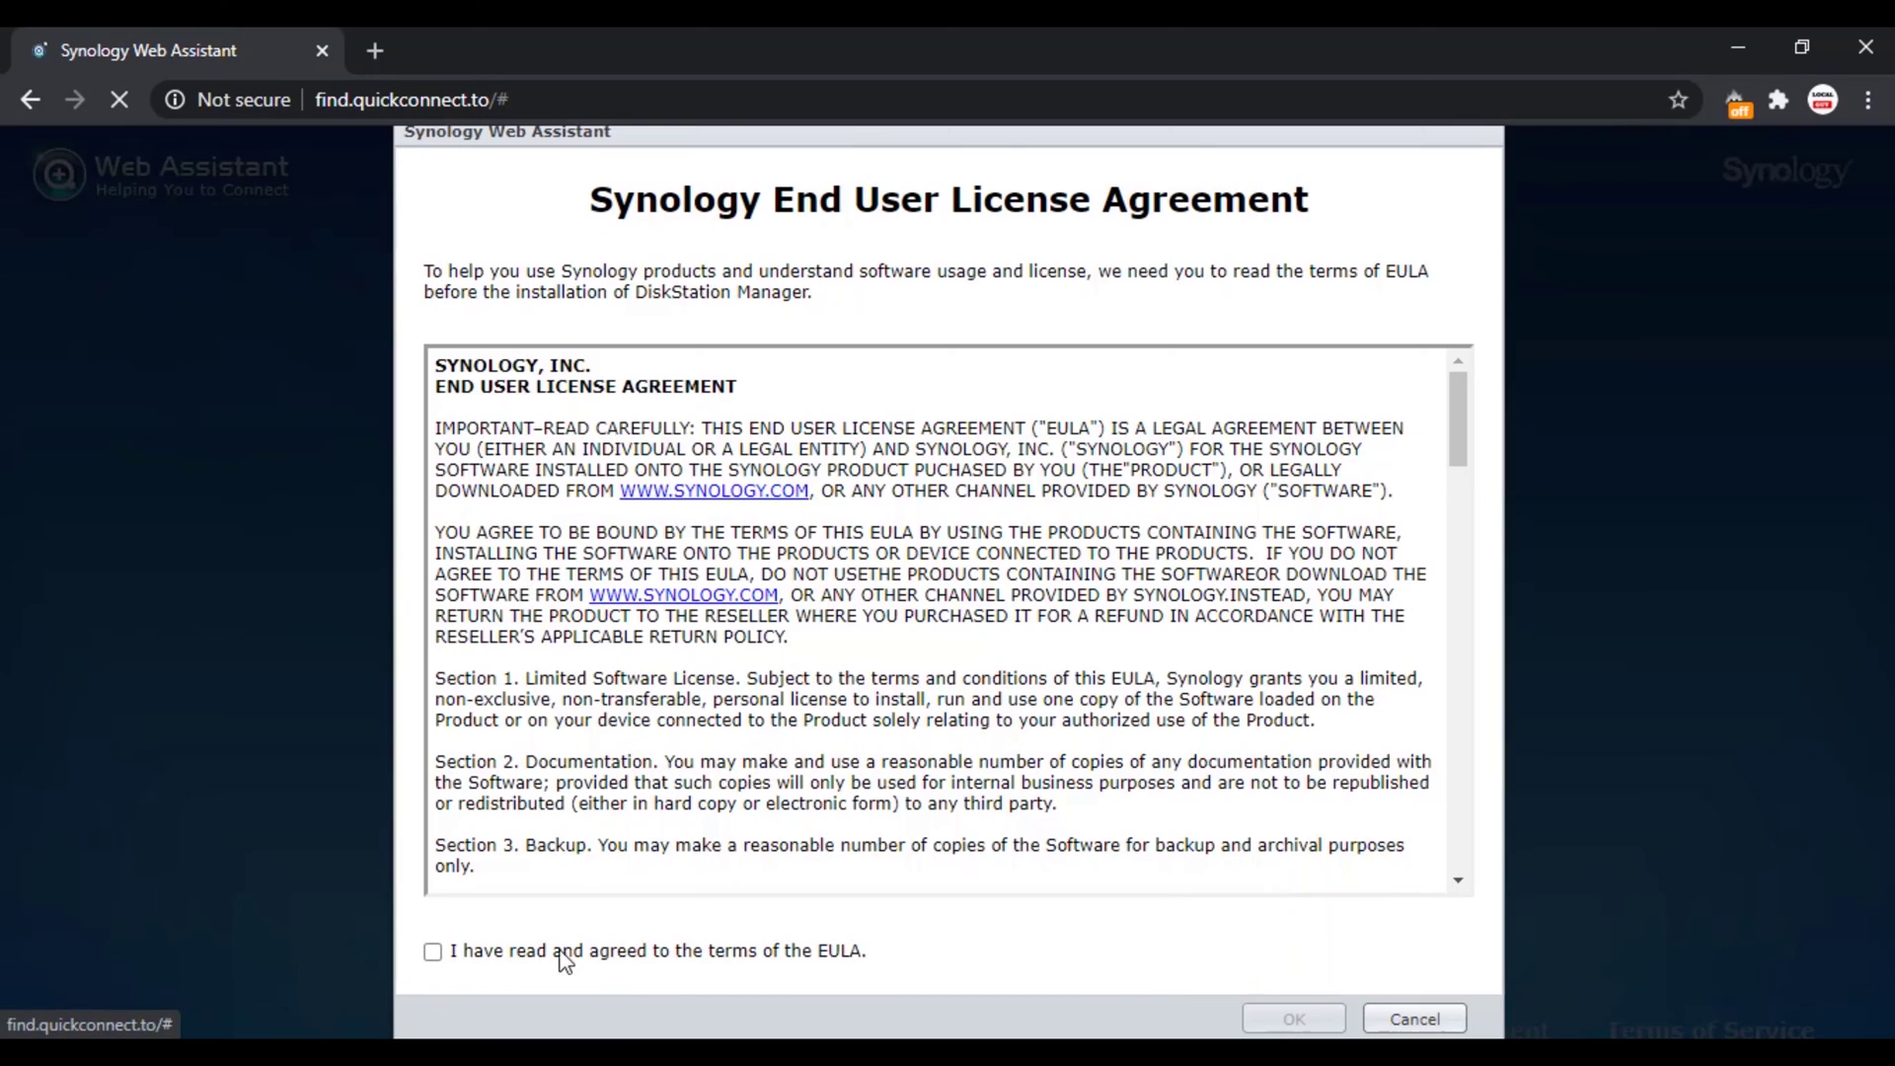
Step: Accept the Synology EULA and begin a clean DSM installation
scroll(435, 869, down, 20)
click(433, 951)
click(1287, 1017)
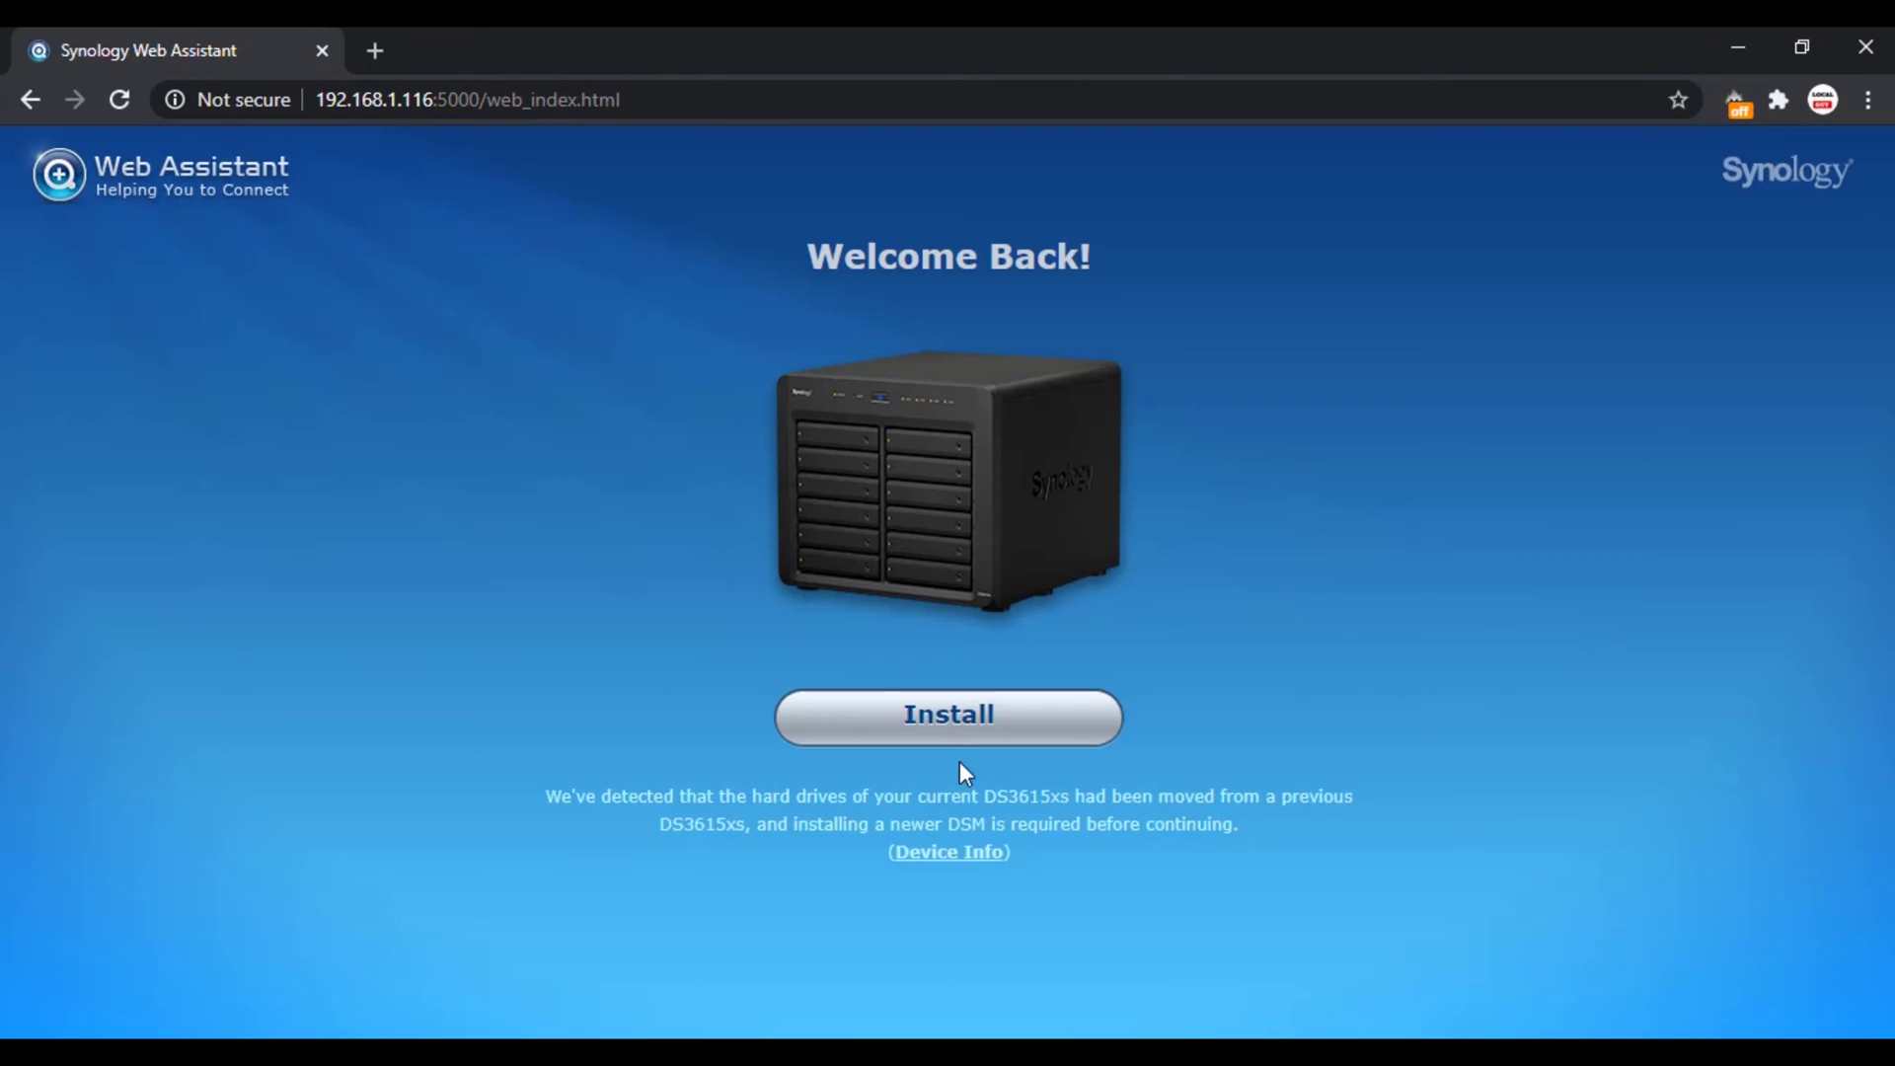
click(955, 728)
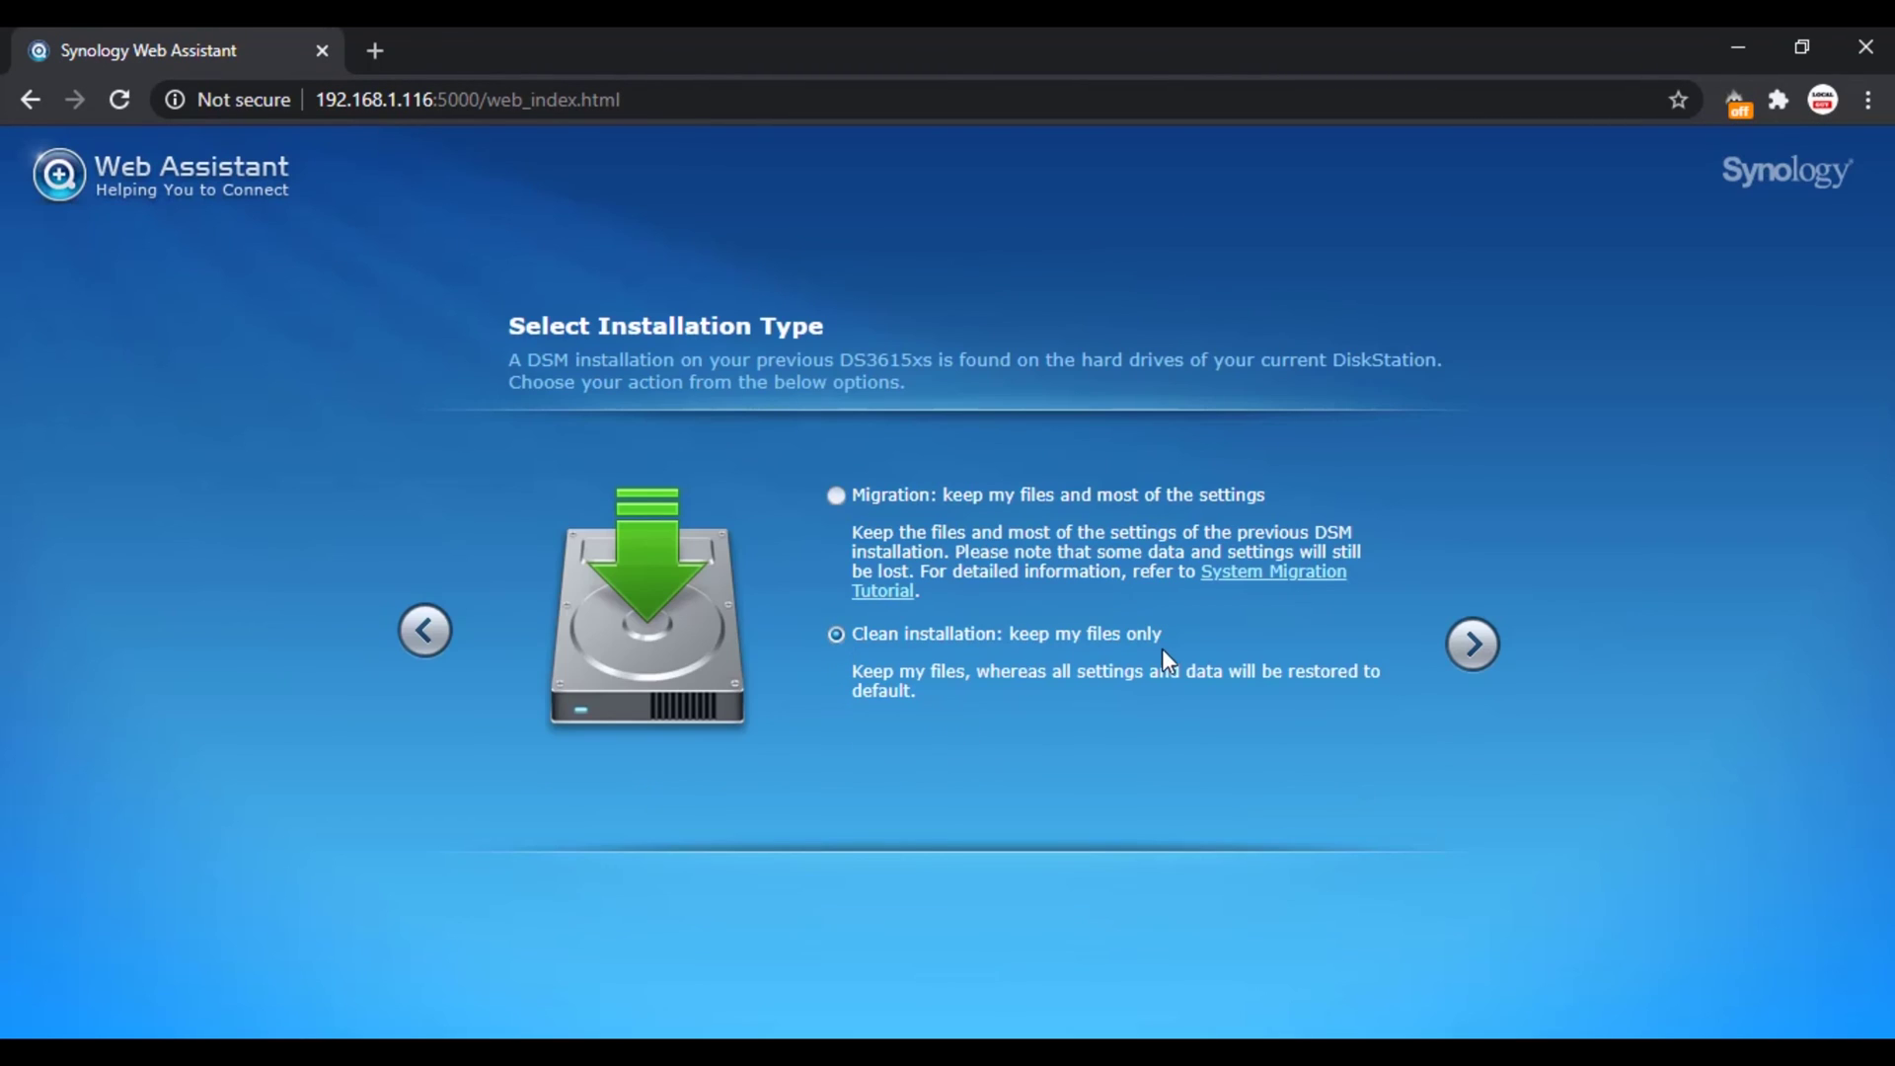
click(1473, 646)
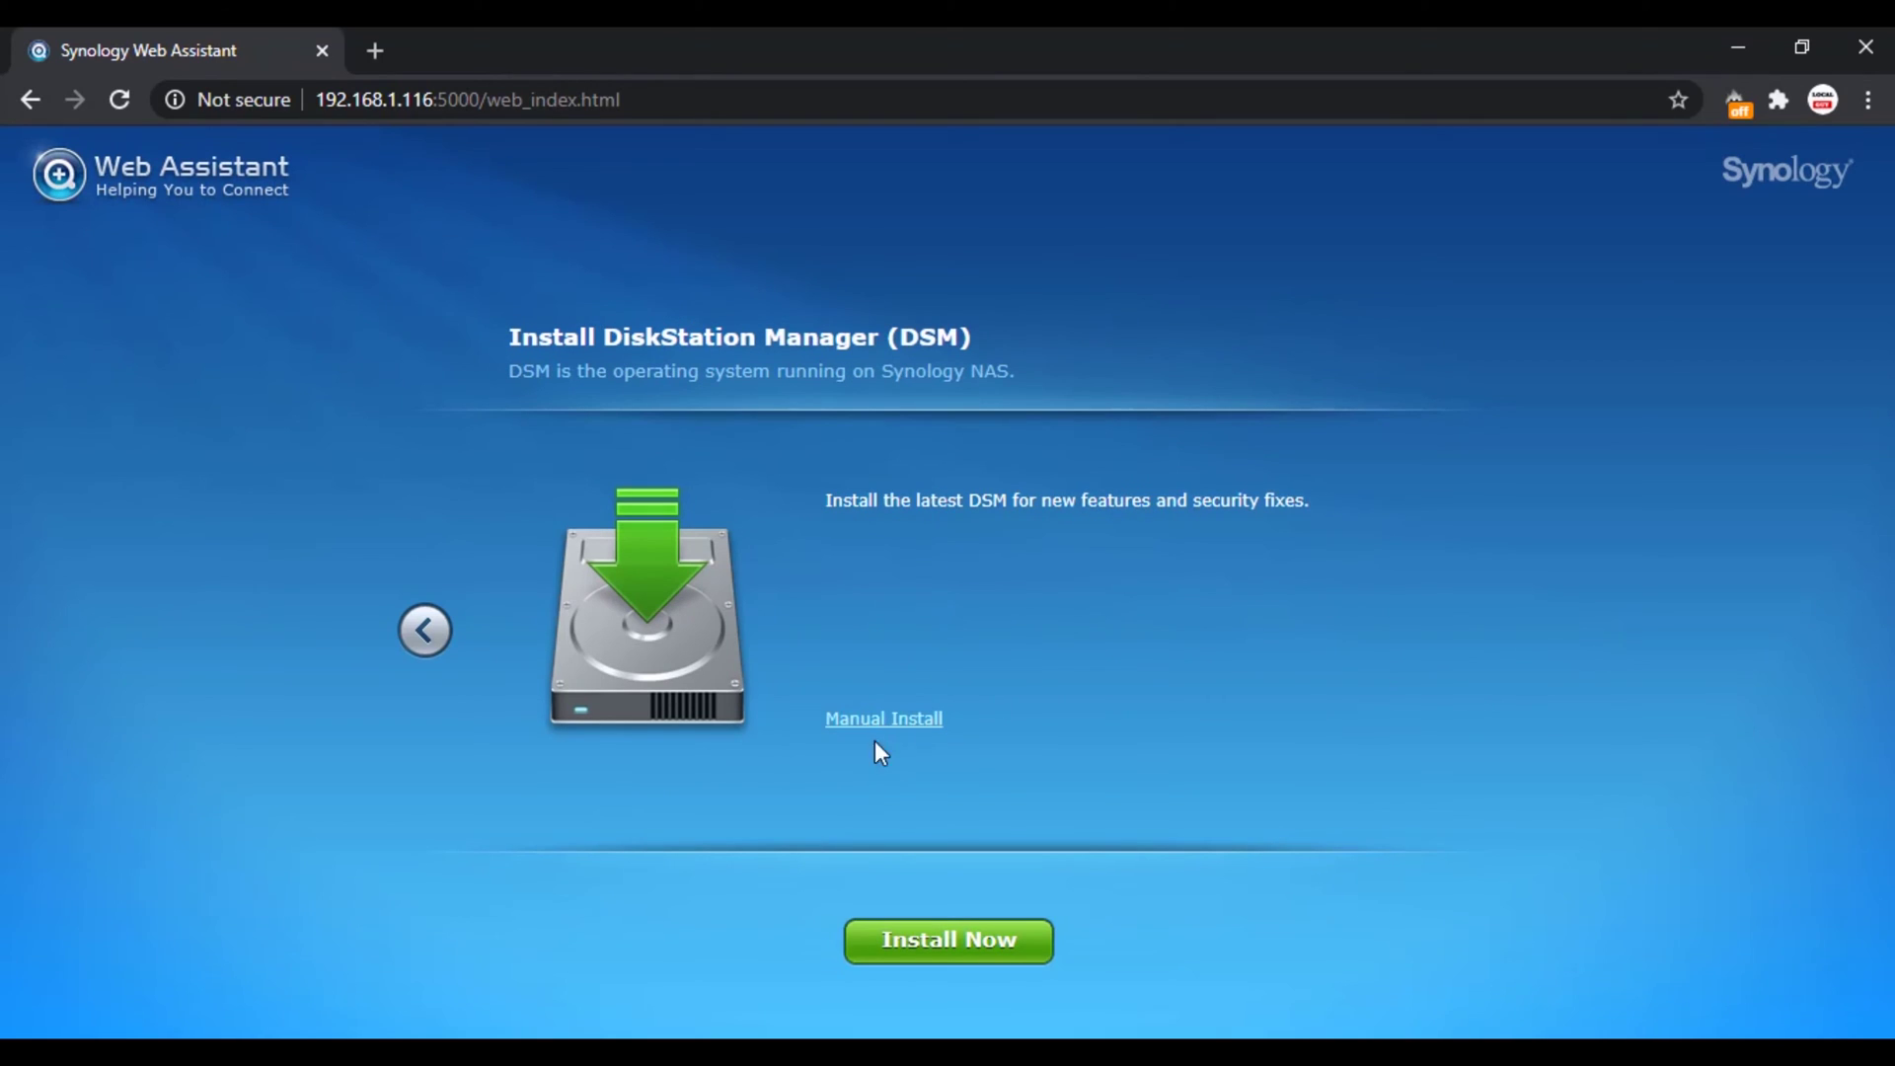
Step: Install DSM manually from DSM_DS3615xs_5967.pat, then continue to account setup
click(883, 721)
click(1168, 517)
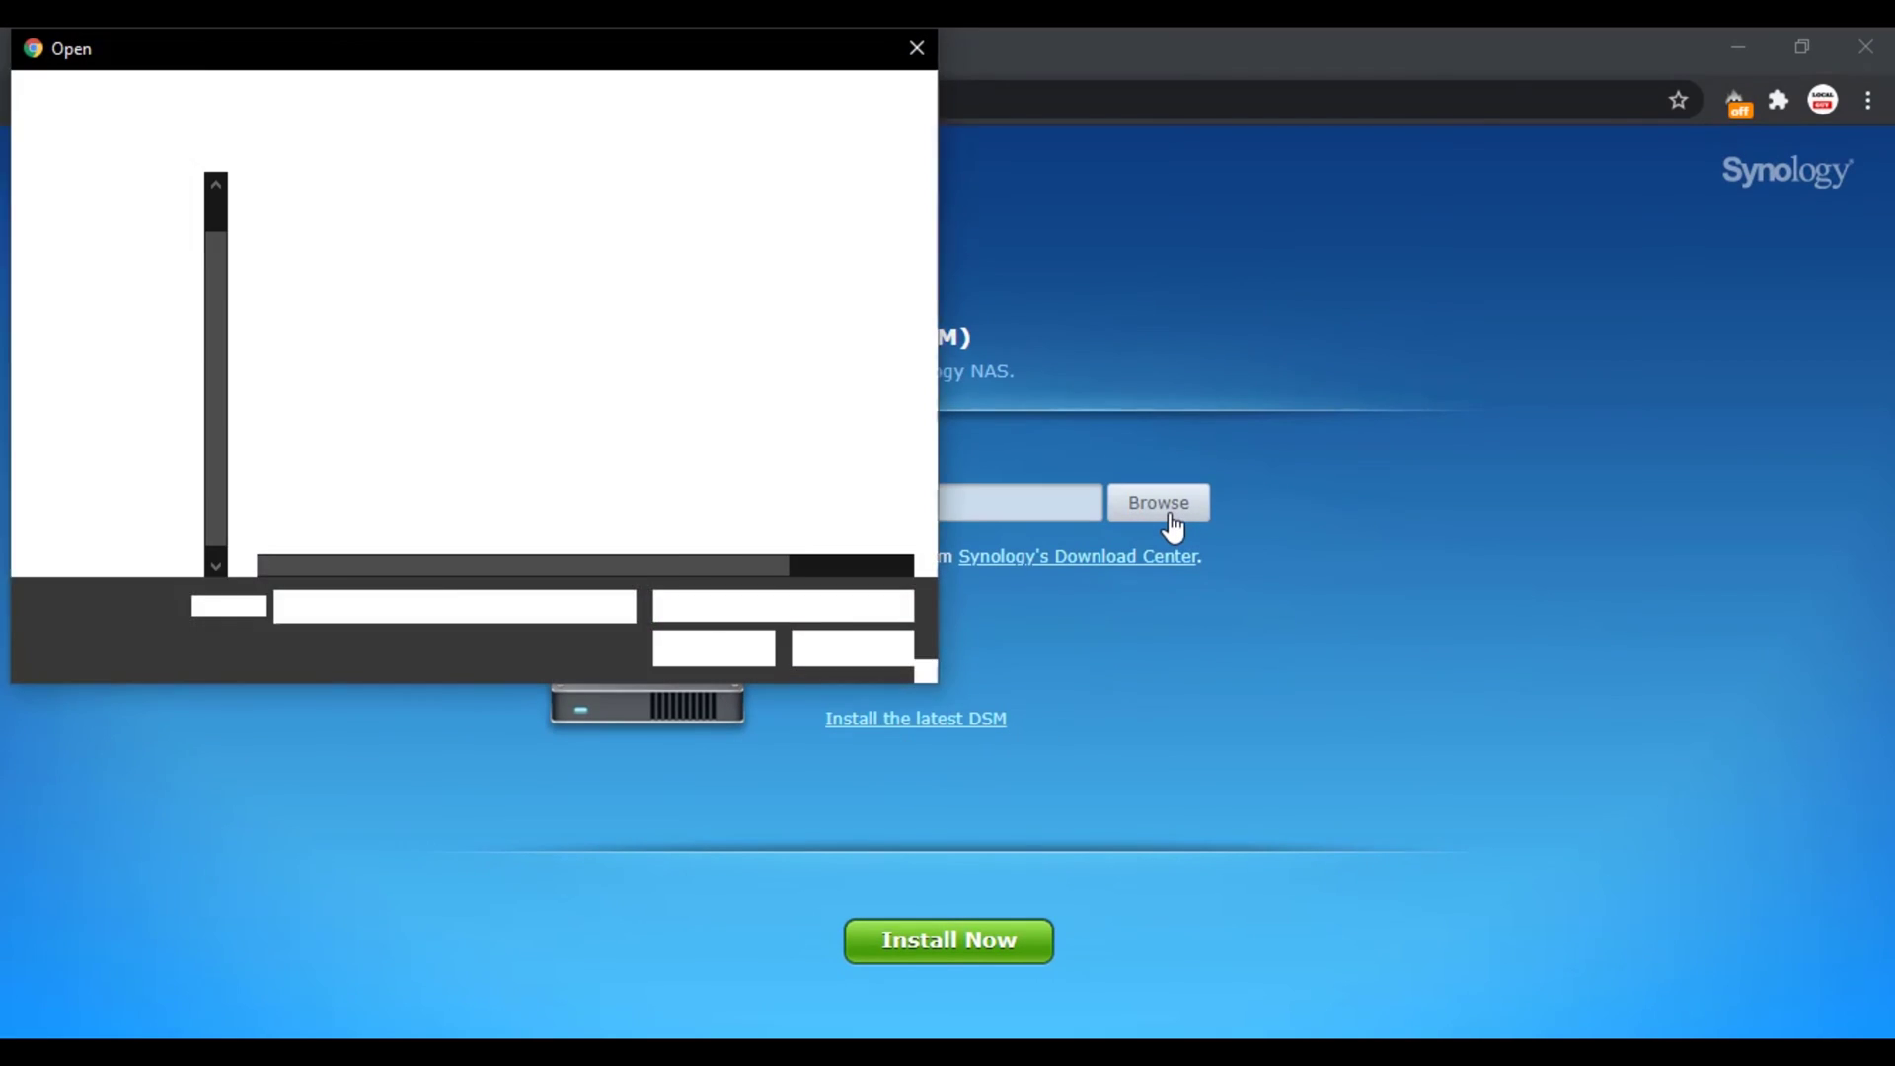
double_click(401, 255)
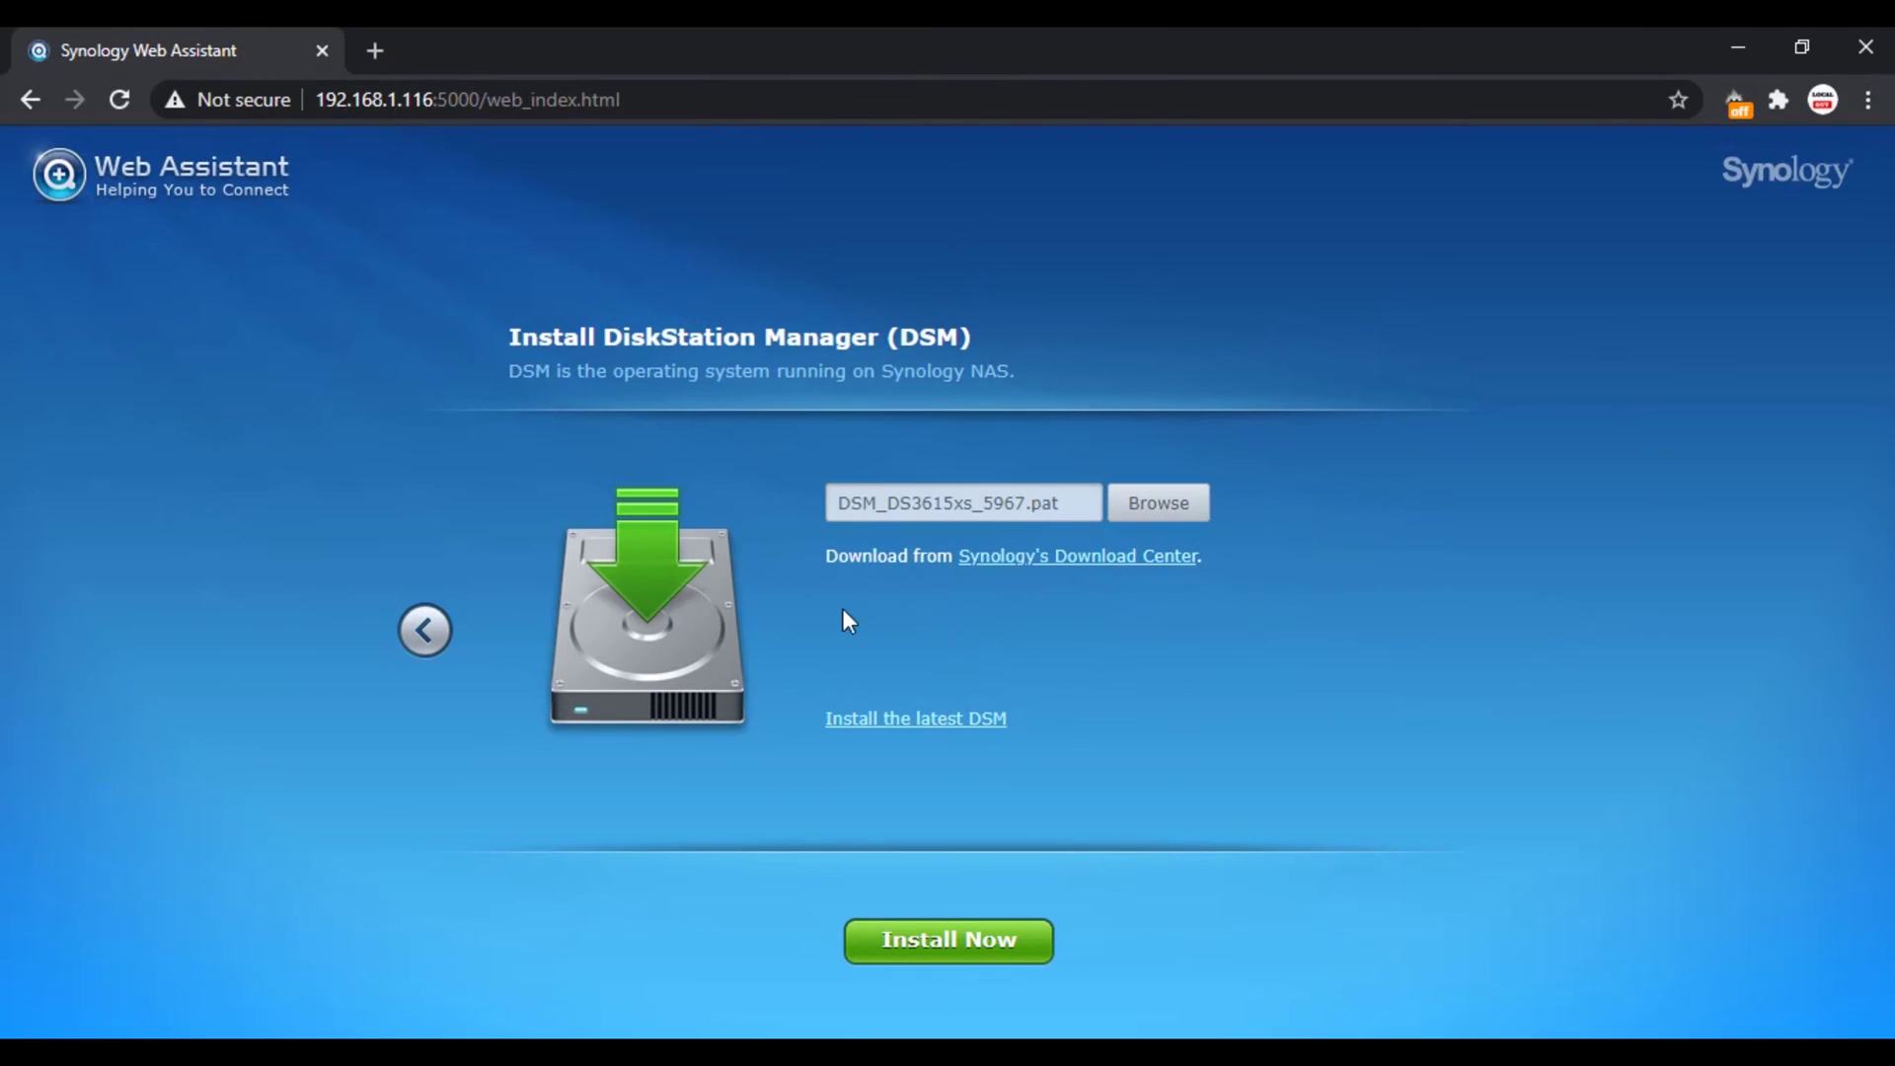
click(924, 945)
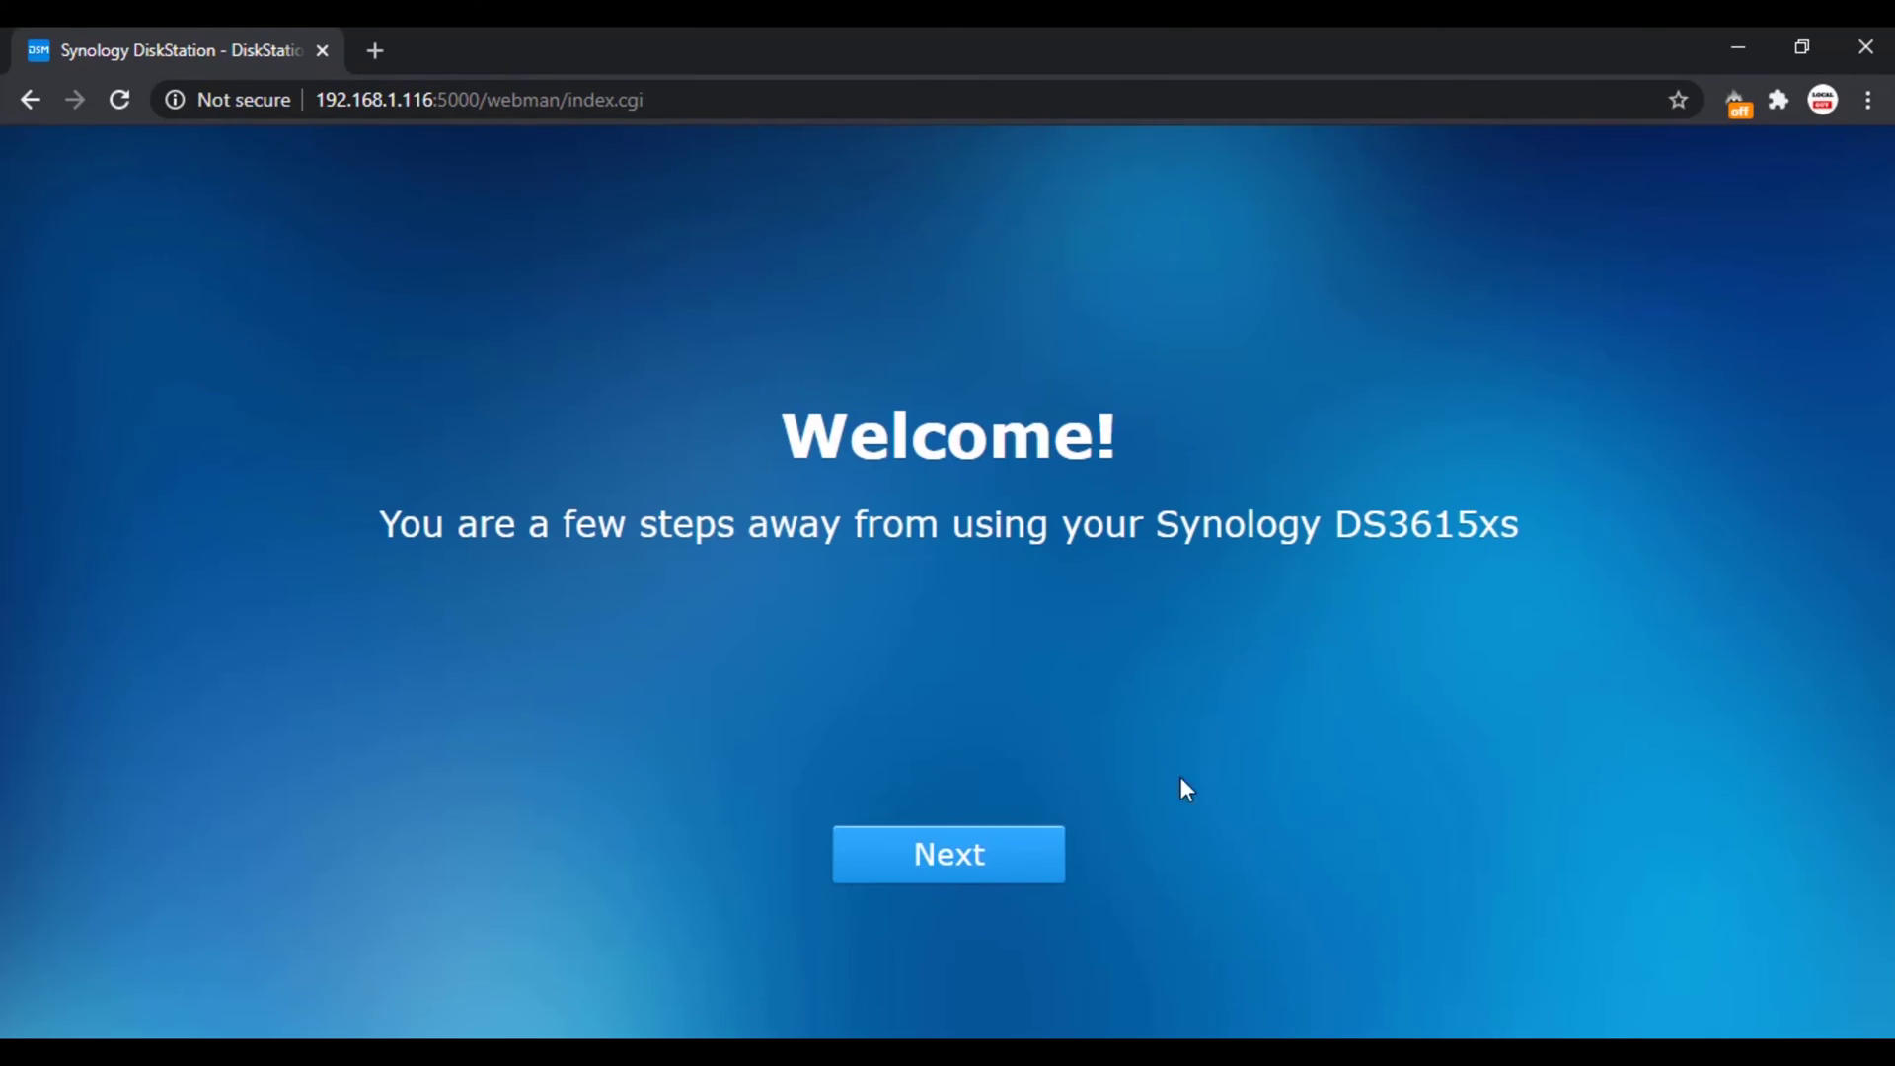
click(947, 853)
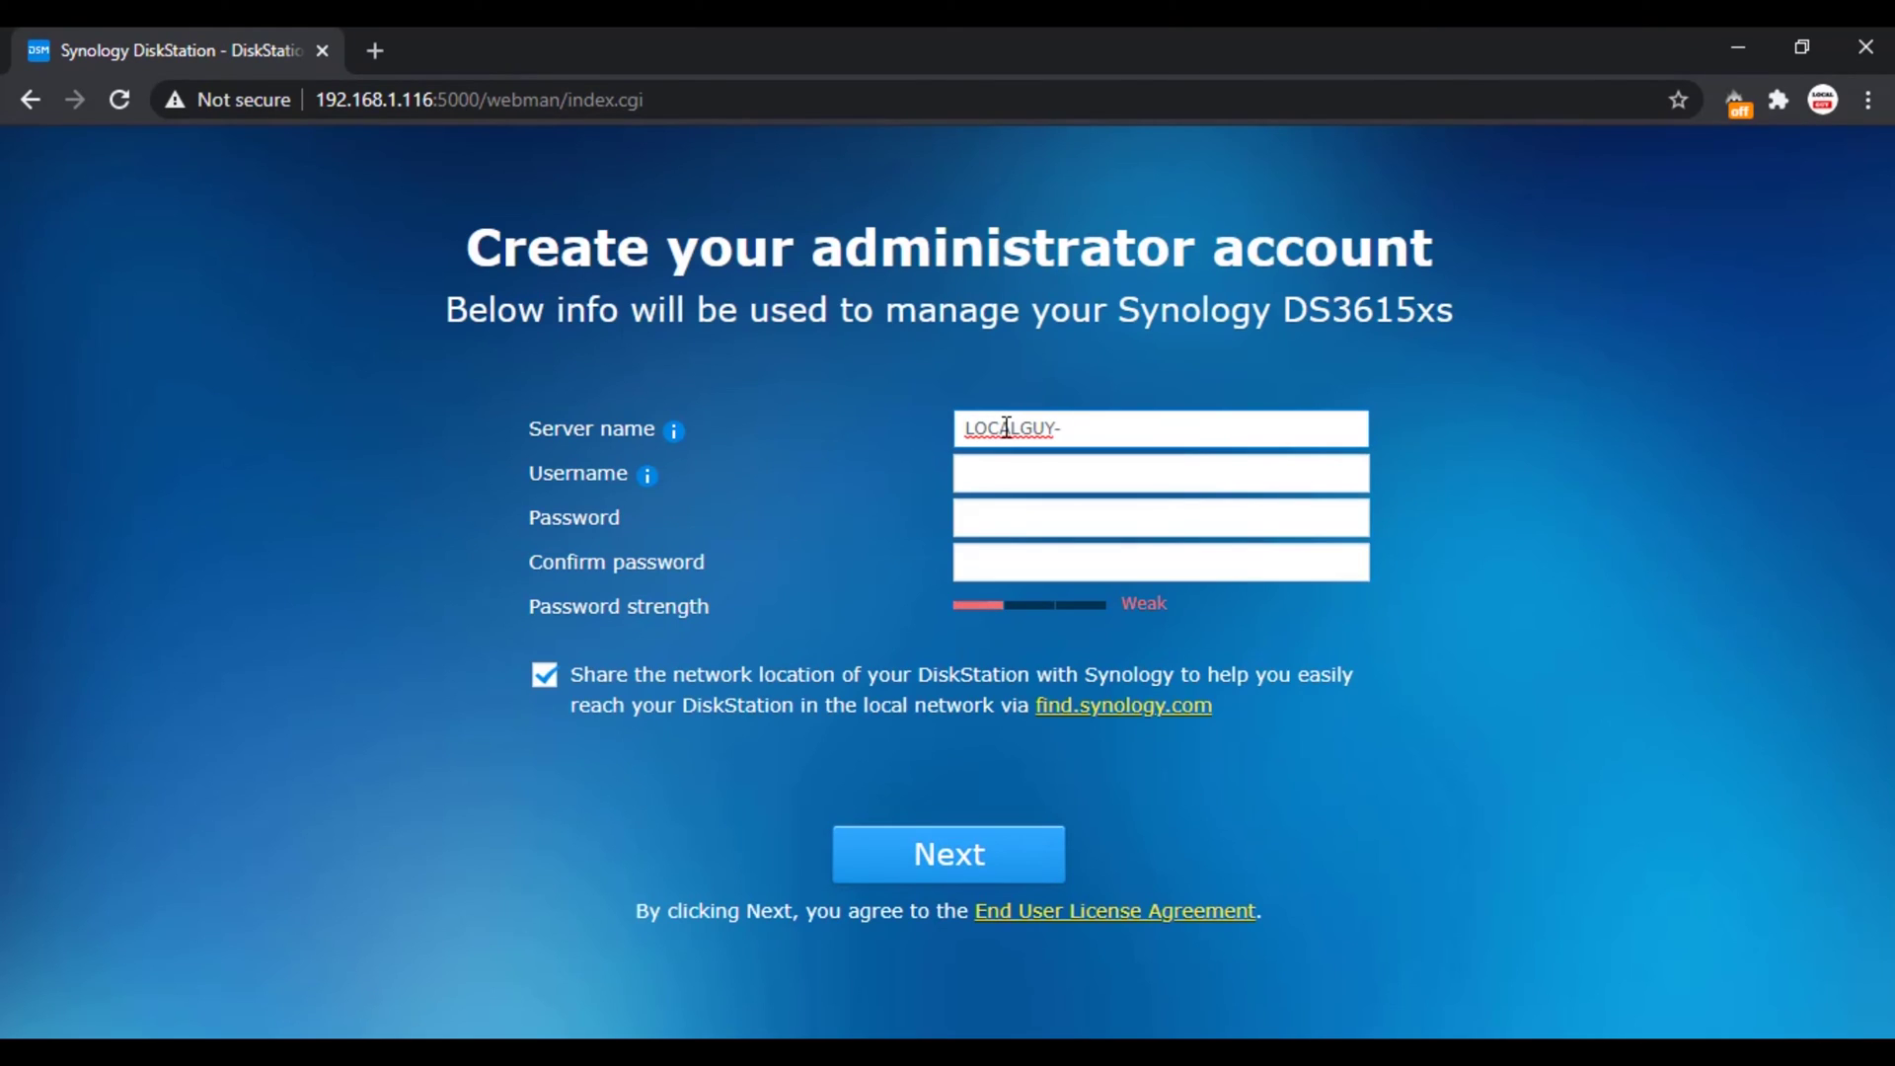
Step: Create the administrator account for server LOCALGUY-NAS with a username and password
click(1038, 474)
click(1015, 516)
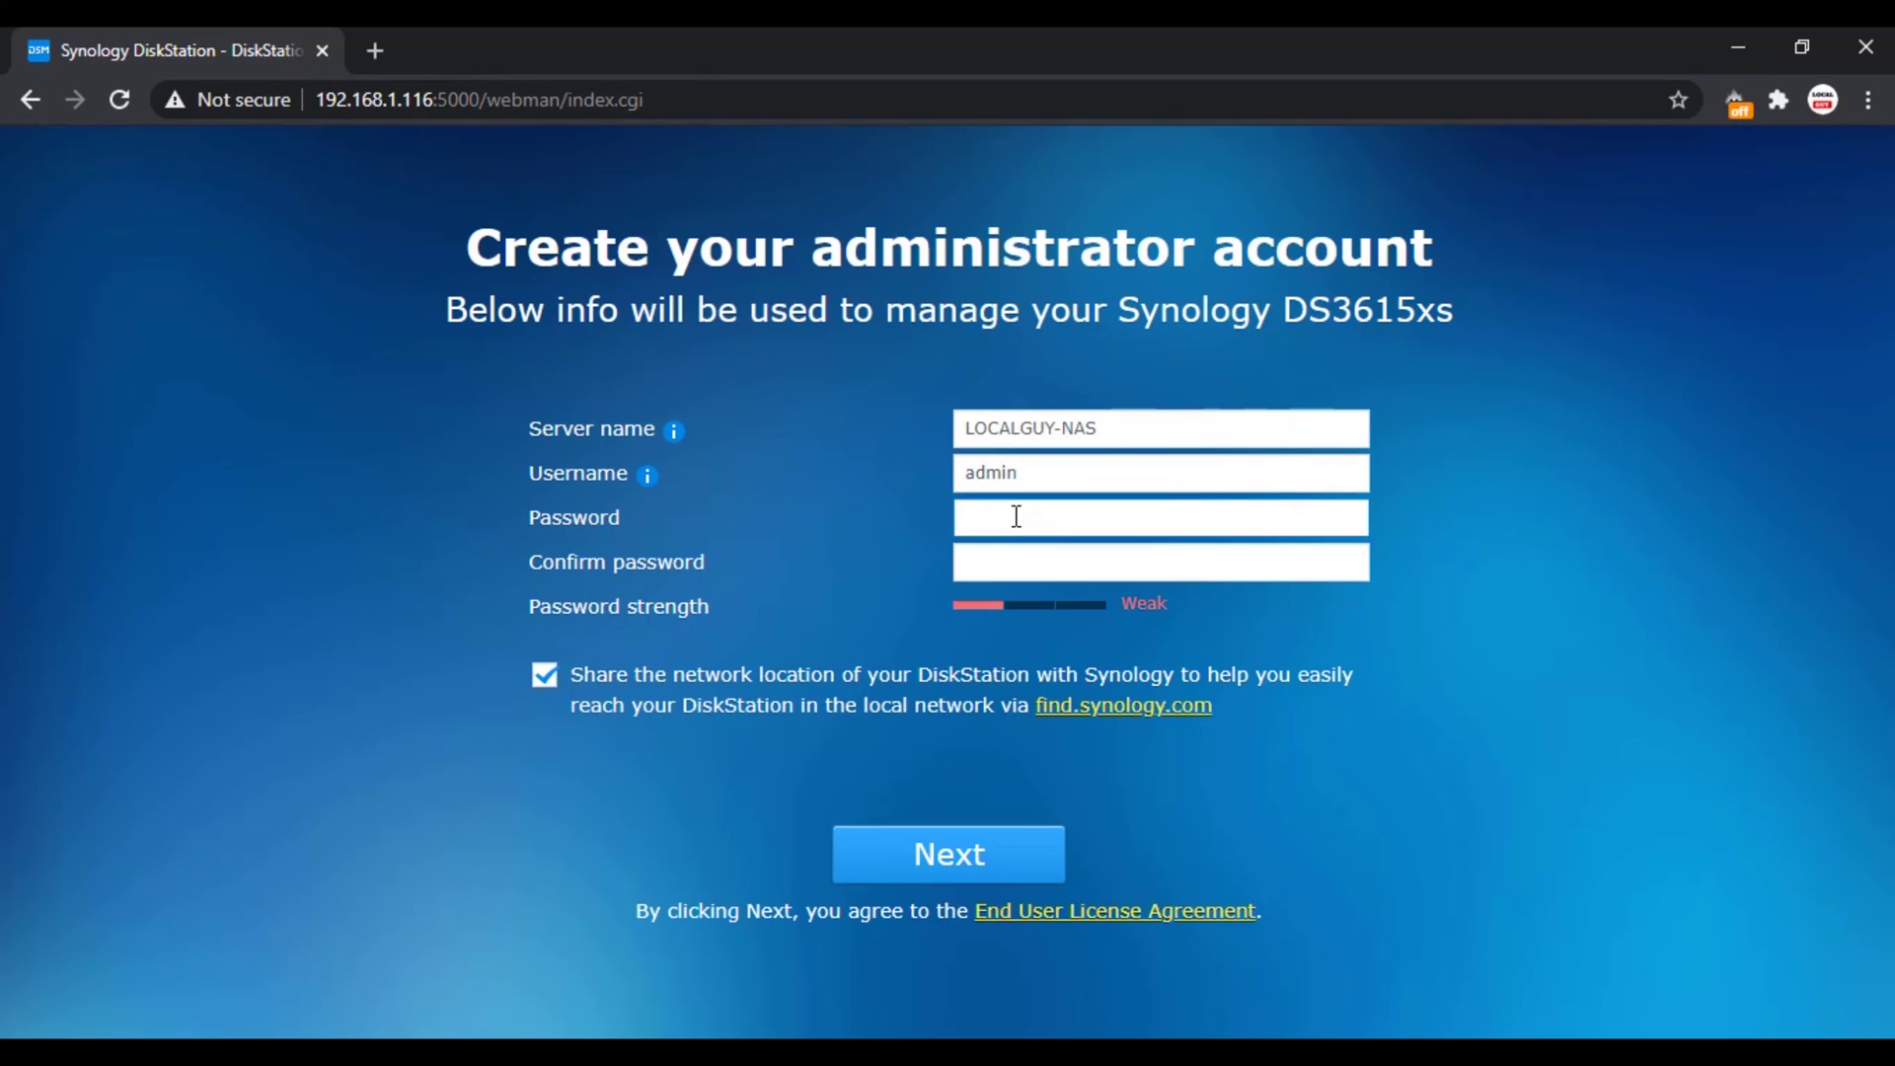
text(•••••••••)
click(1013, 565)
text(•••••••••)
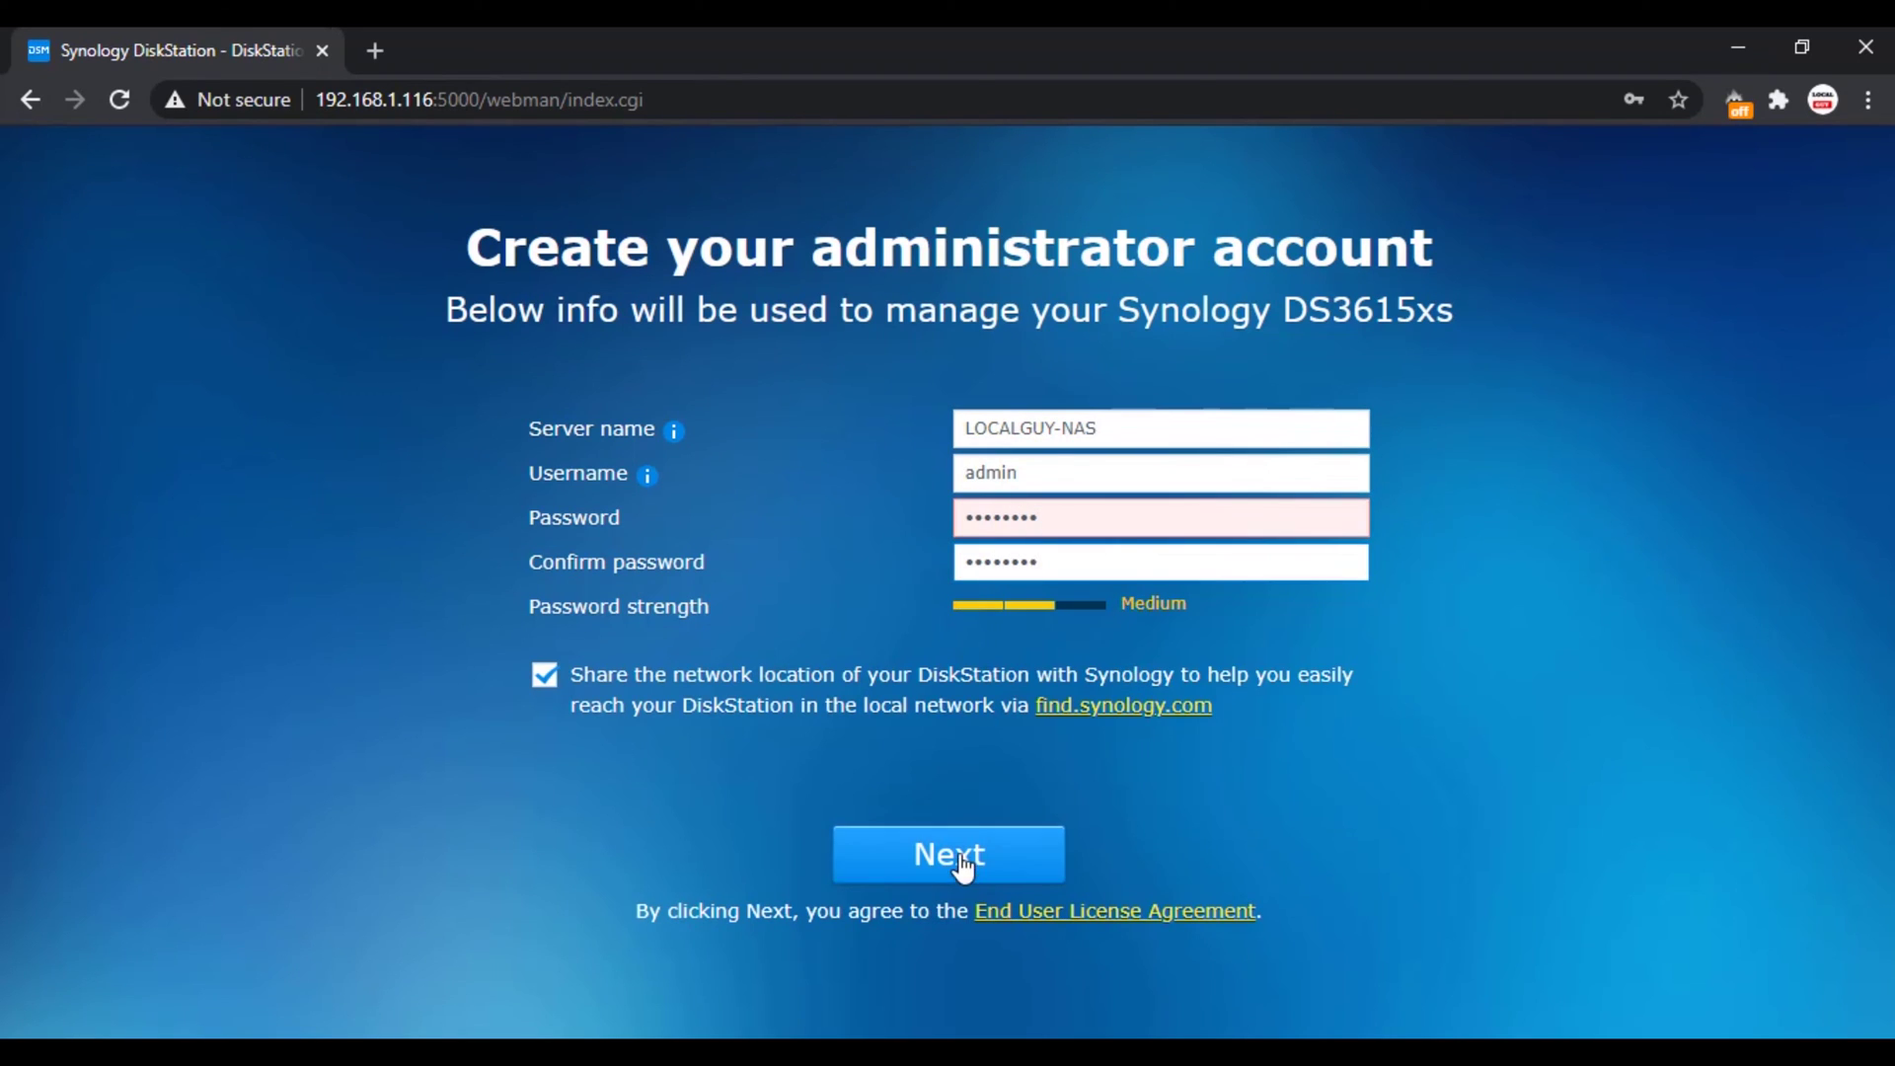
key(shift+Tab)
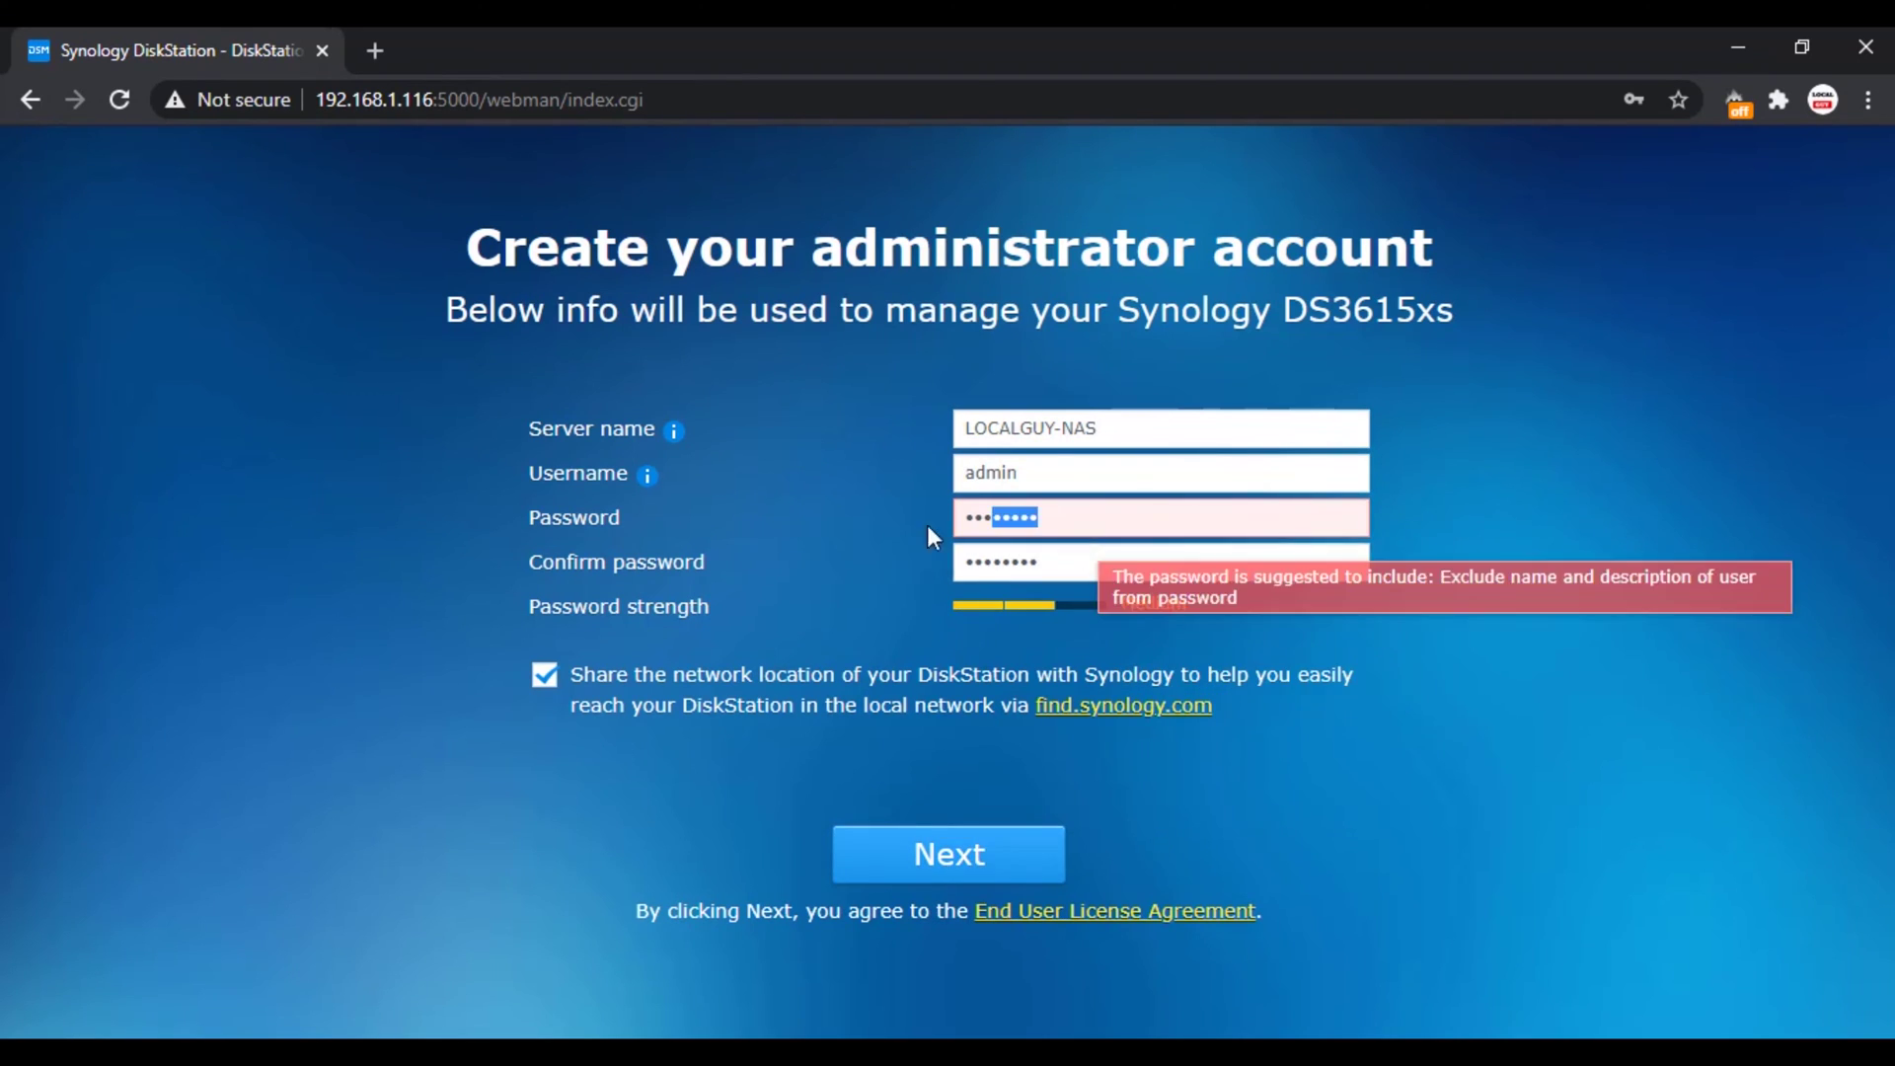
text(•••••••••)
key(Tab)
text(•••••••••)
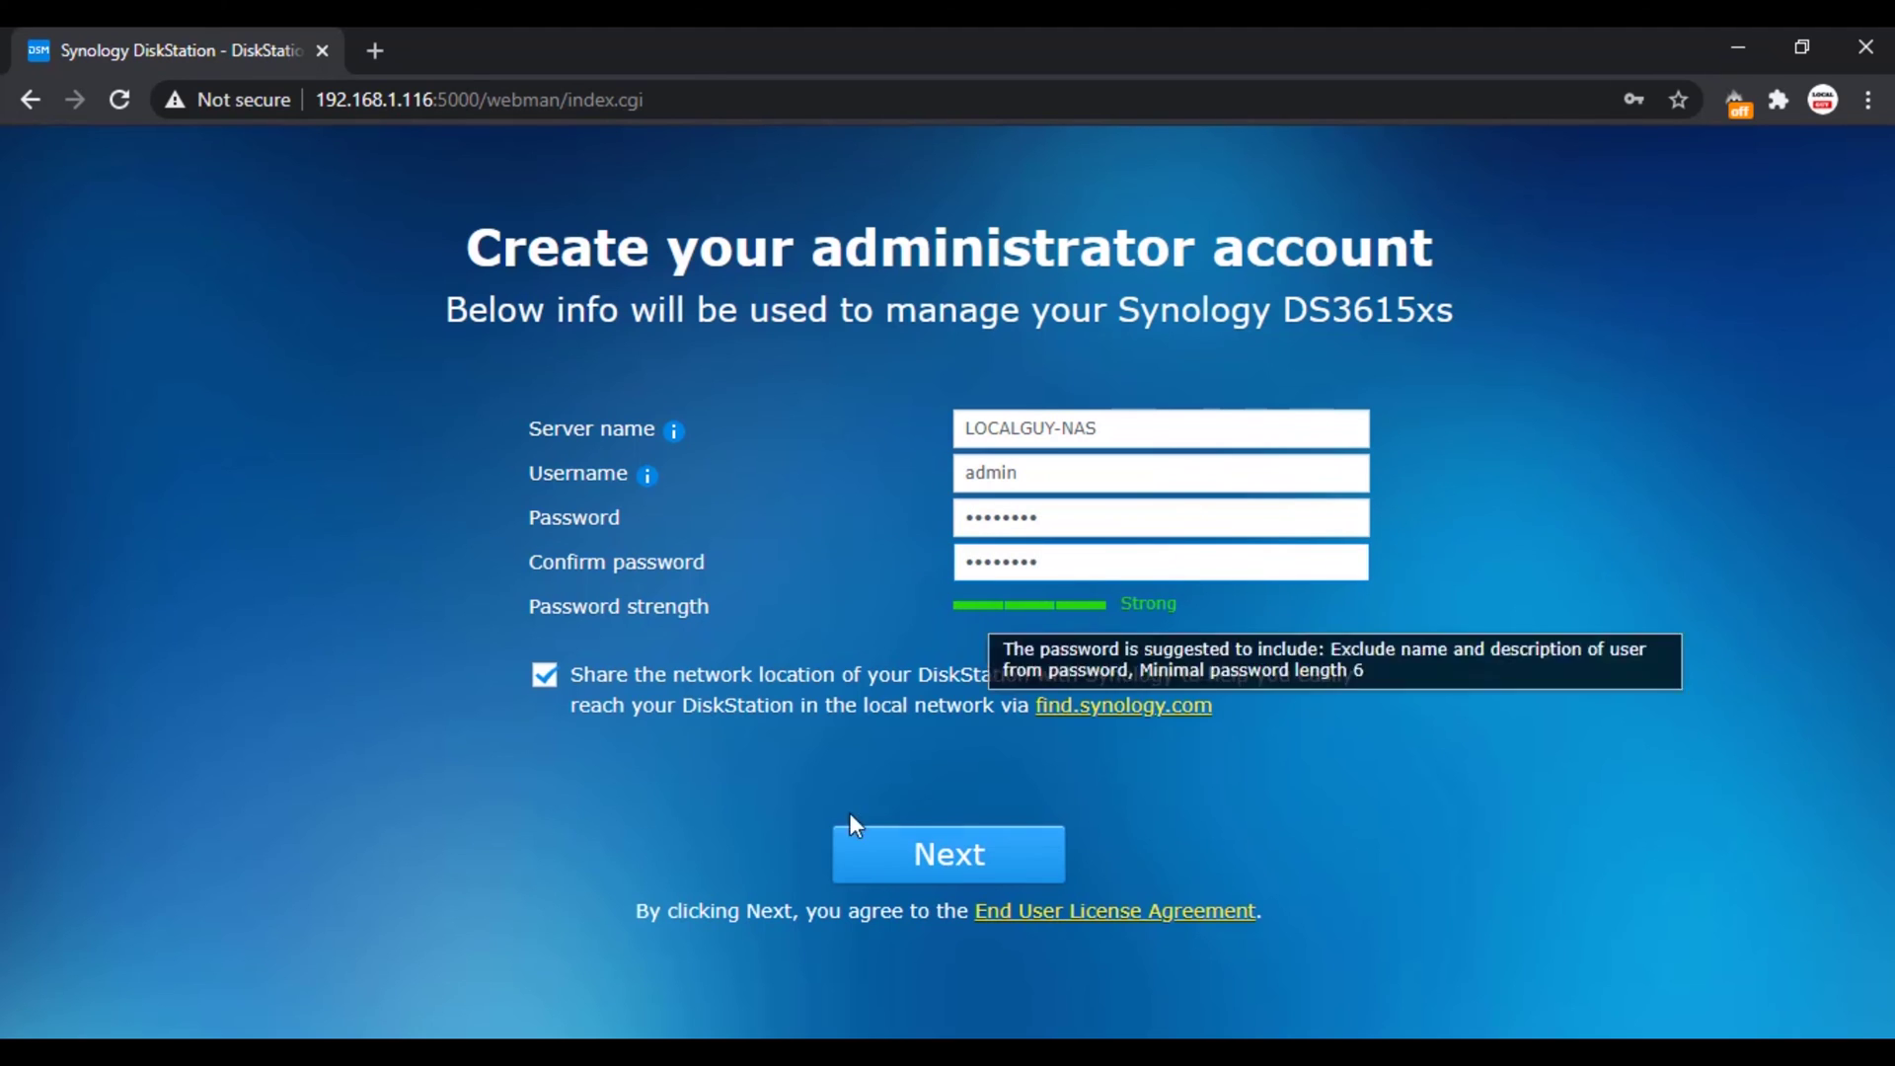
click(849, 834)
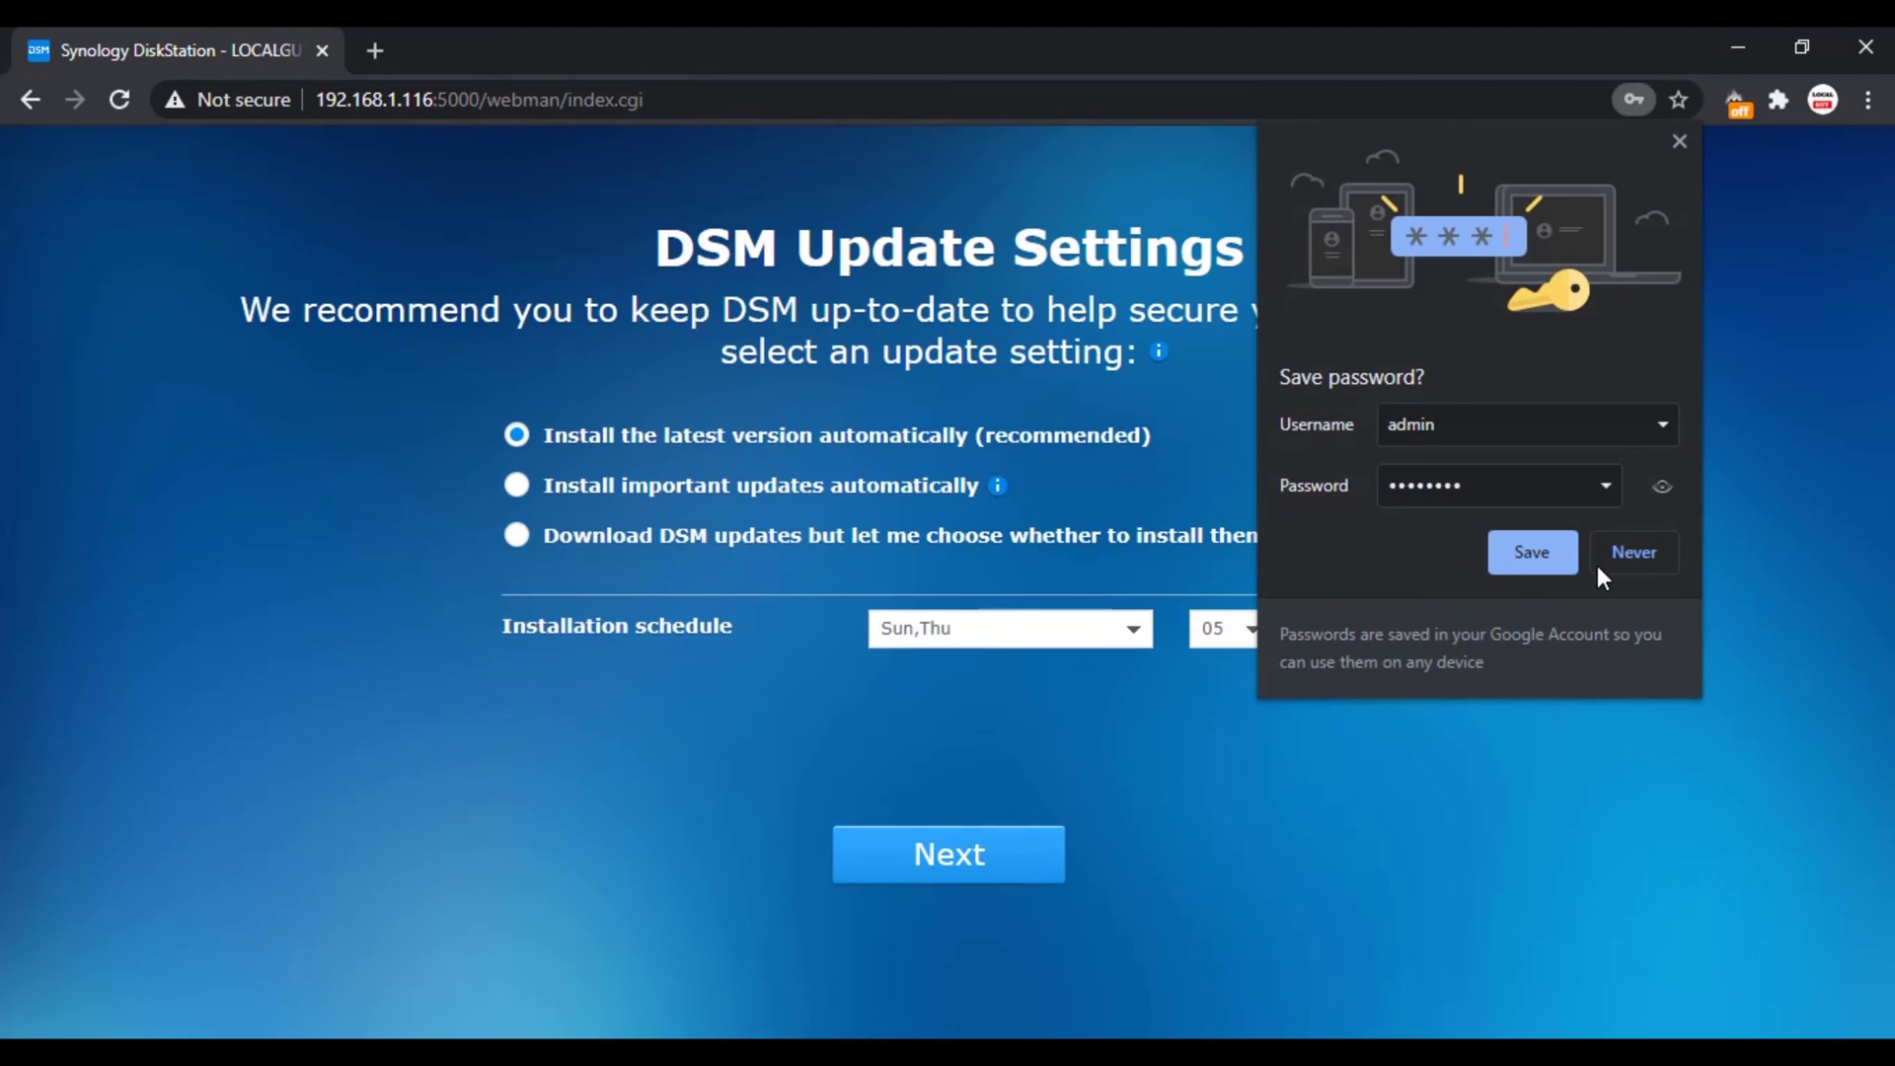
click(1680, 143)
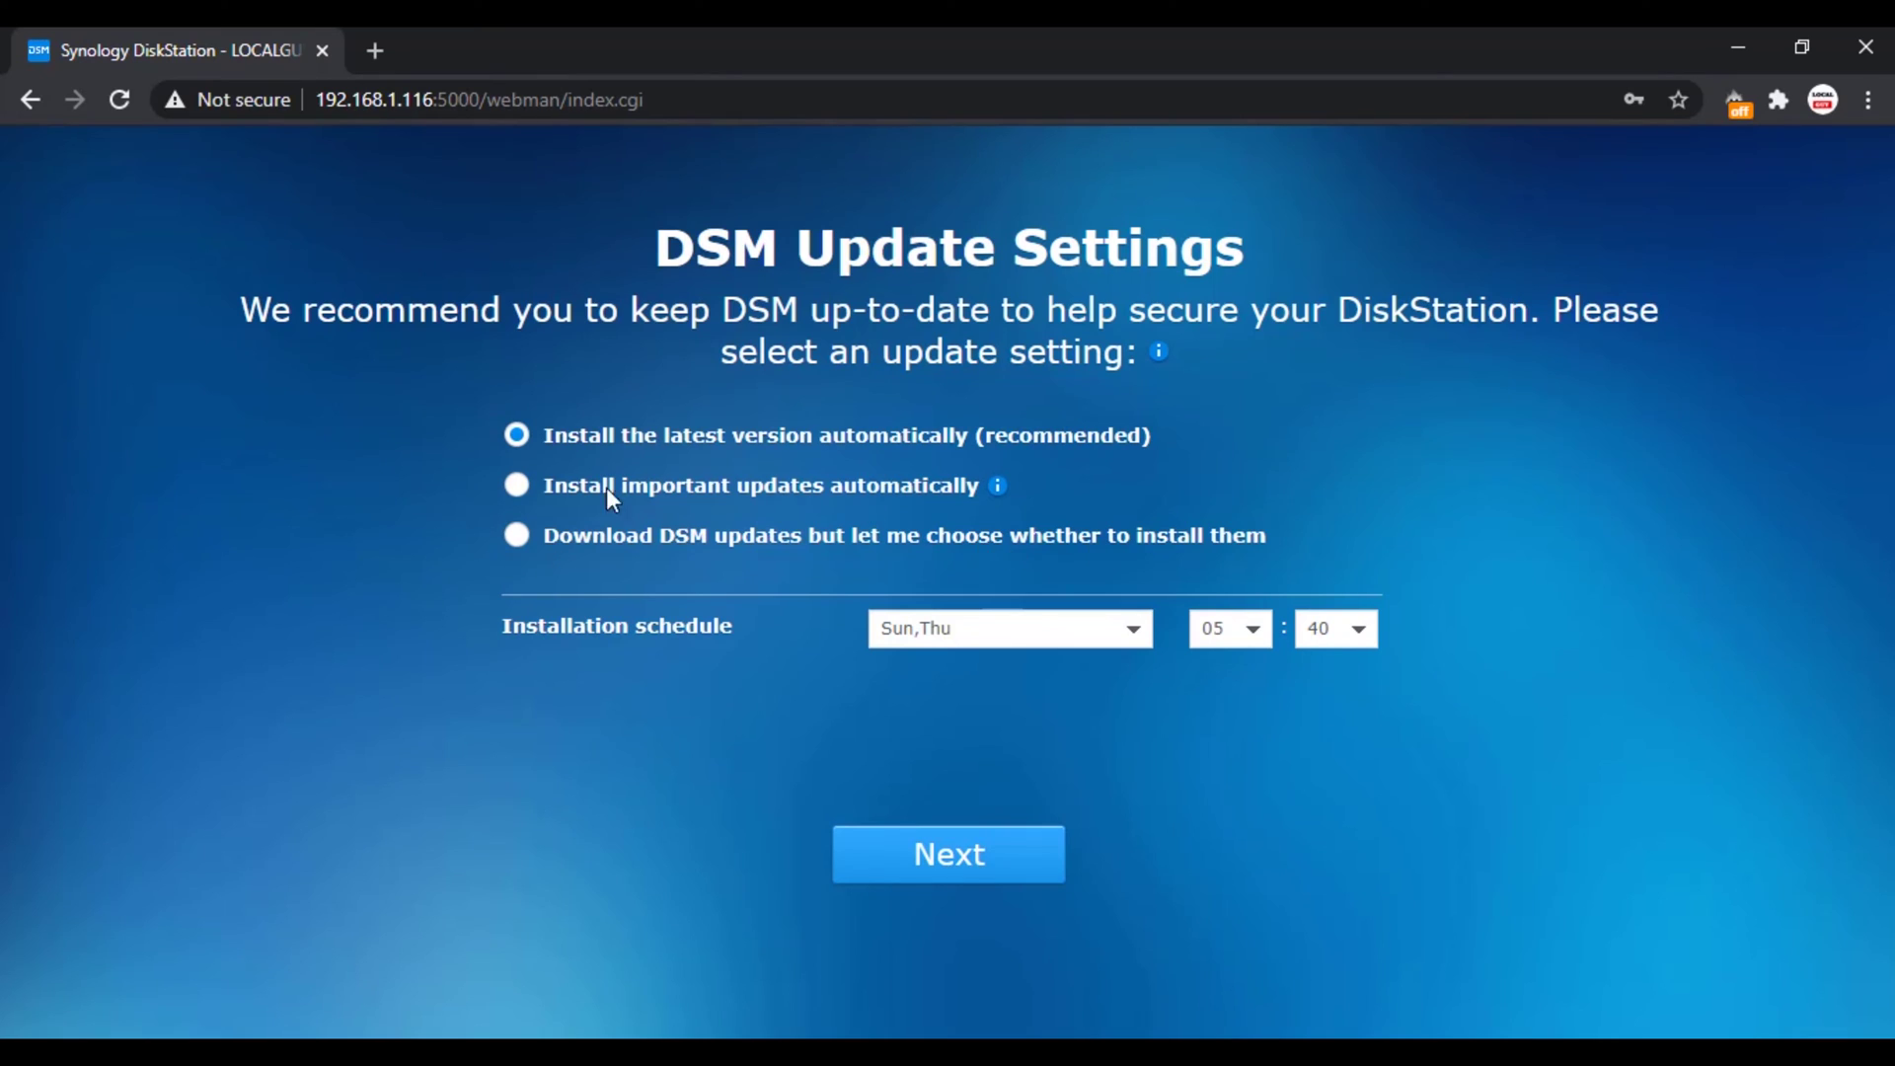
Step: Set DSM updates to download-only, skip QuickConnect, and finish setup
click(517, 534)
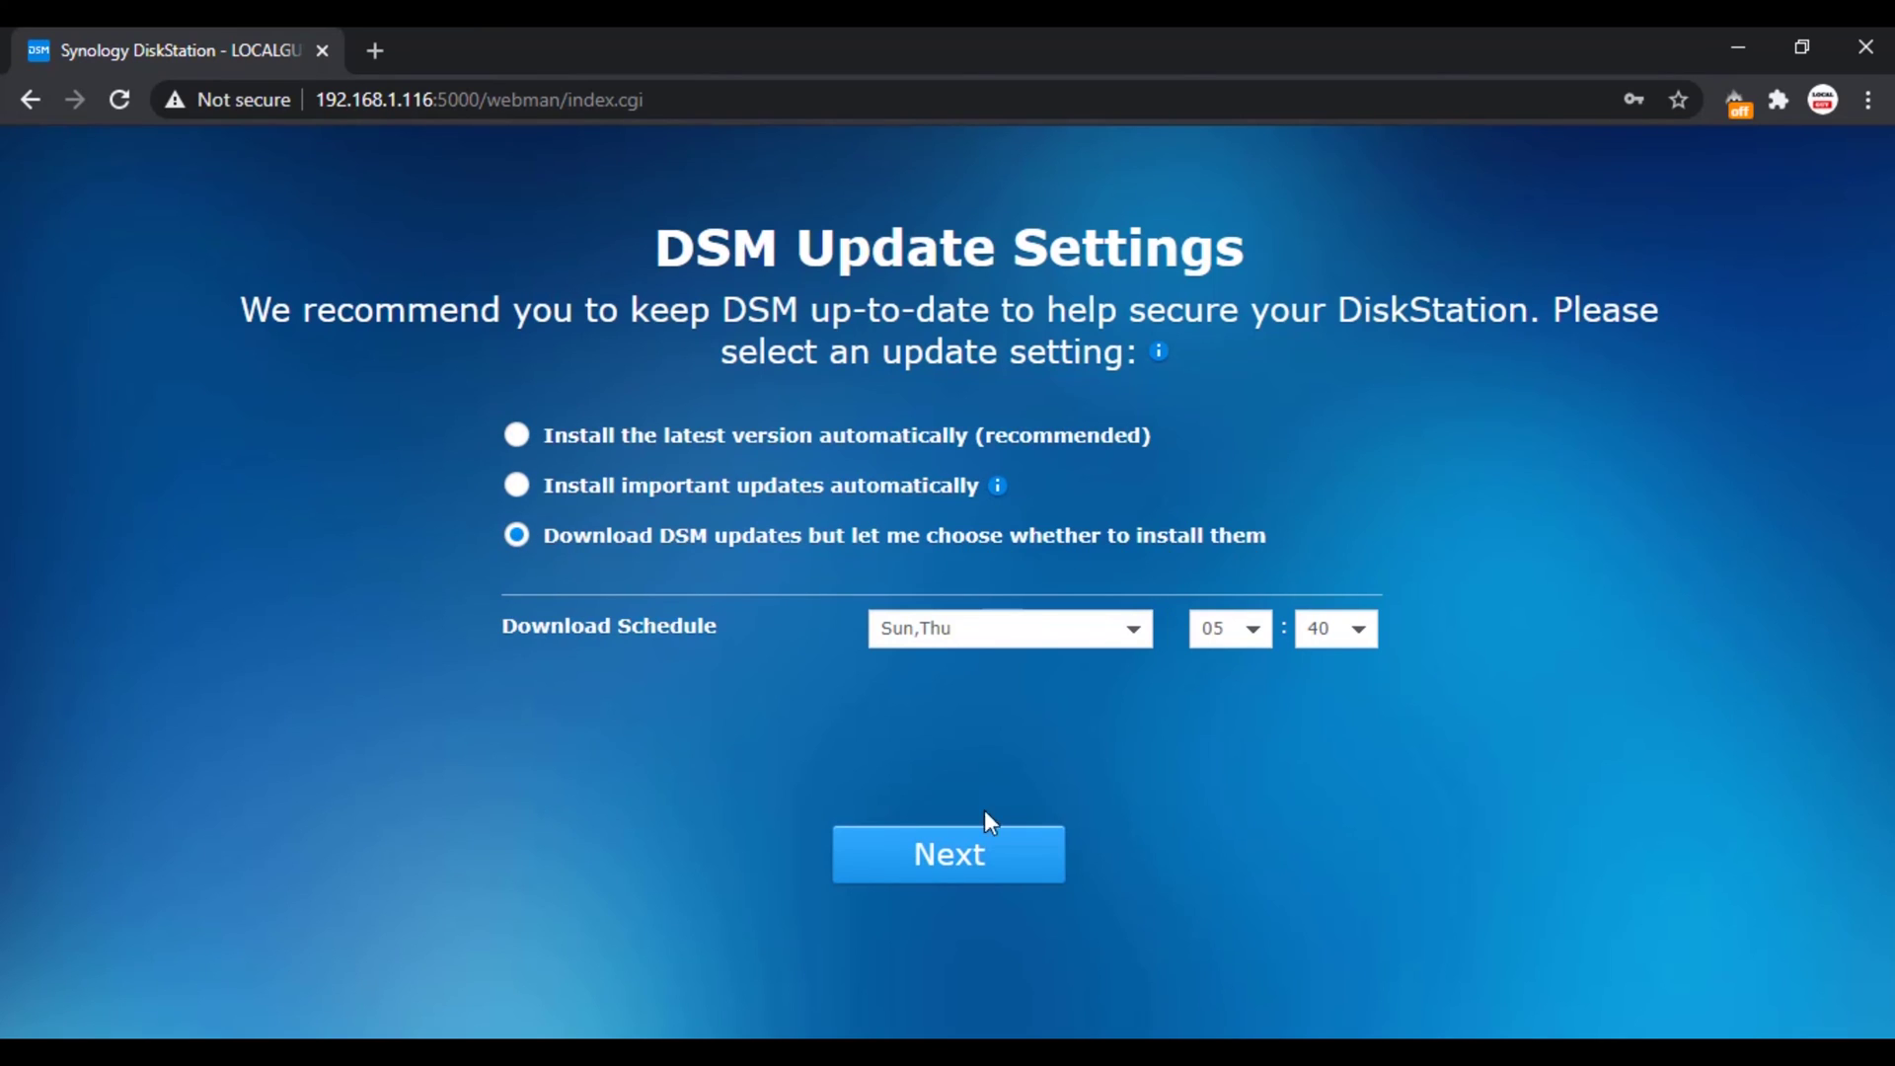
click(960, 861)
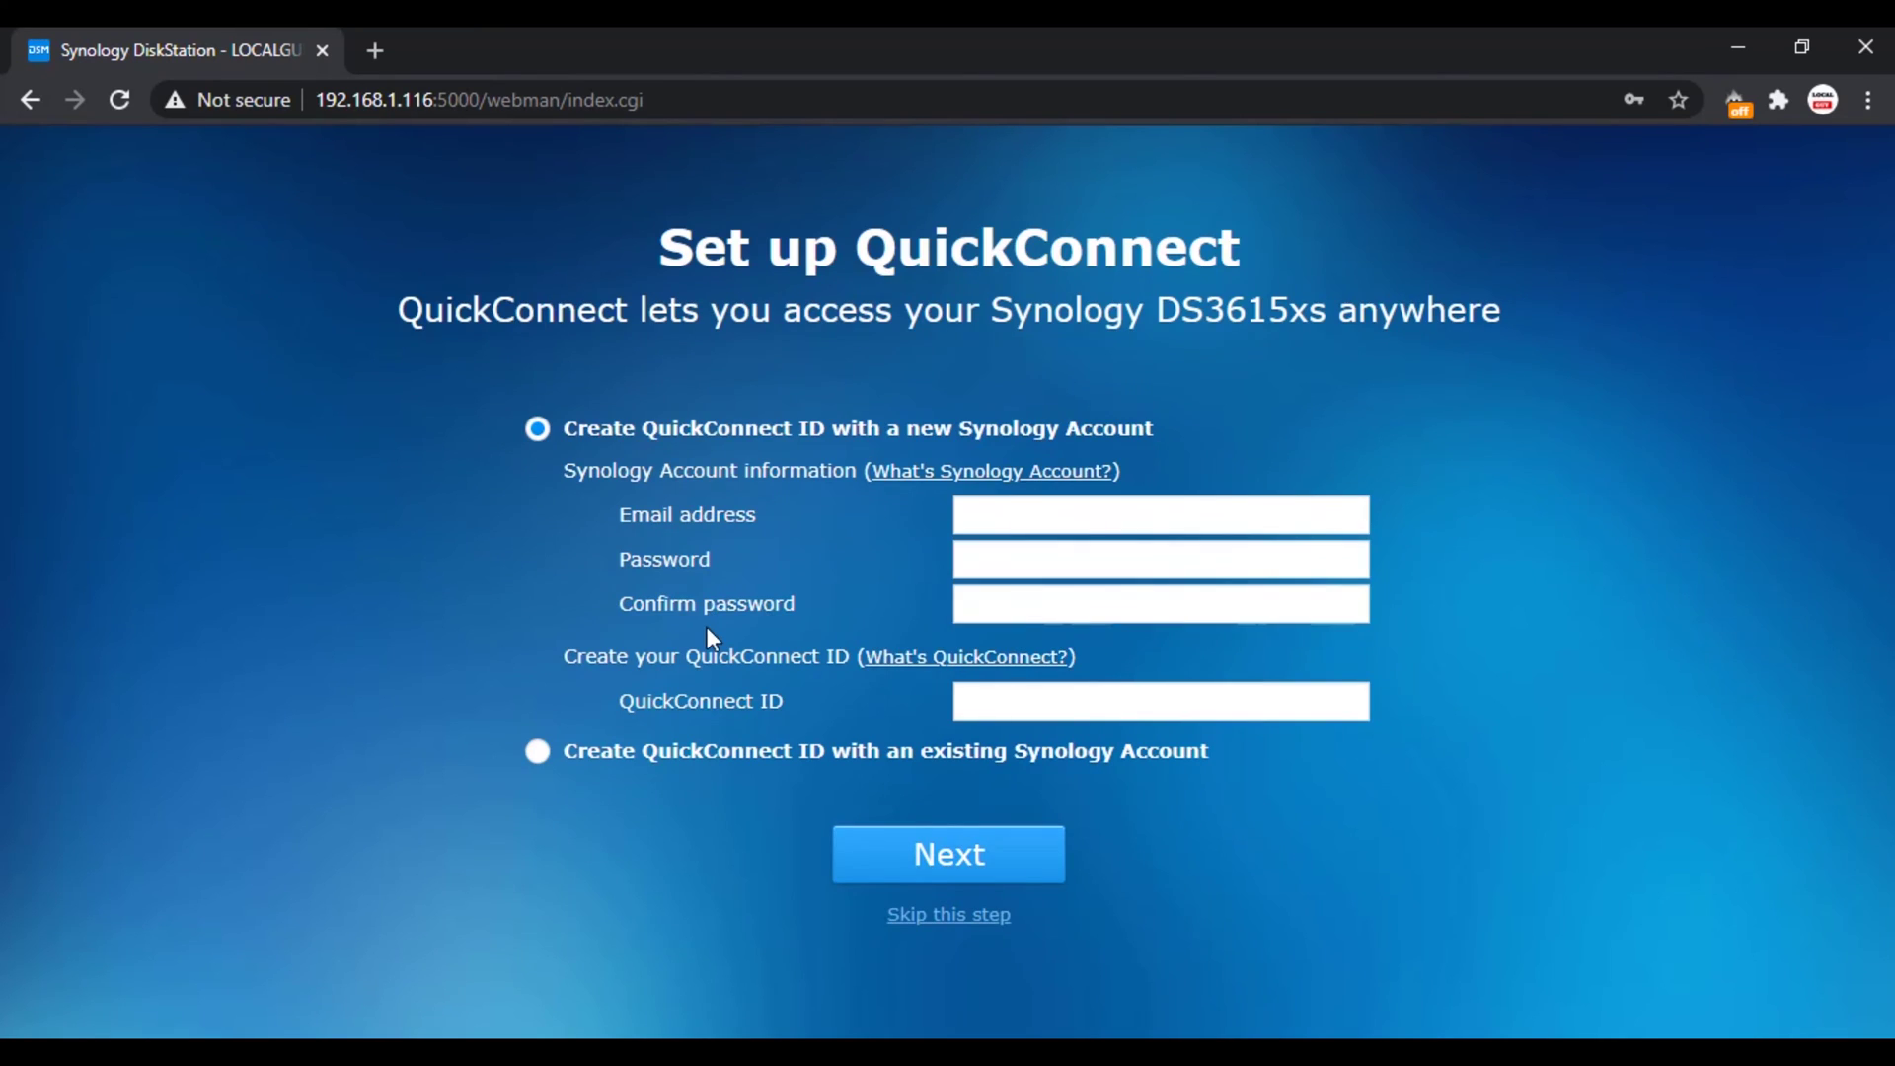
click(956, 916)
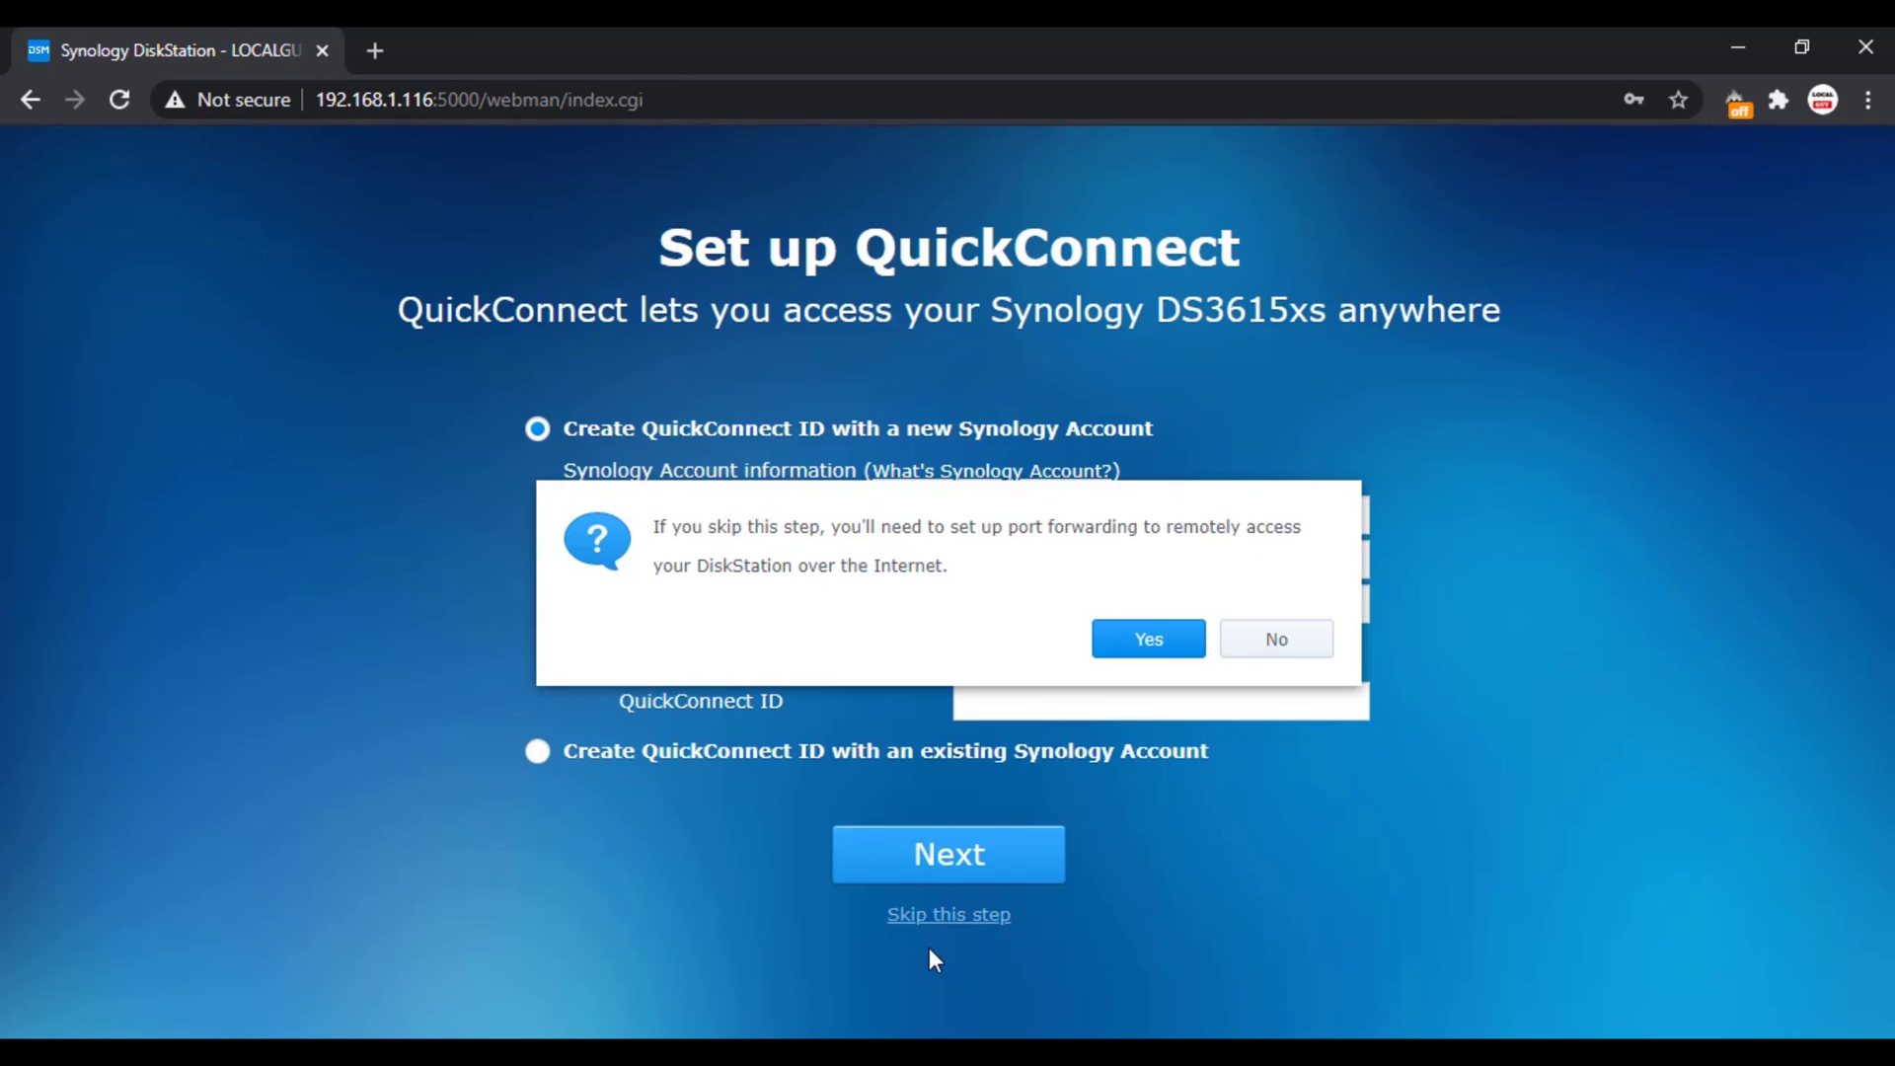
click(1143, 649)
click(950, 851)
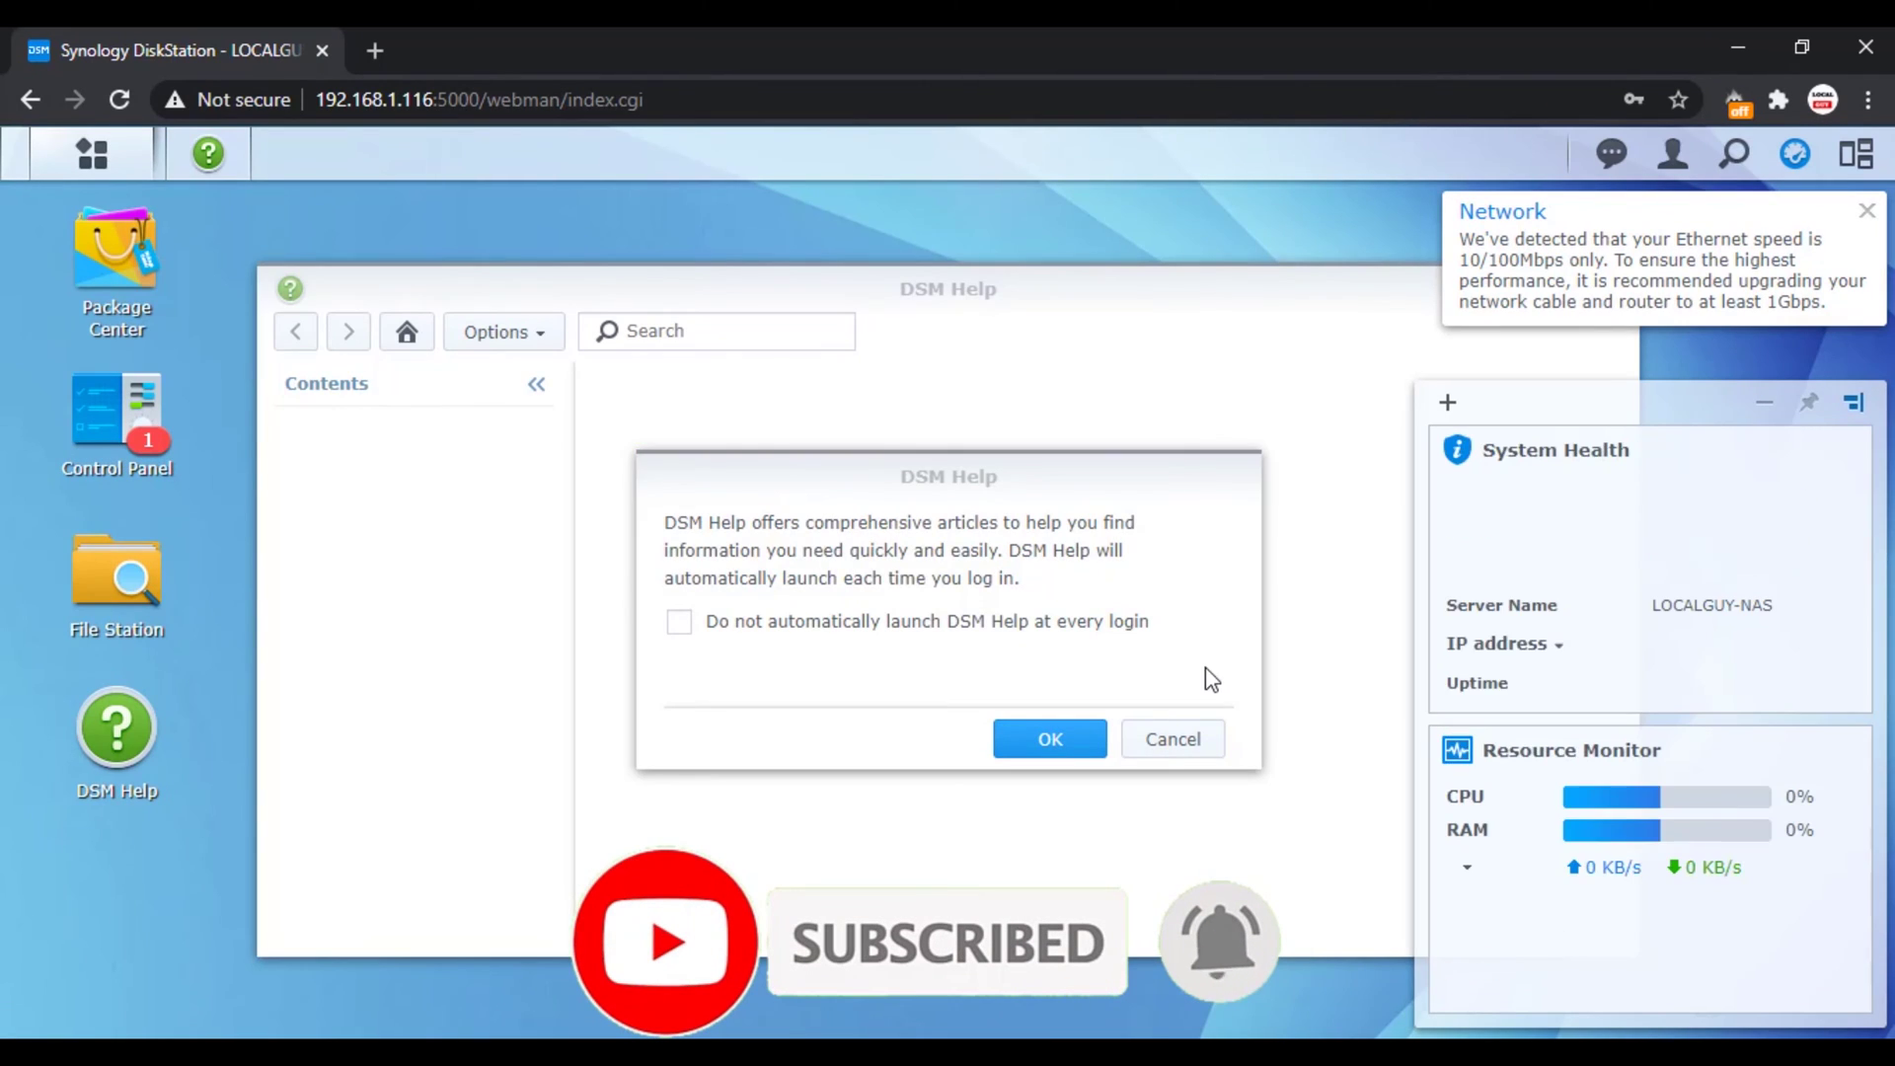
Step: Dismiss the DSM Help and Ethernet notices and close DSM Help
click(1173, 738)
mouse_move(1187, 288)
mouse_down()
mouse_move(867, 292)
mouse_move(941, 307)
mouse_up()
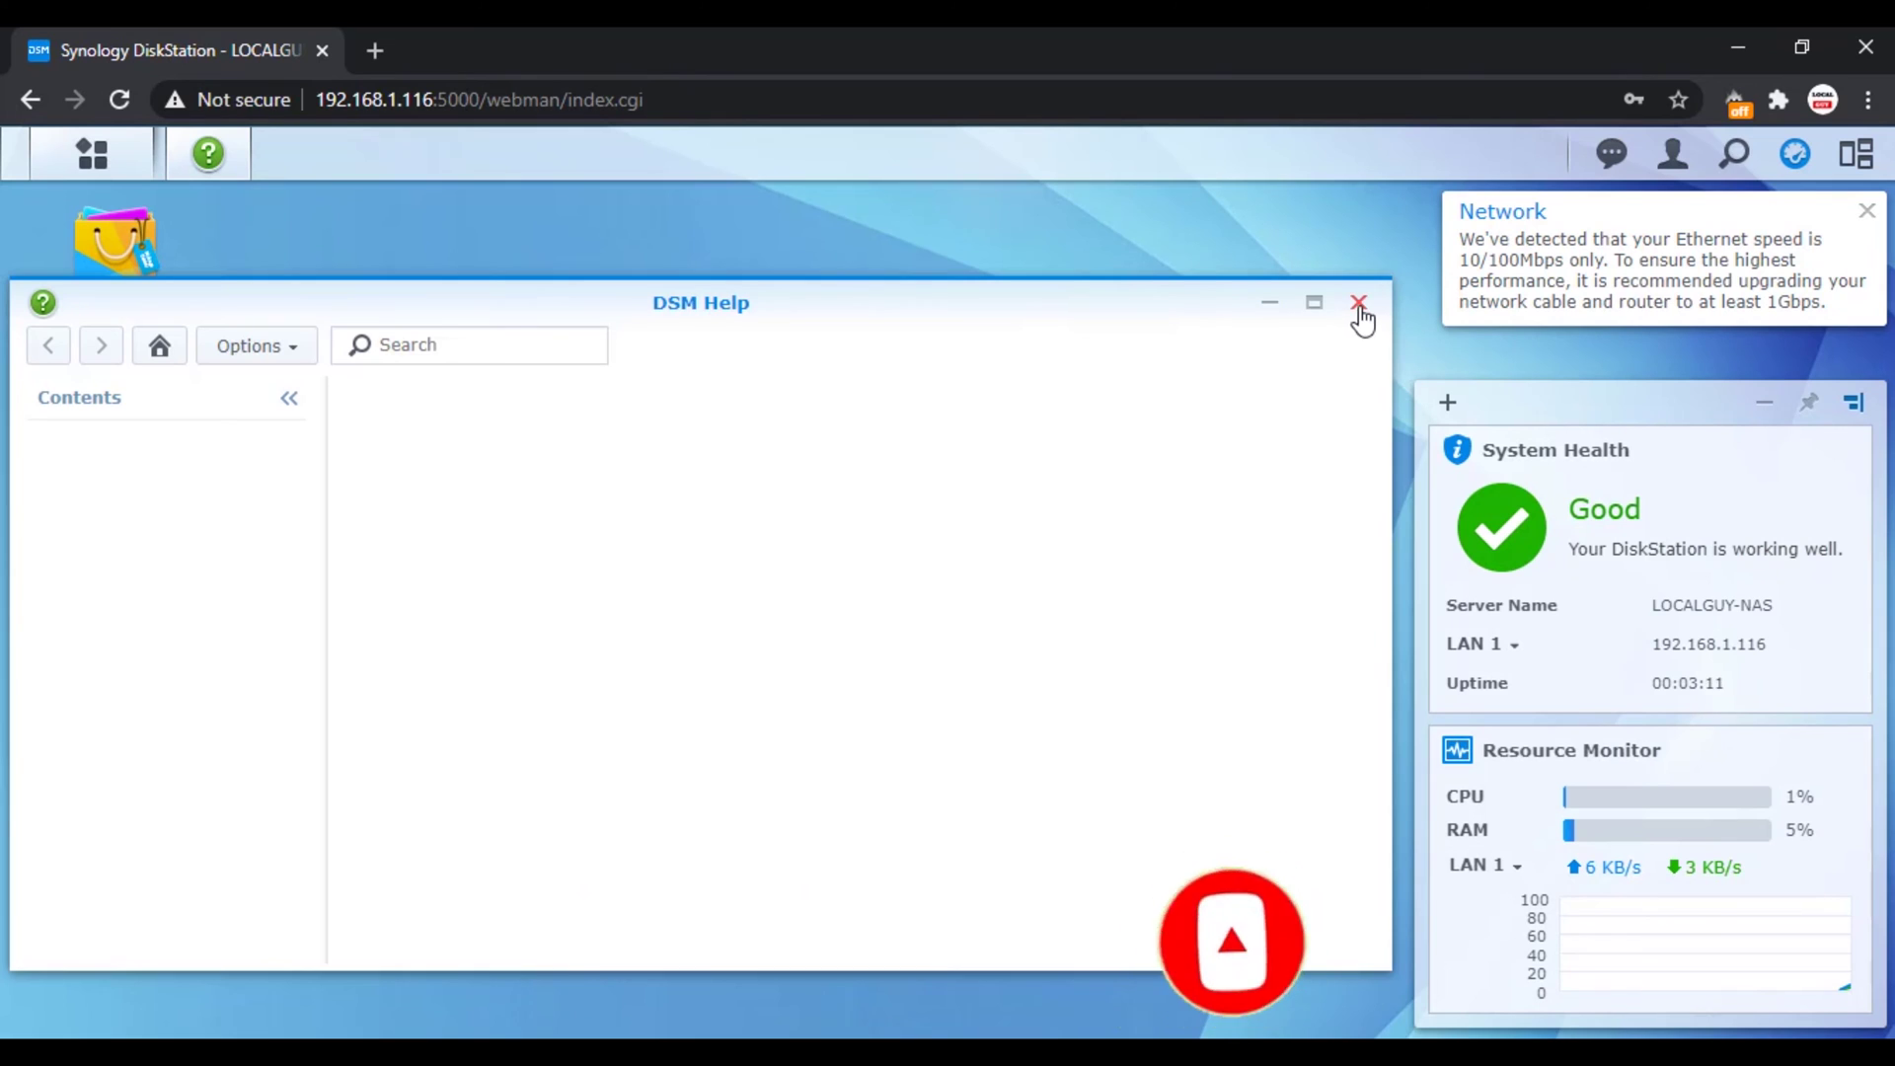
click(1658, 240)
click(1356, 305)
Step: Switch LAN 1 from DHCP to manual configuration with static IP 192.168.1.116
click(91, 153)
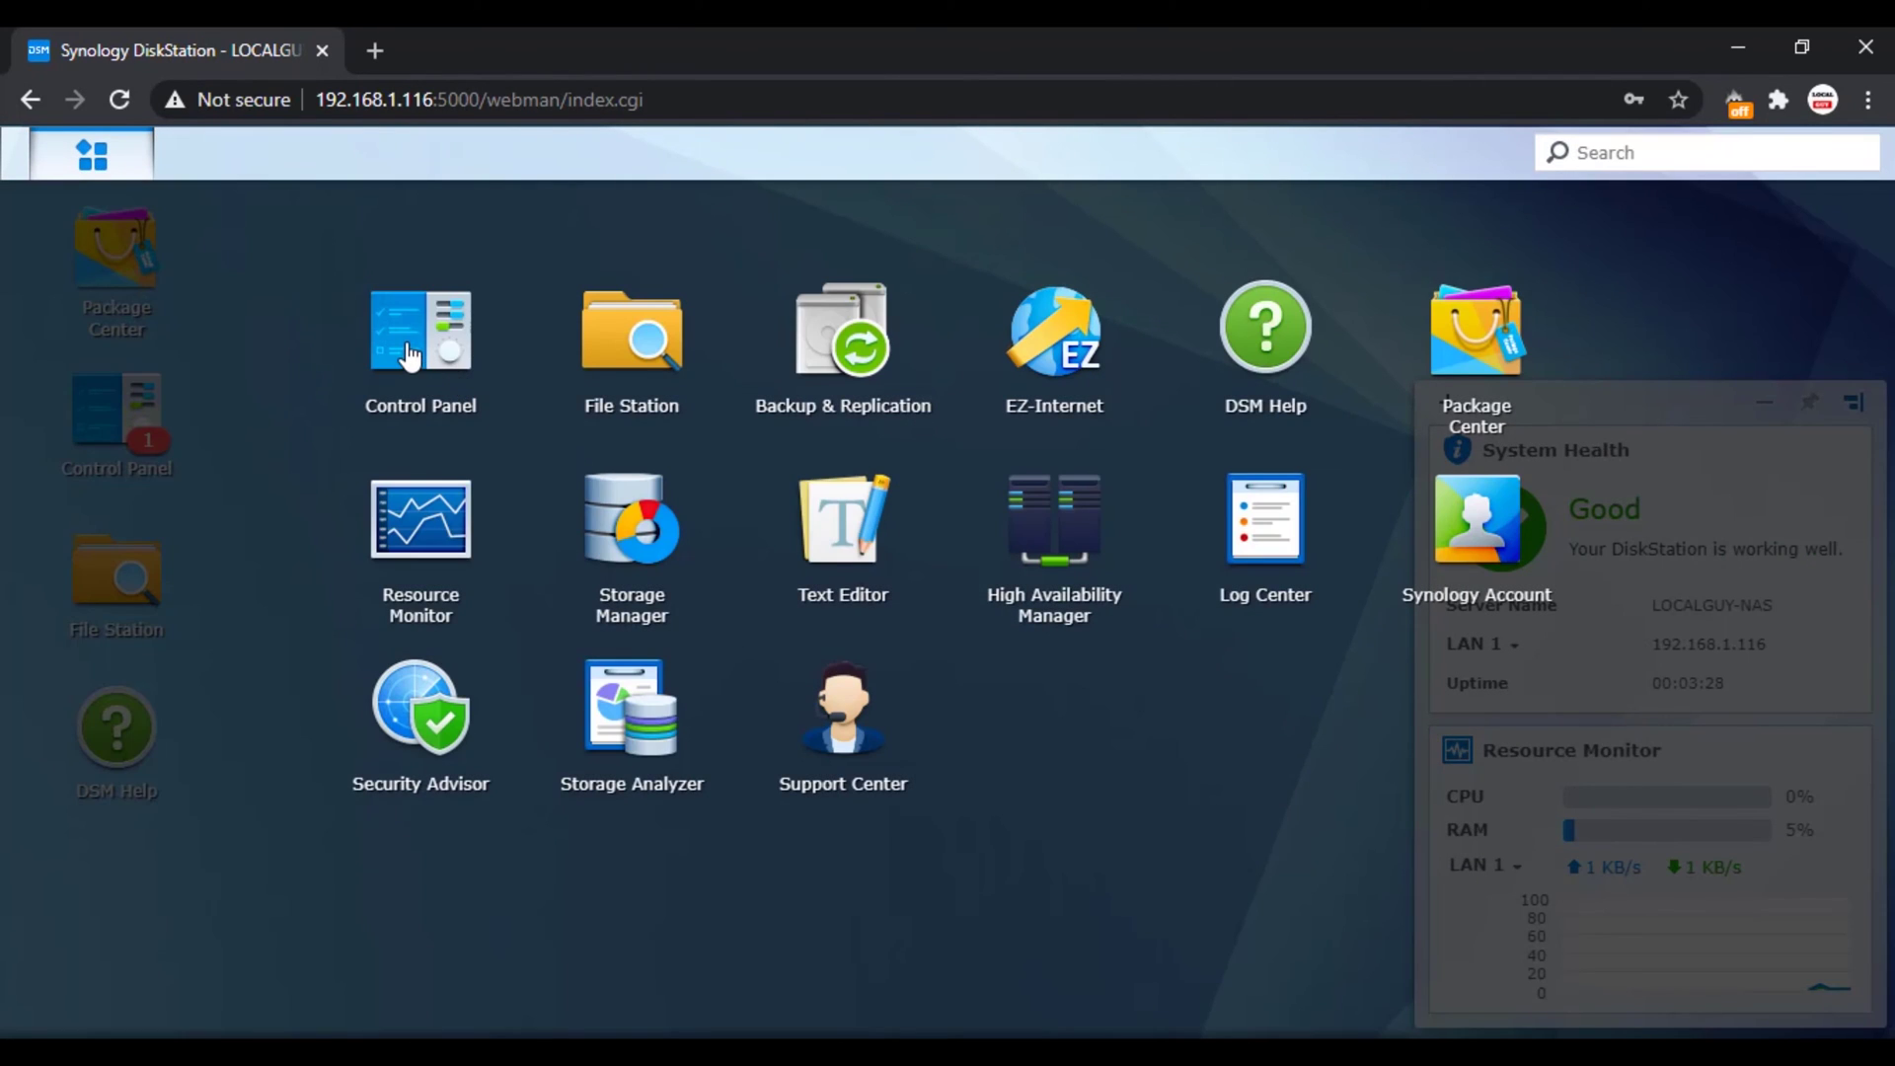
click(410, 355)
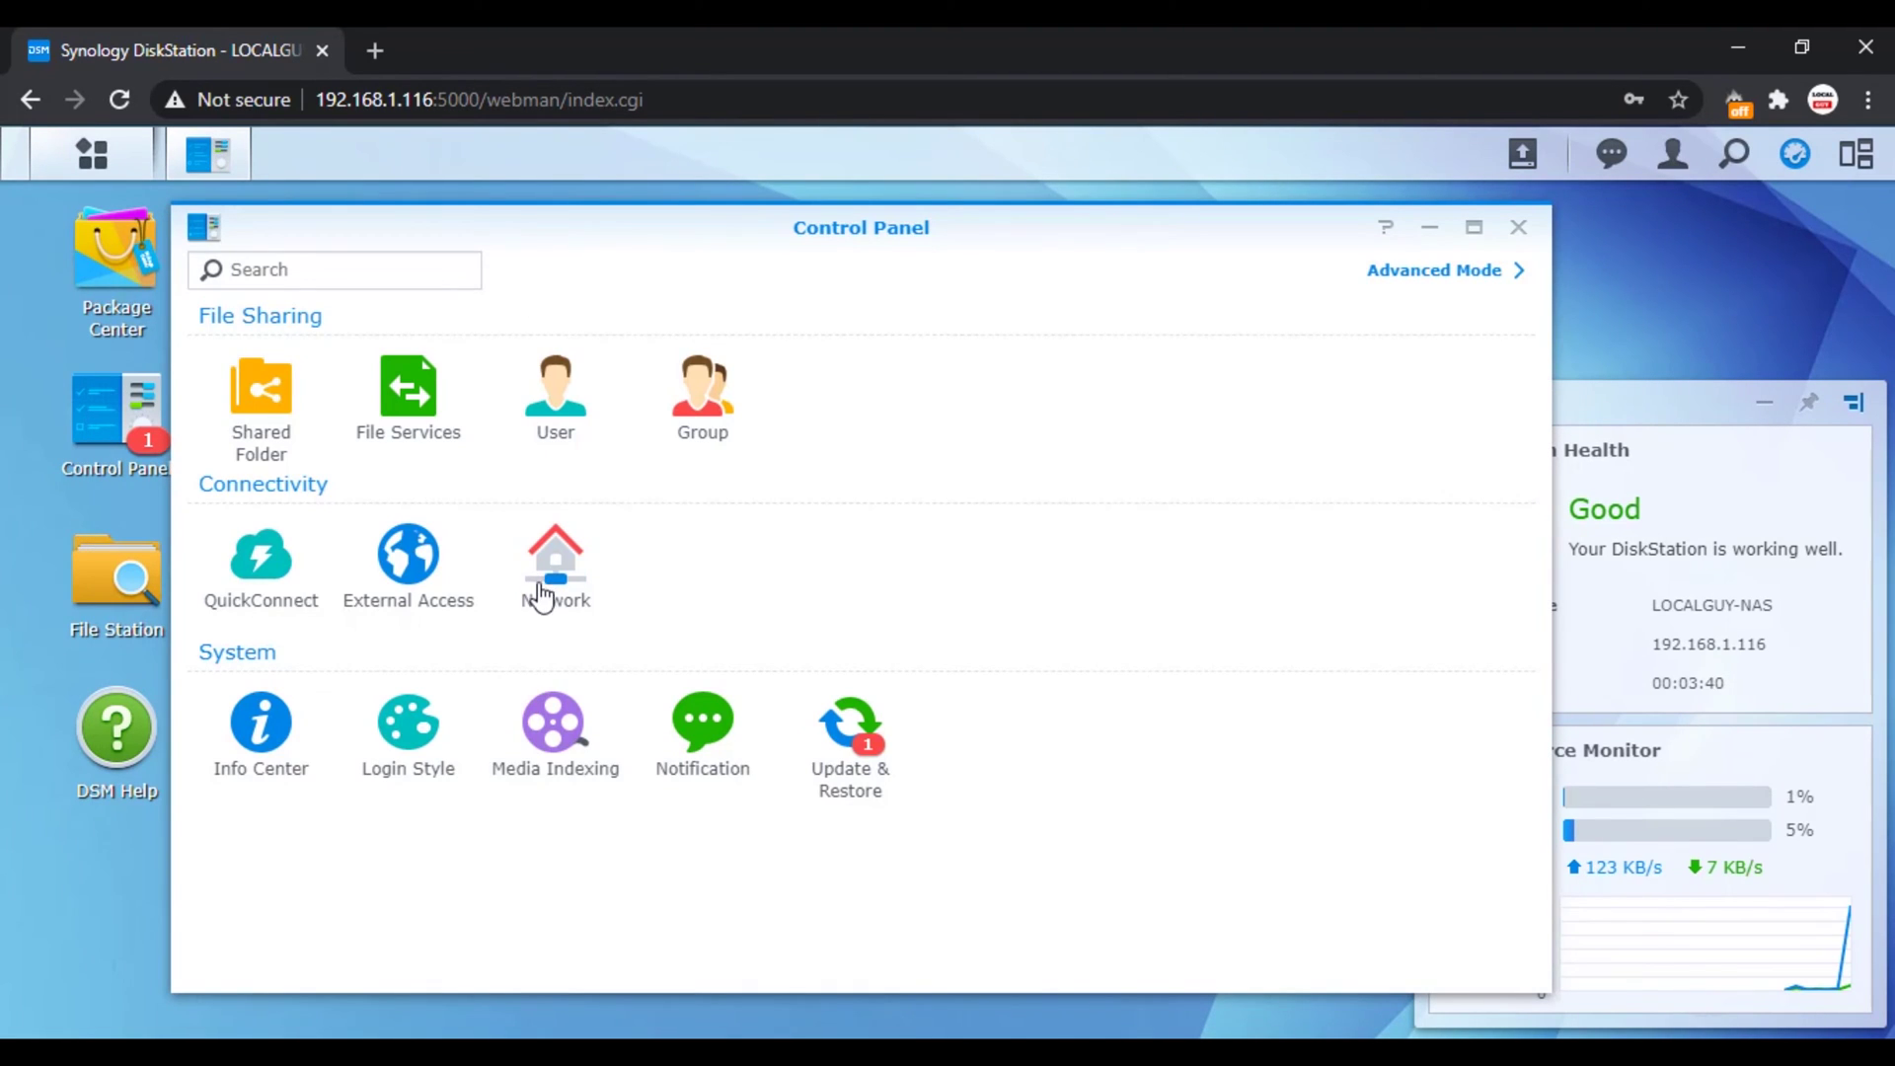
click(564, 594)
click(748, 280)
click(666, 412)
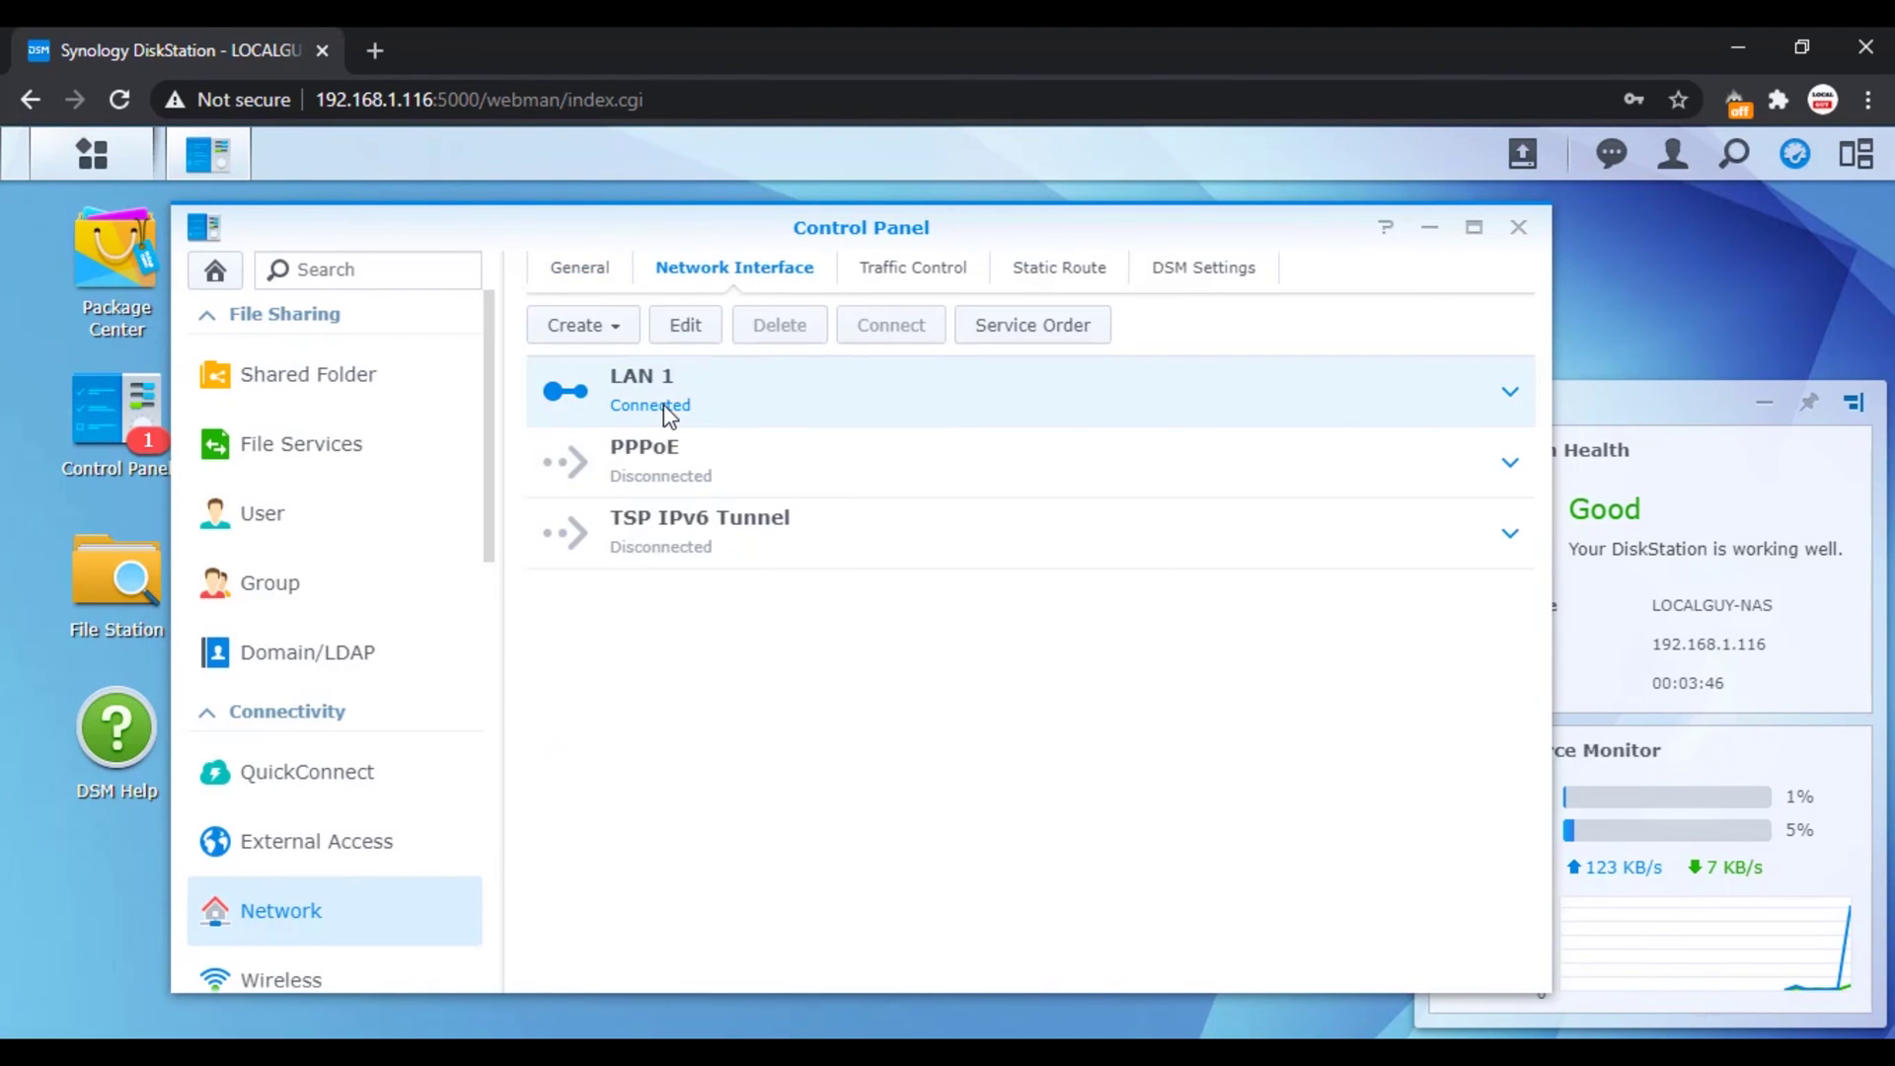
click(1510, 400)
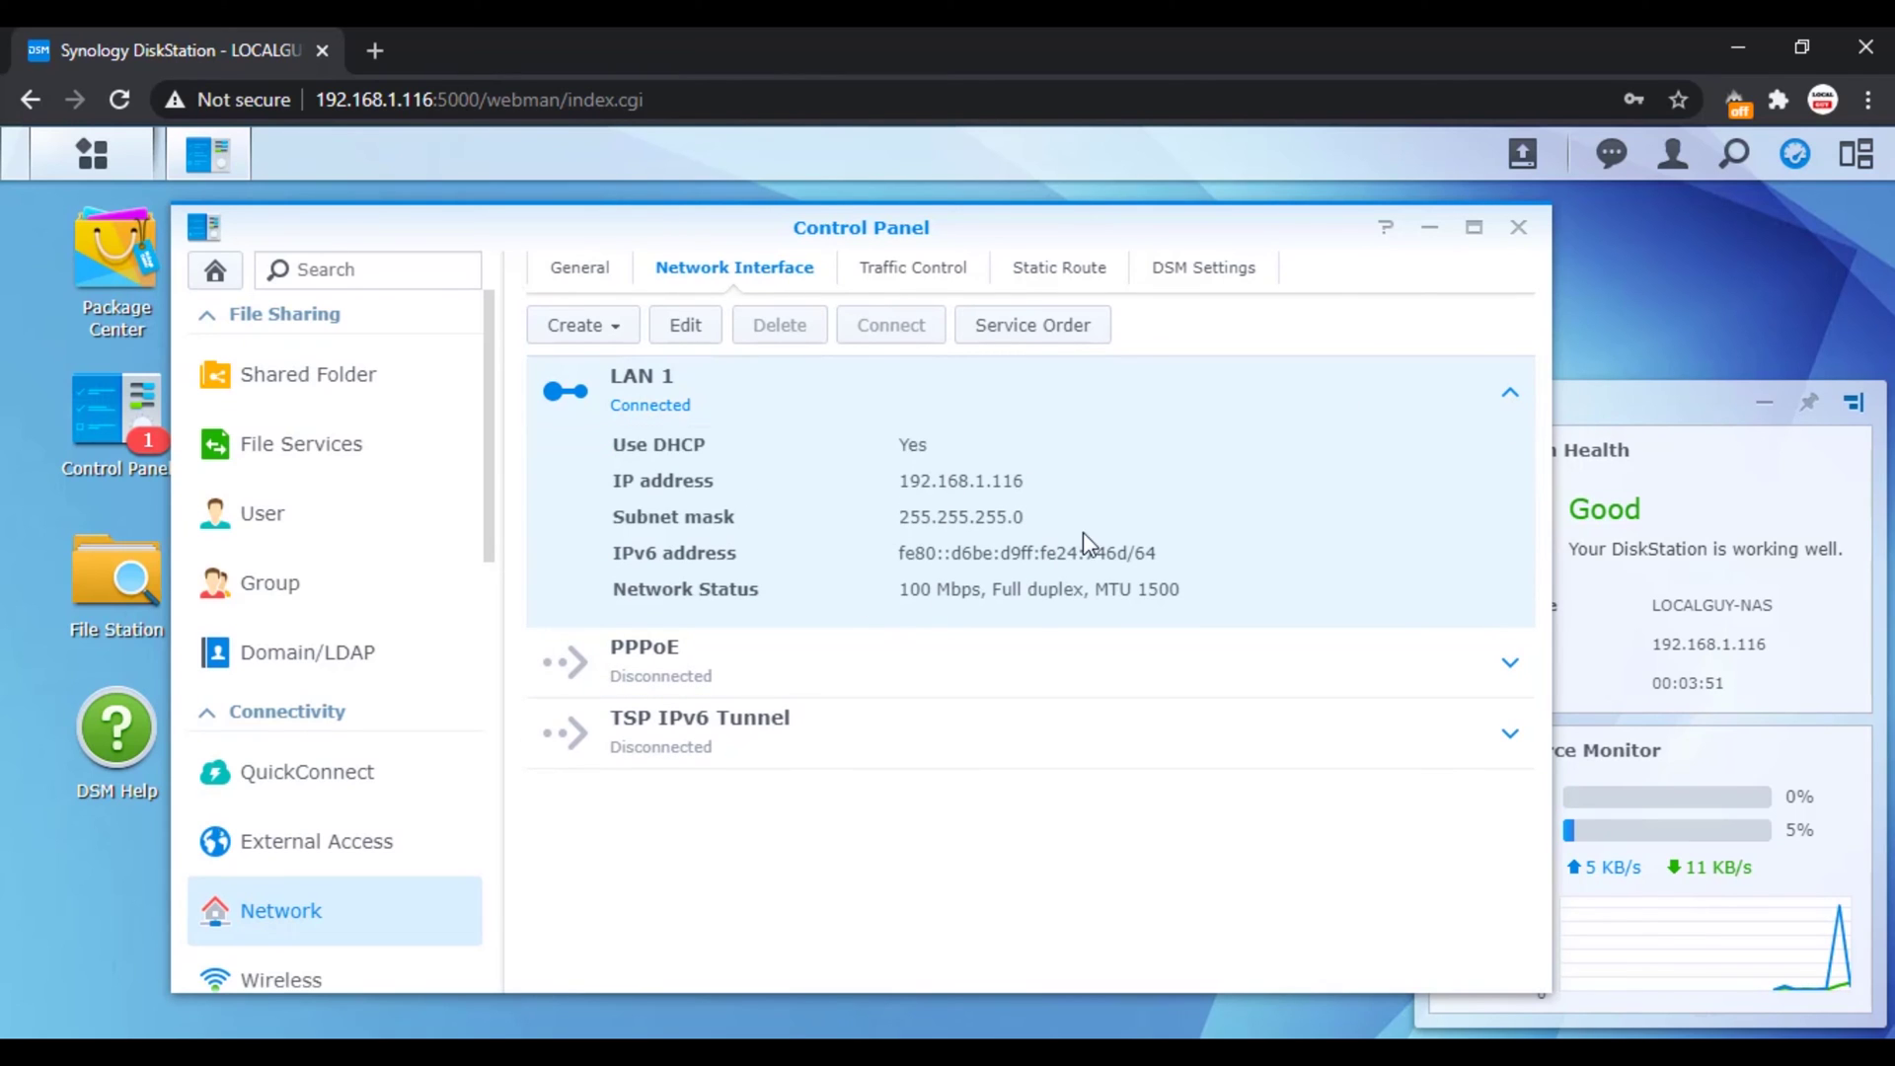
click(685, 324)
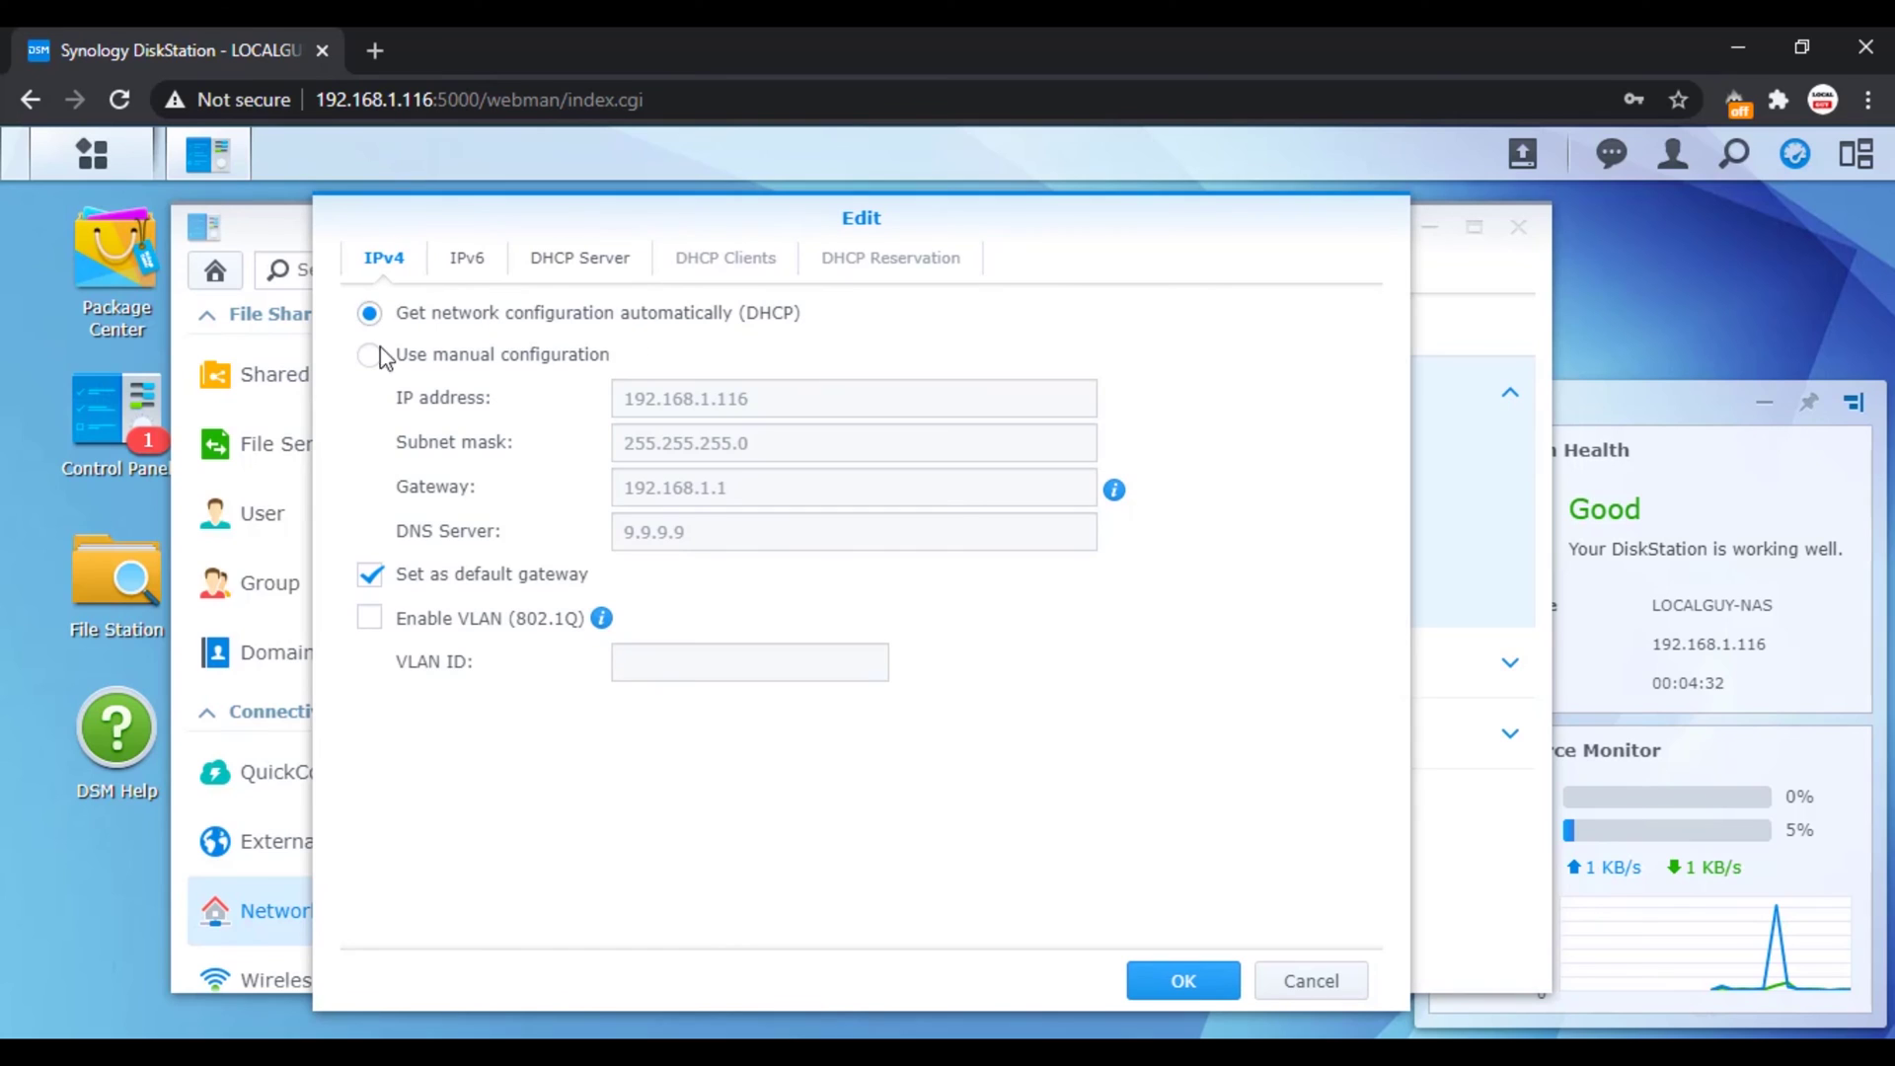
click(371, 355)
click(1180, 980)
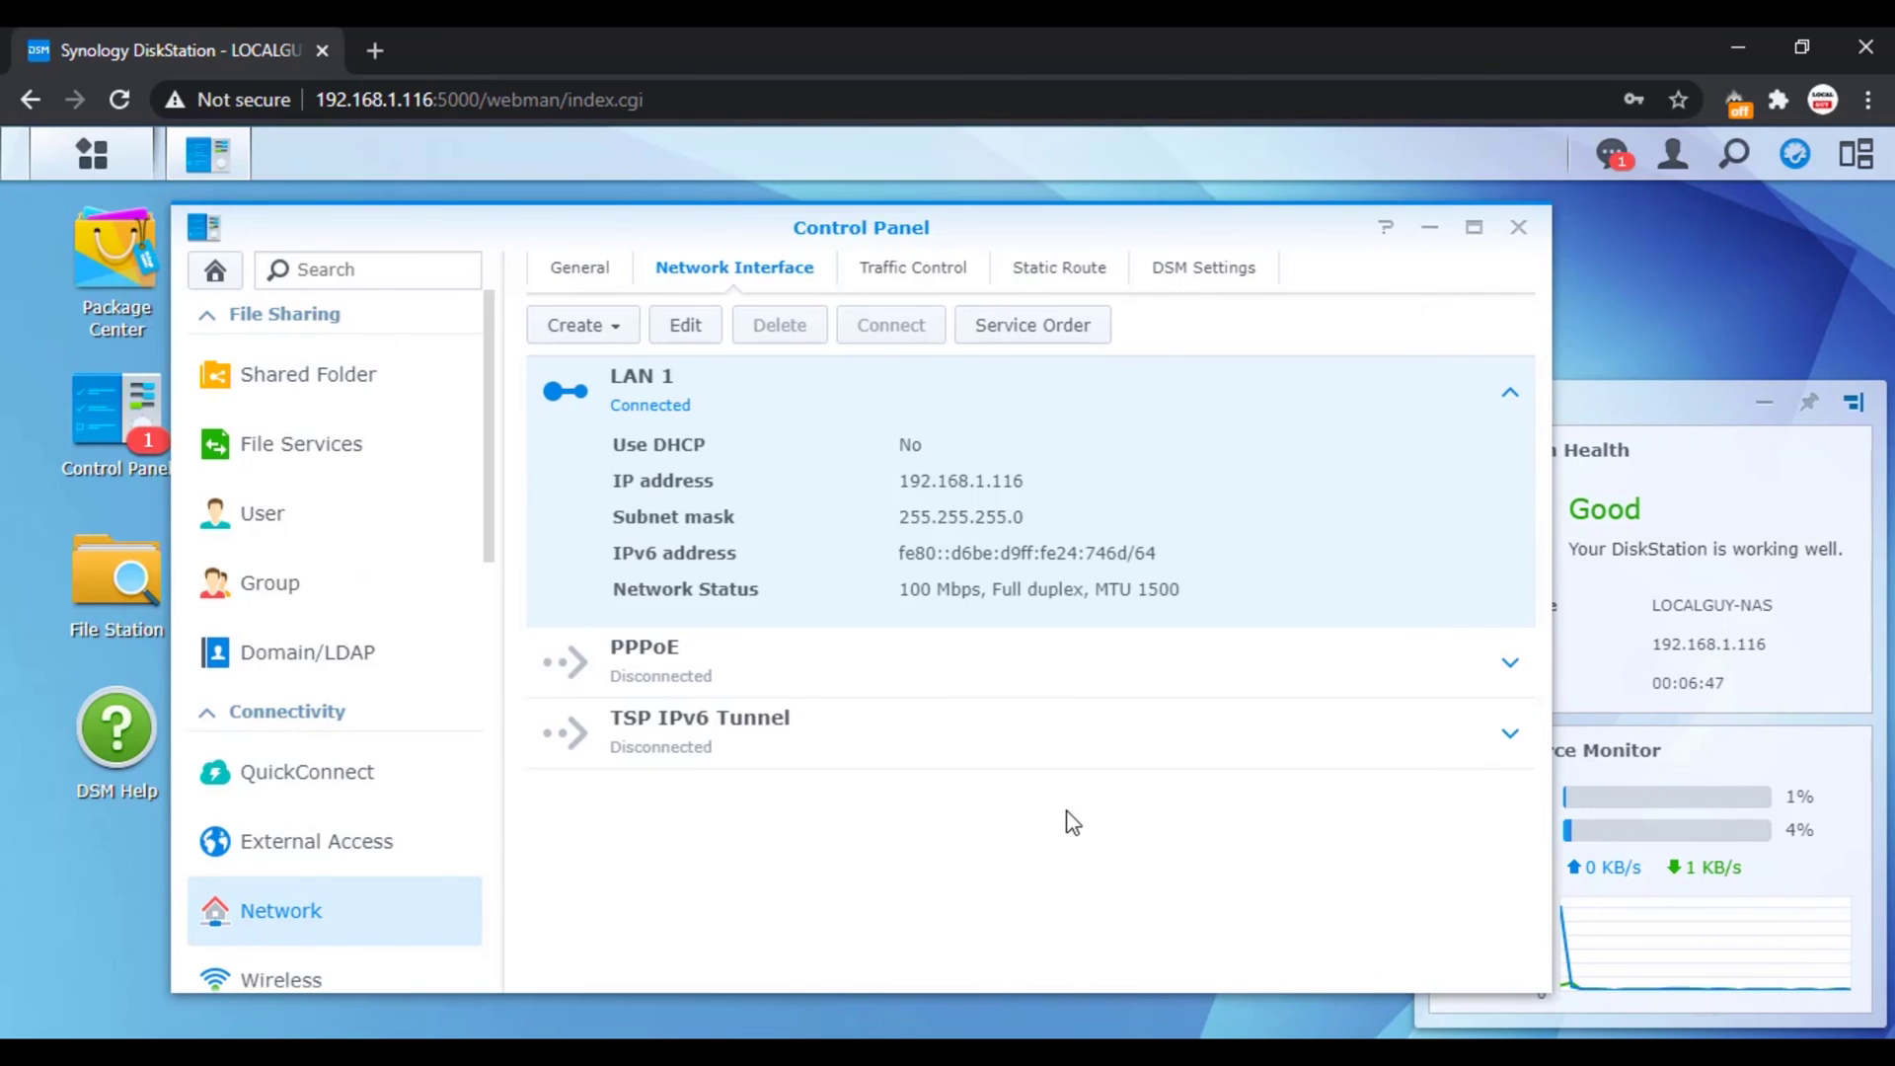
click(266, 393)
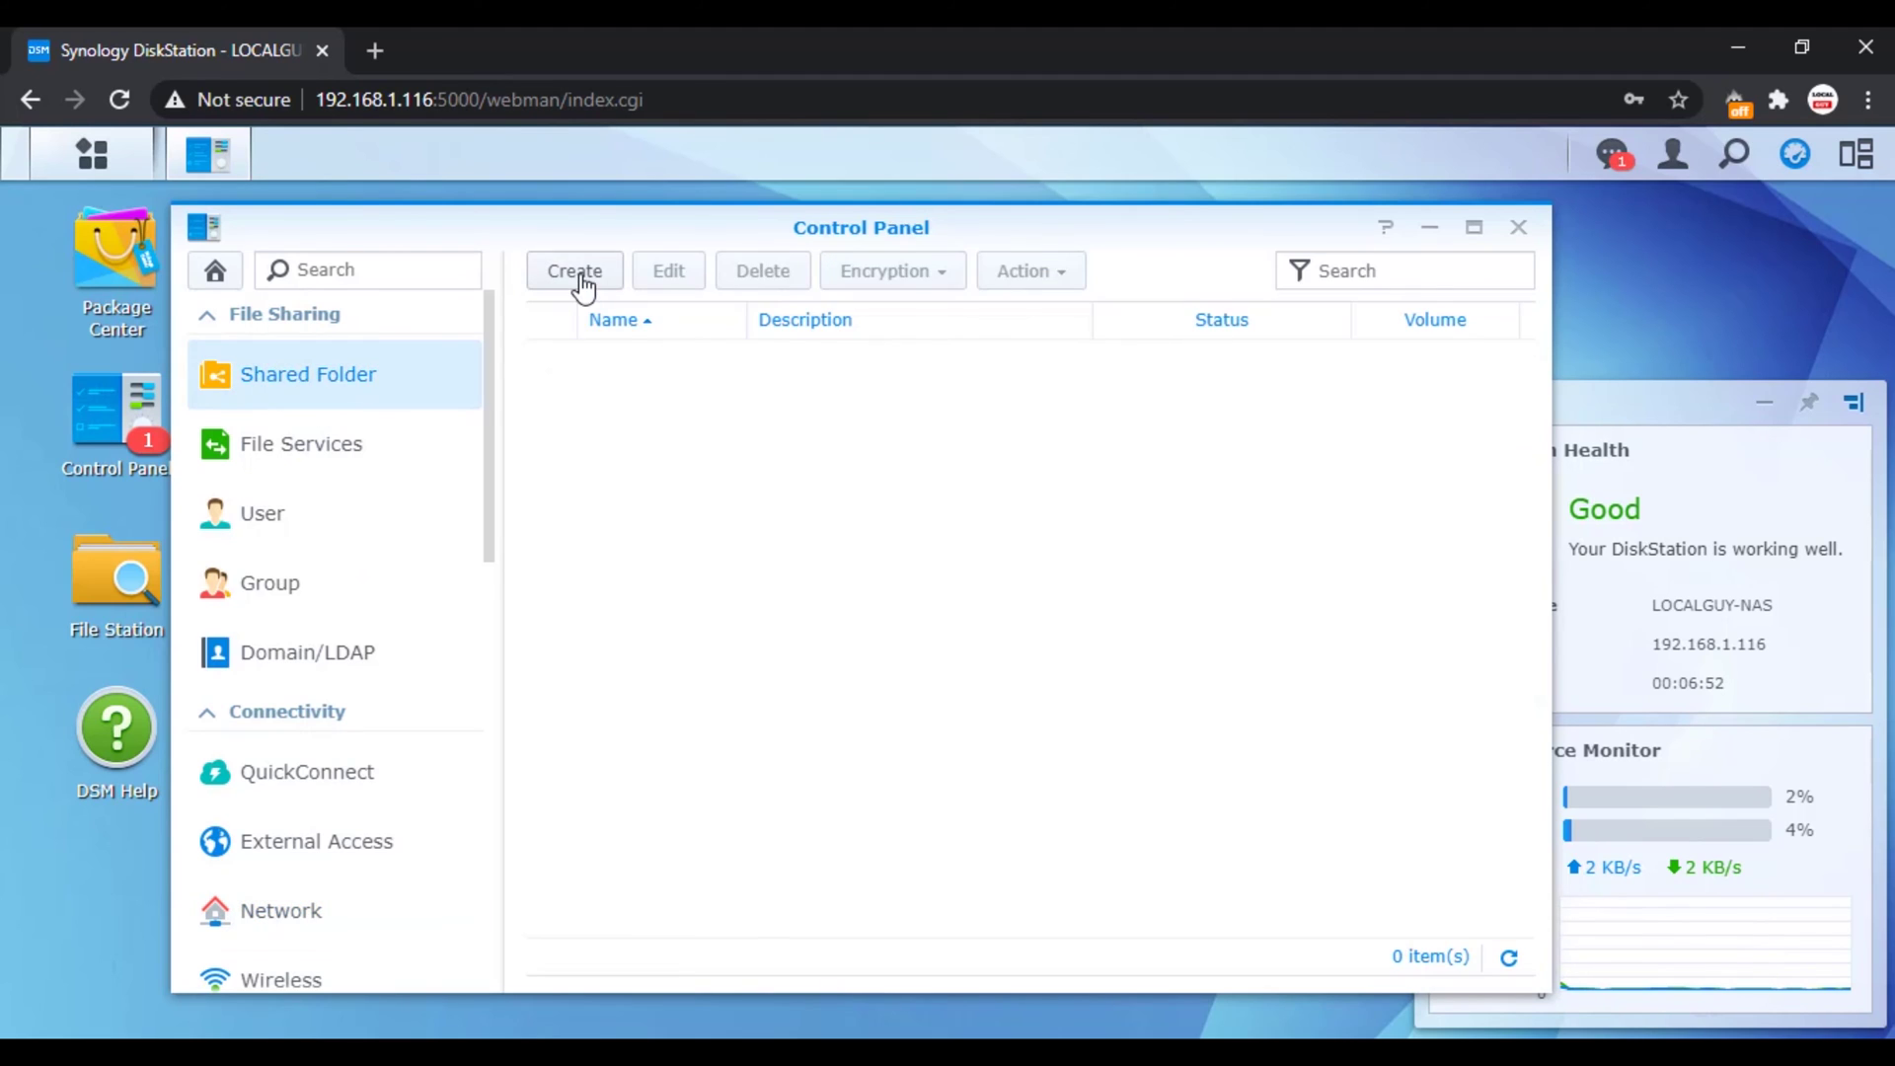
Step: Create shared folder LocalGuy, described 'my data', giving admin Read/Write access
click(581, 286)
click(611, 354)
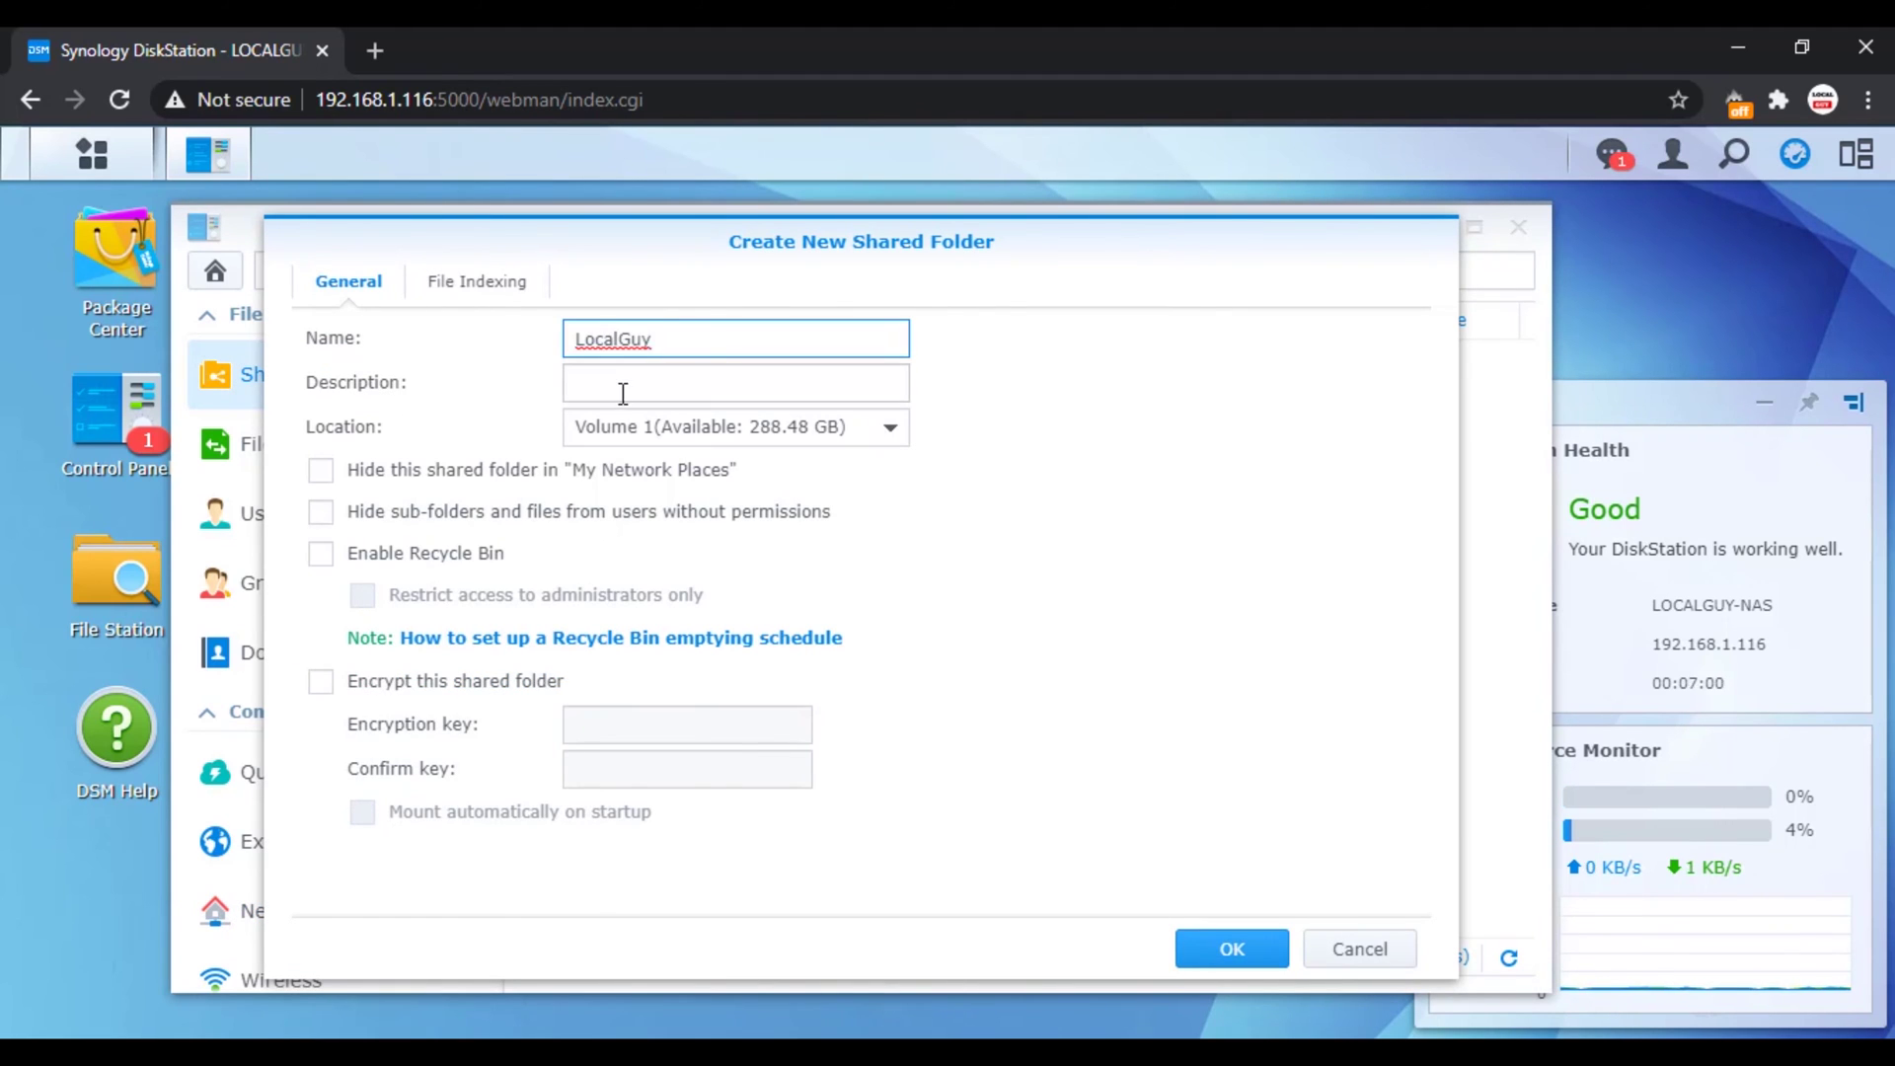
click(623, 392)
click(636, 446)
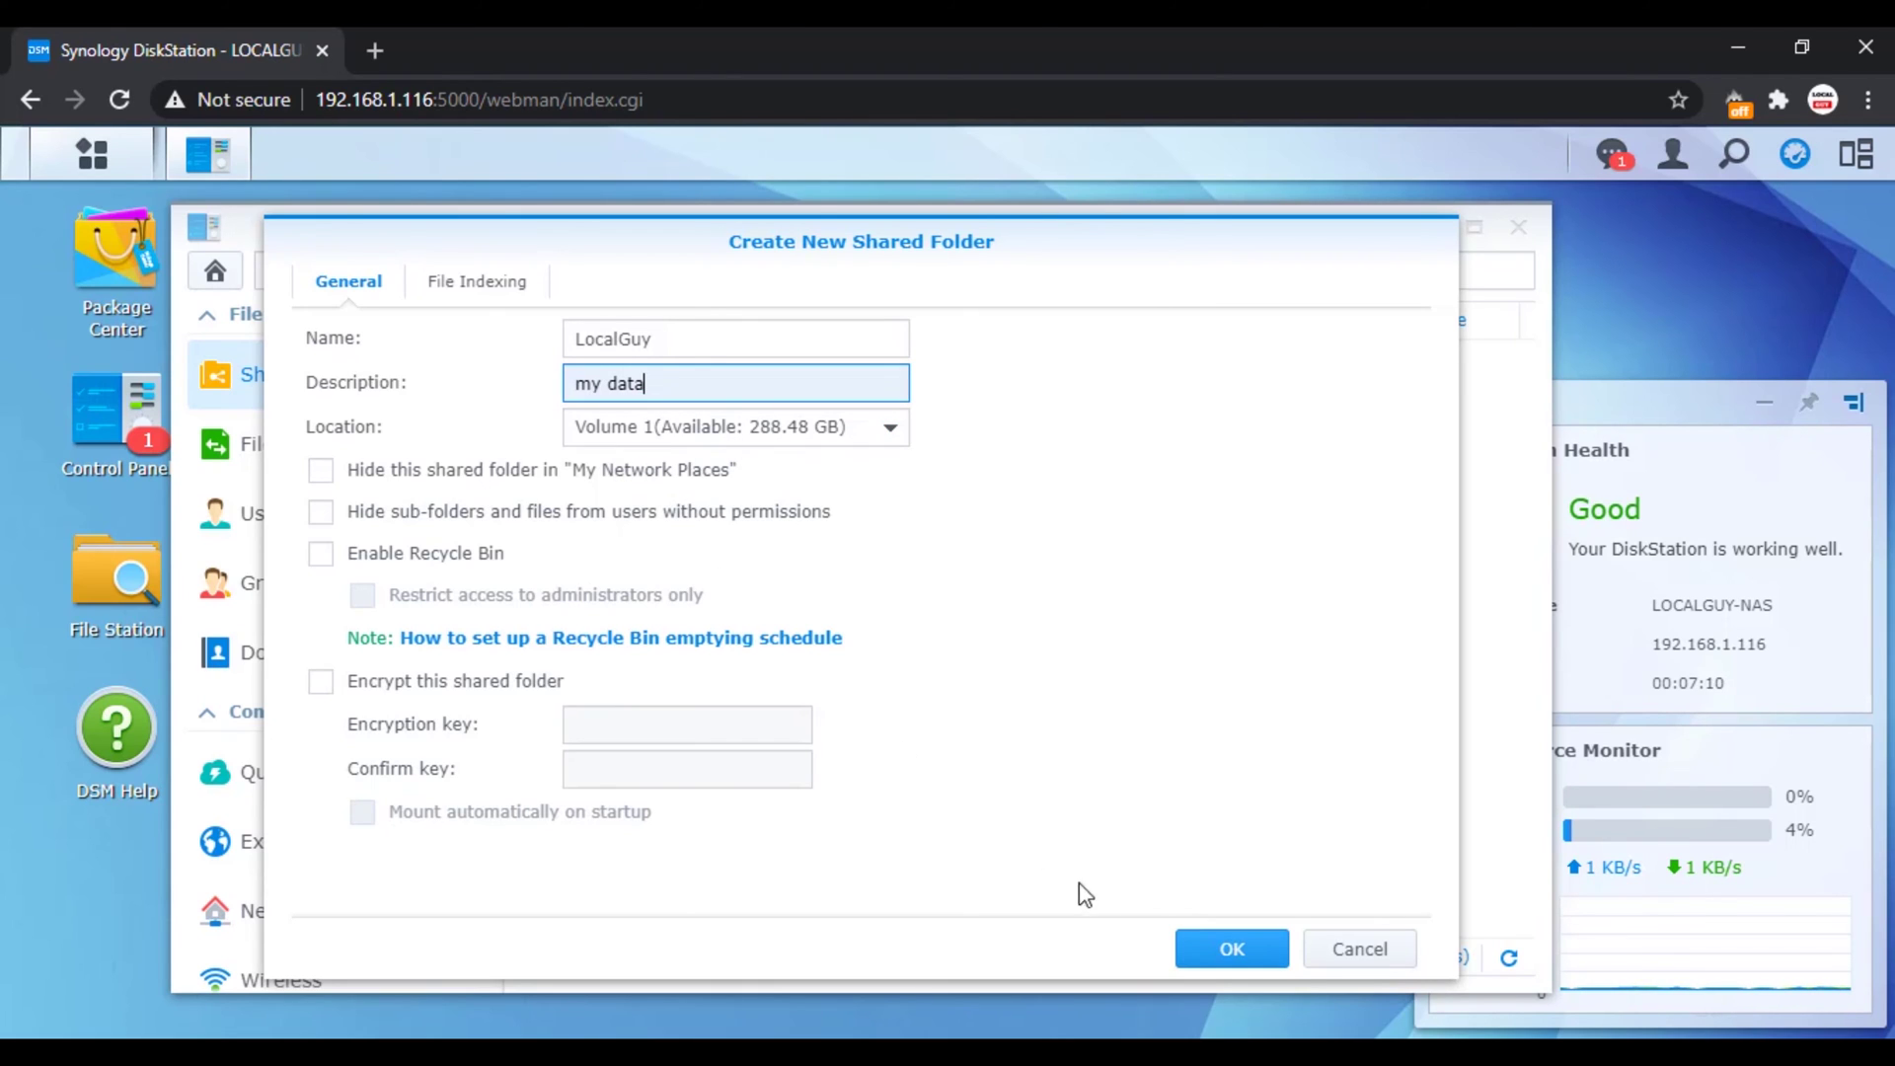
click(1214, 952)
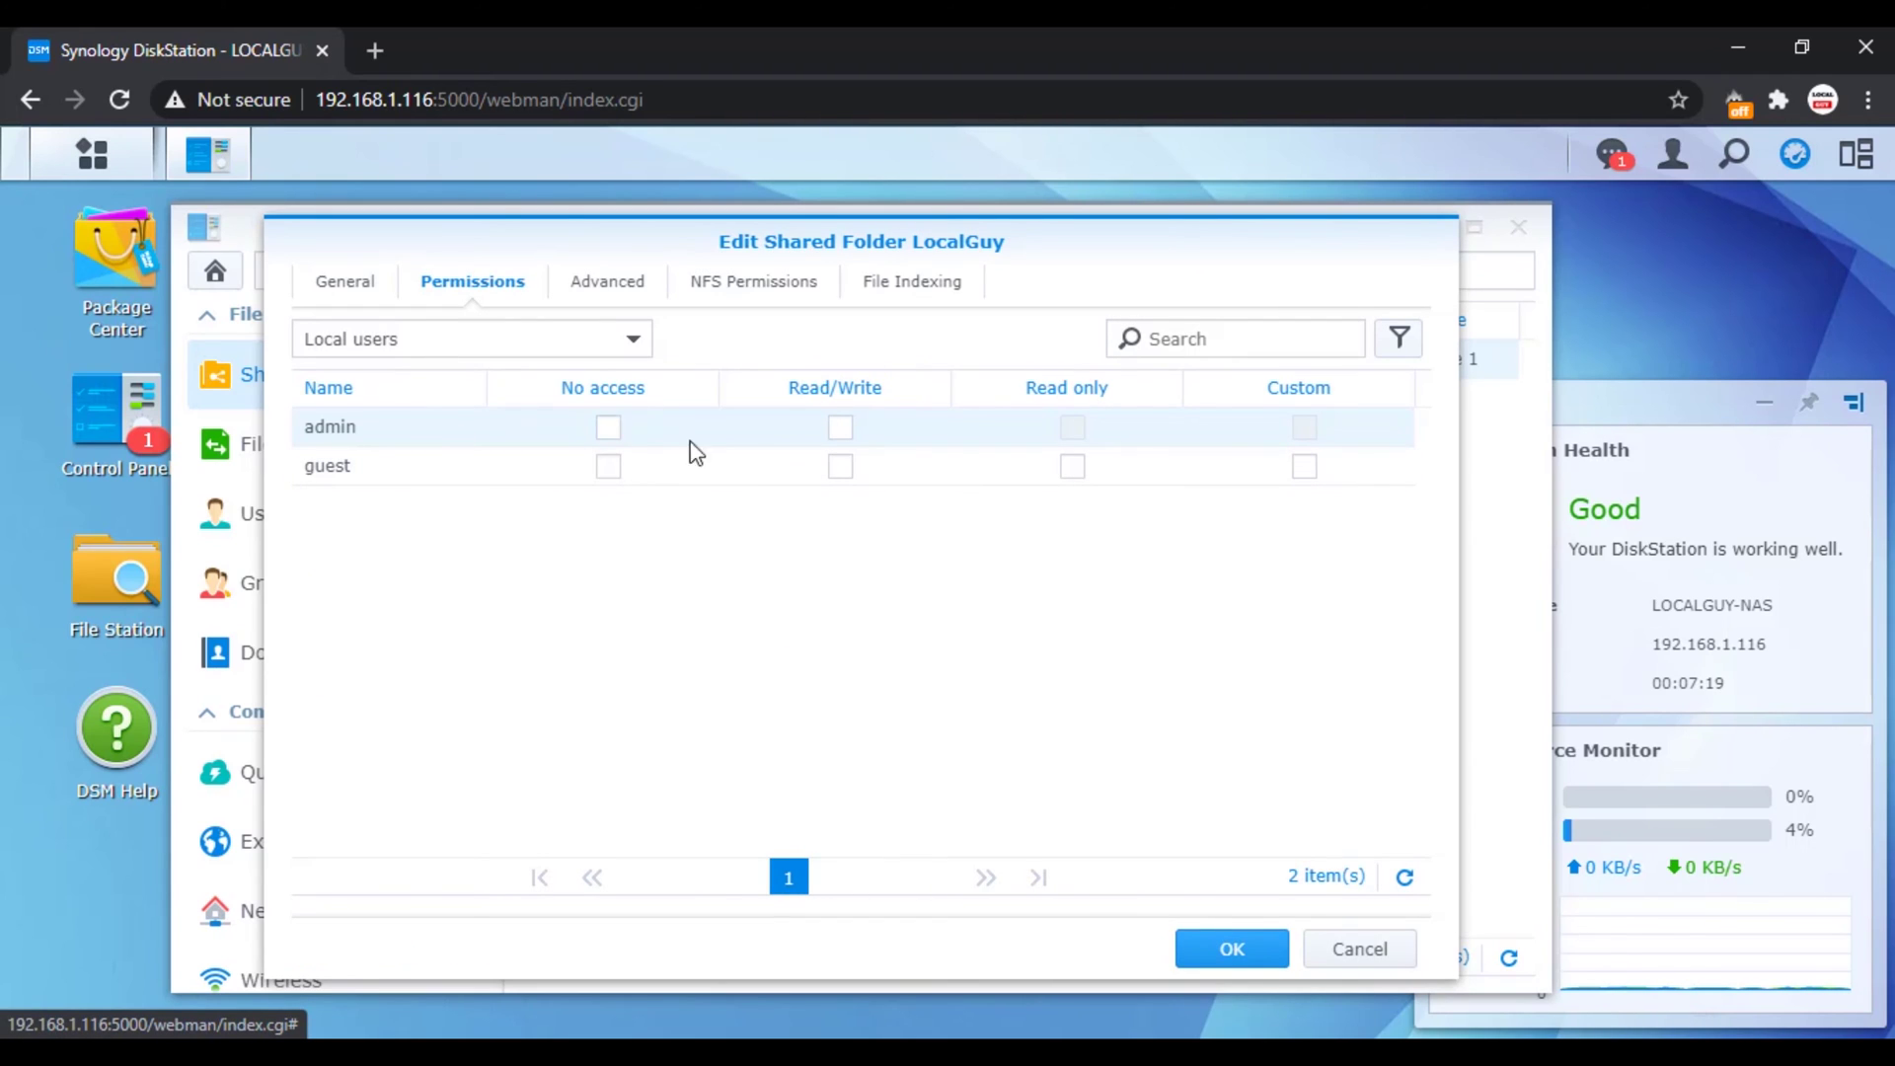
click(841, 432)
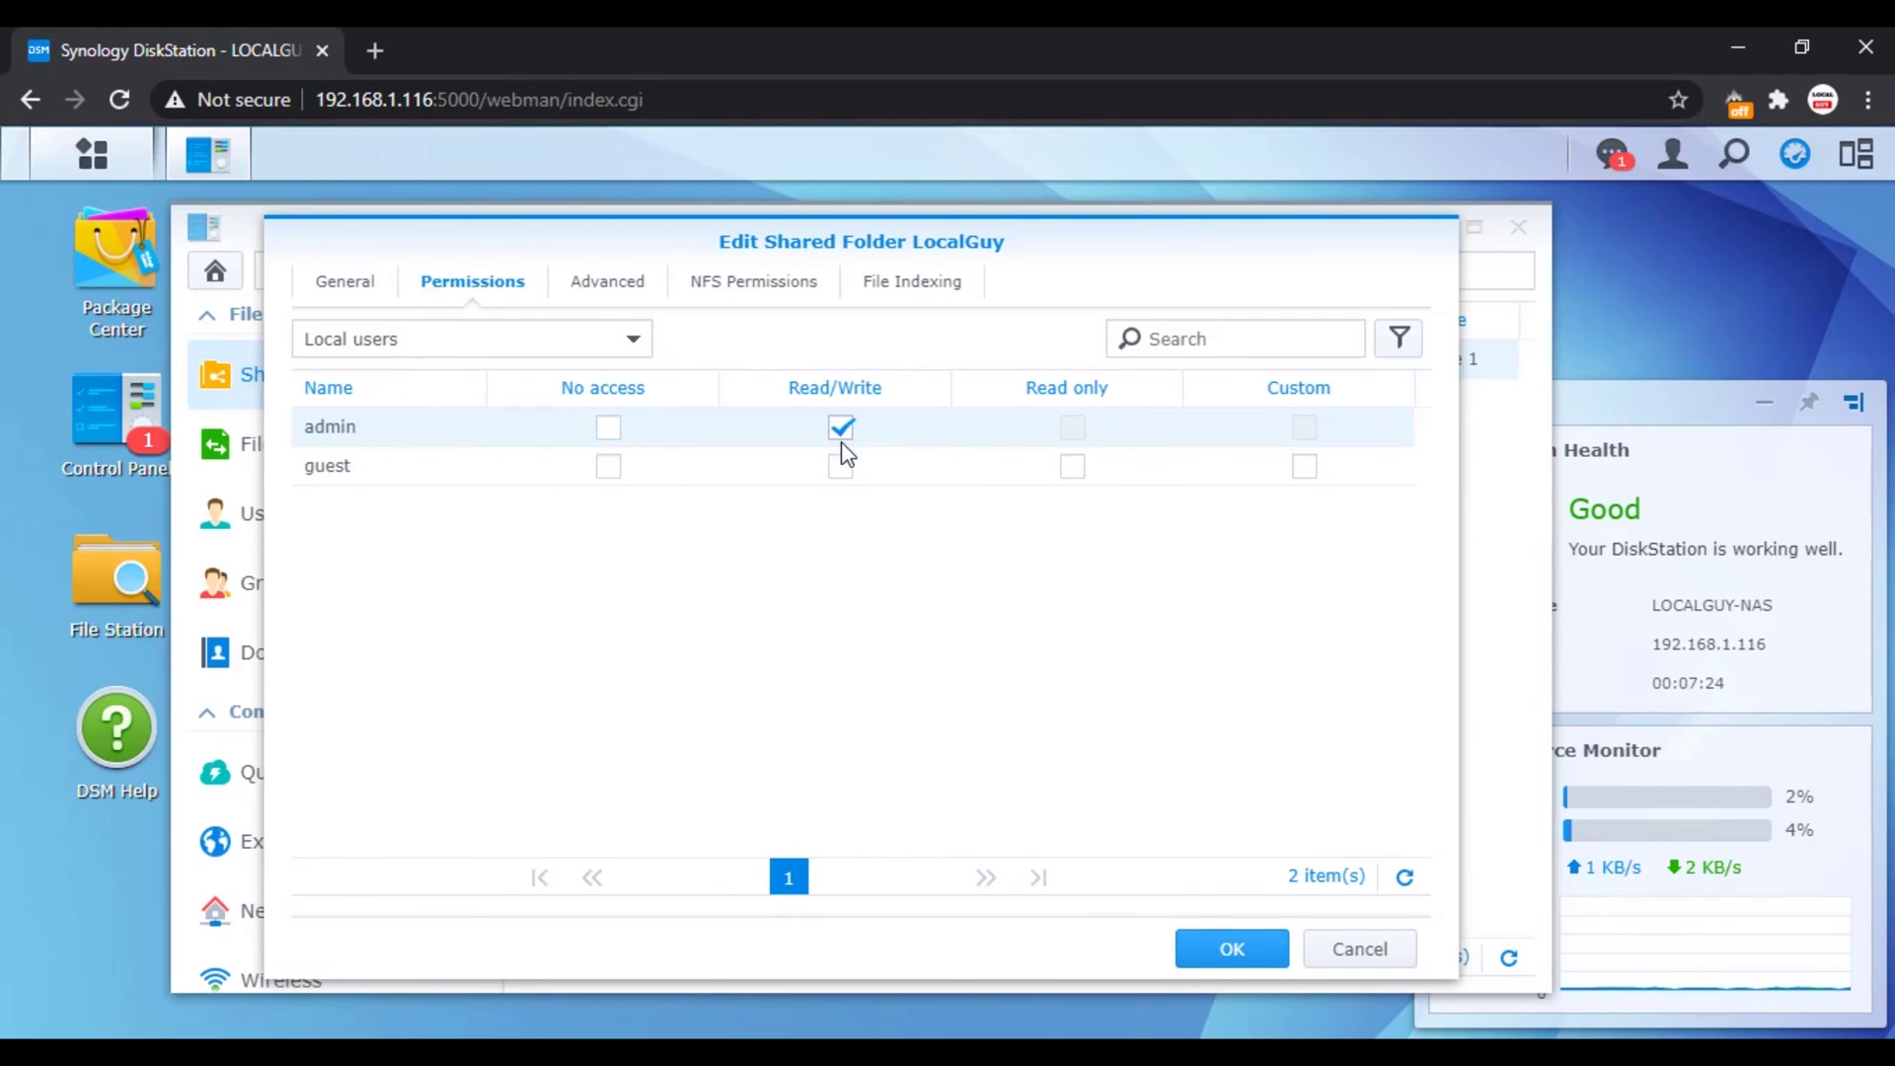
click(1218, 958)
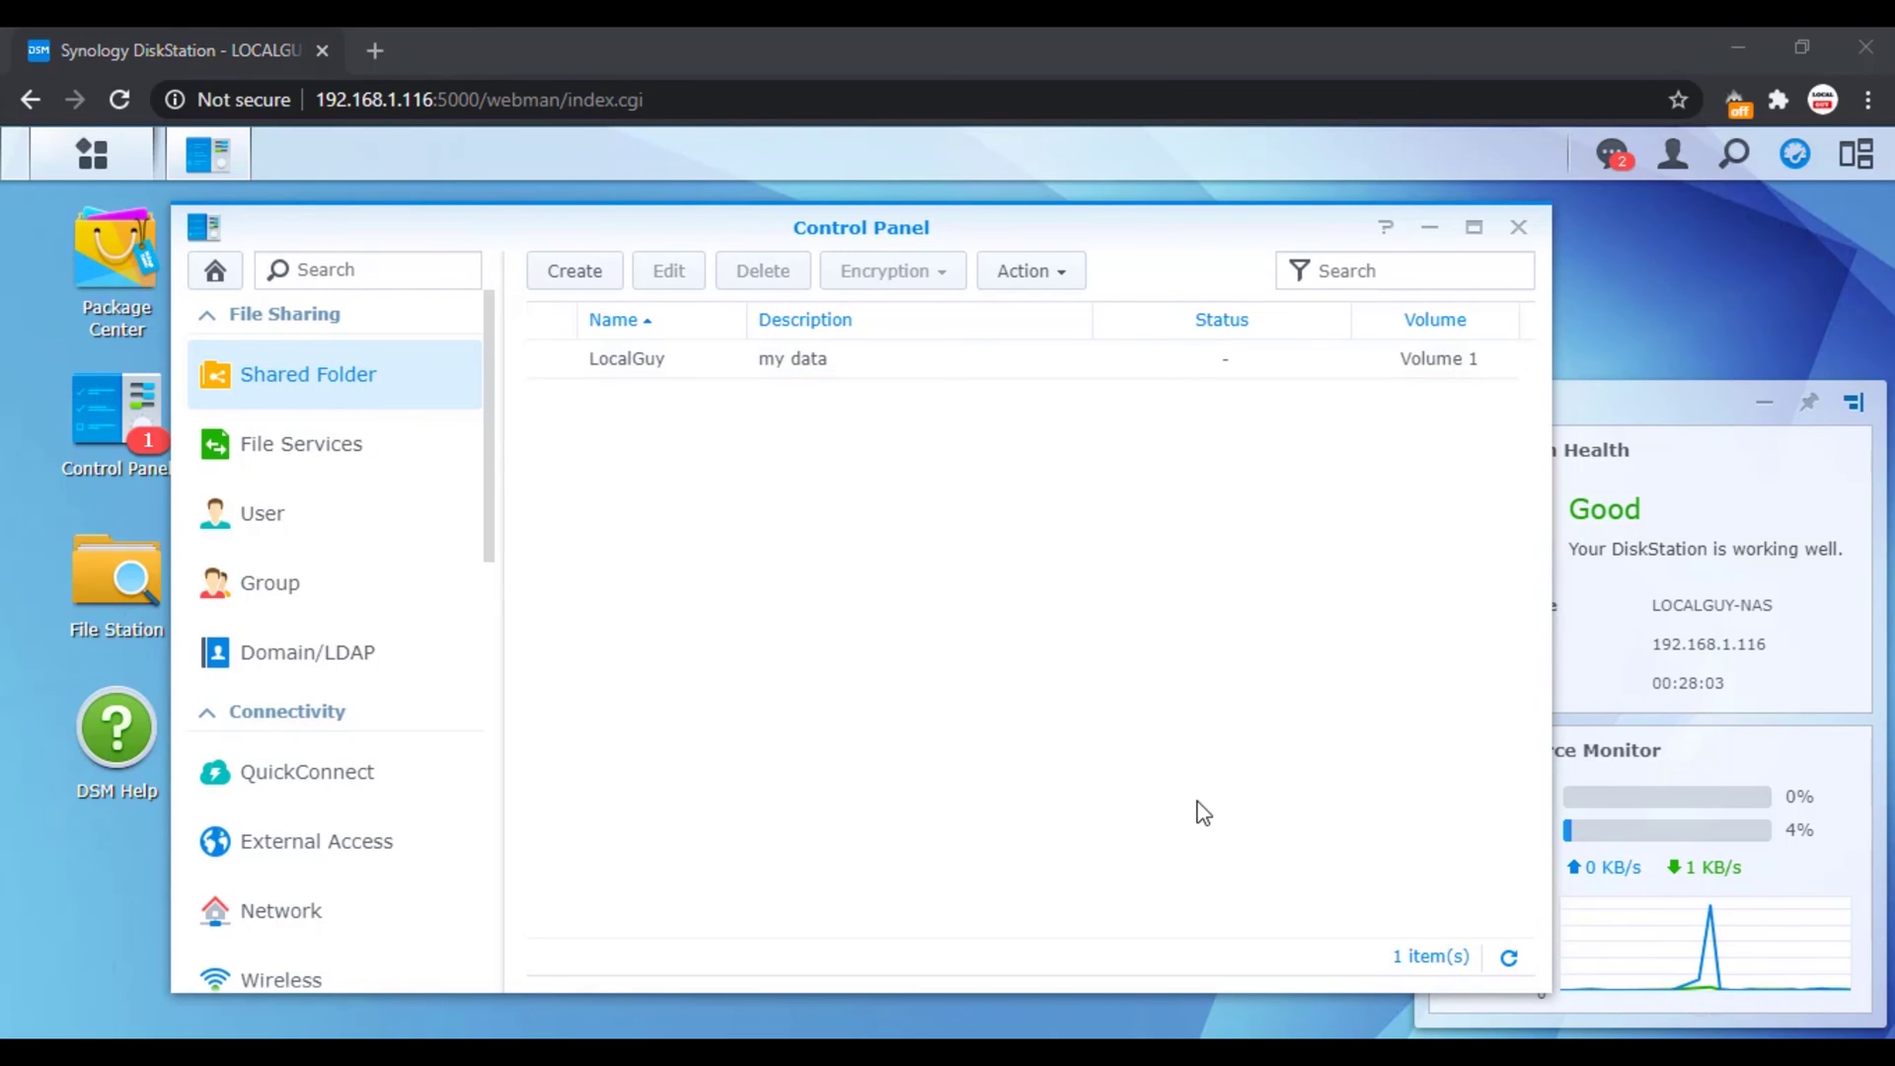
key(super+r)
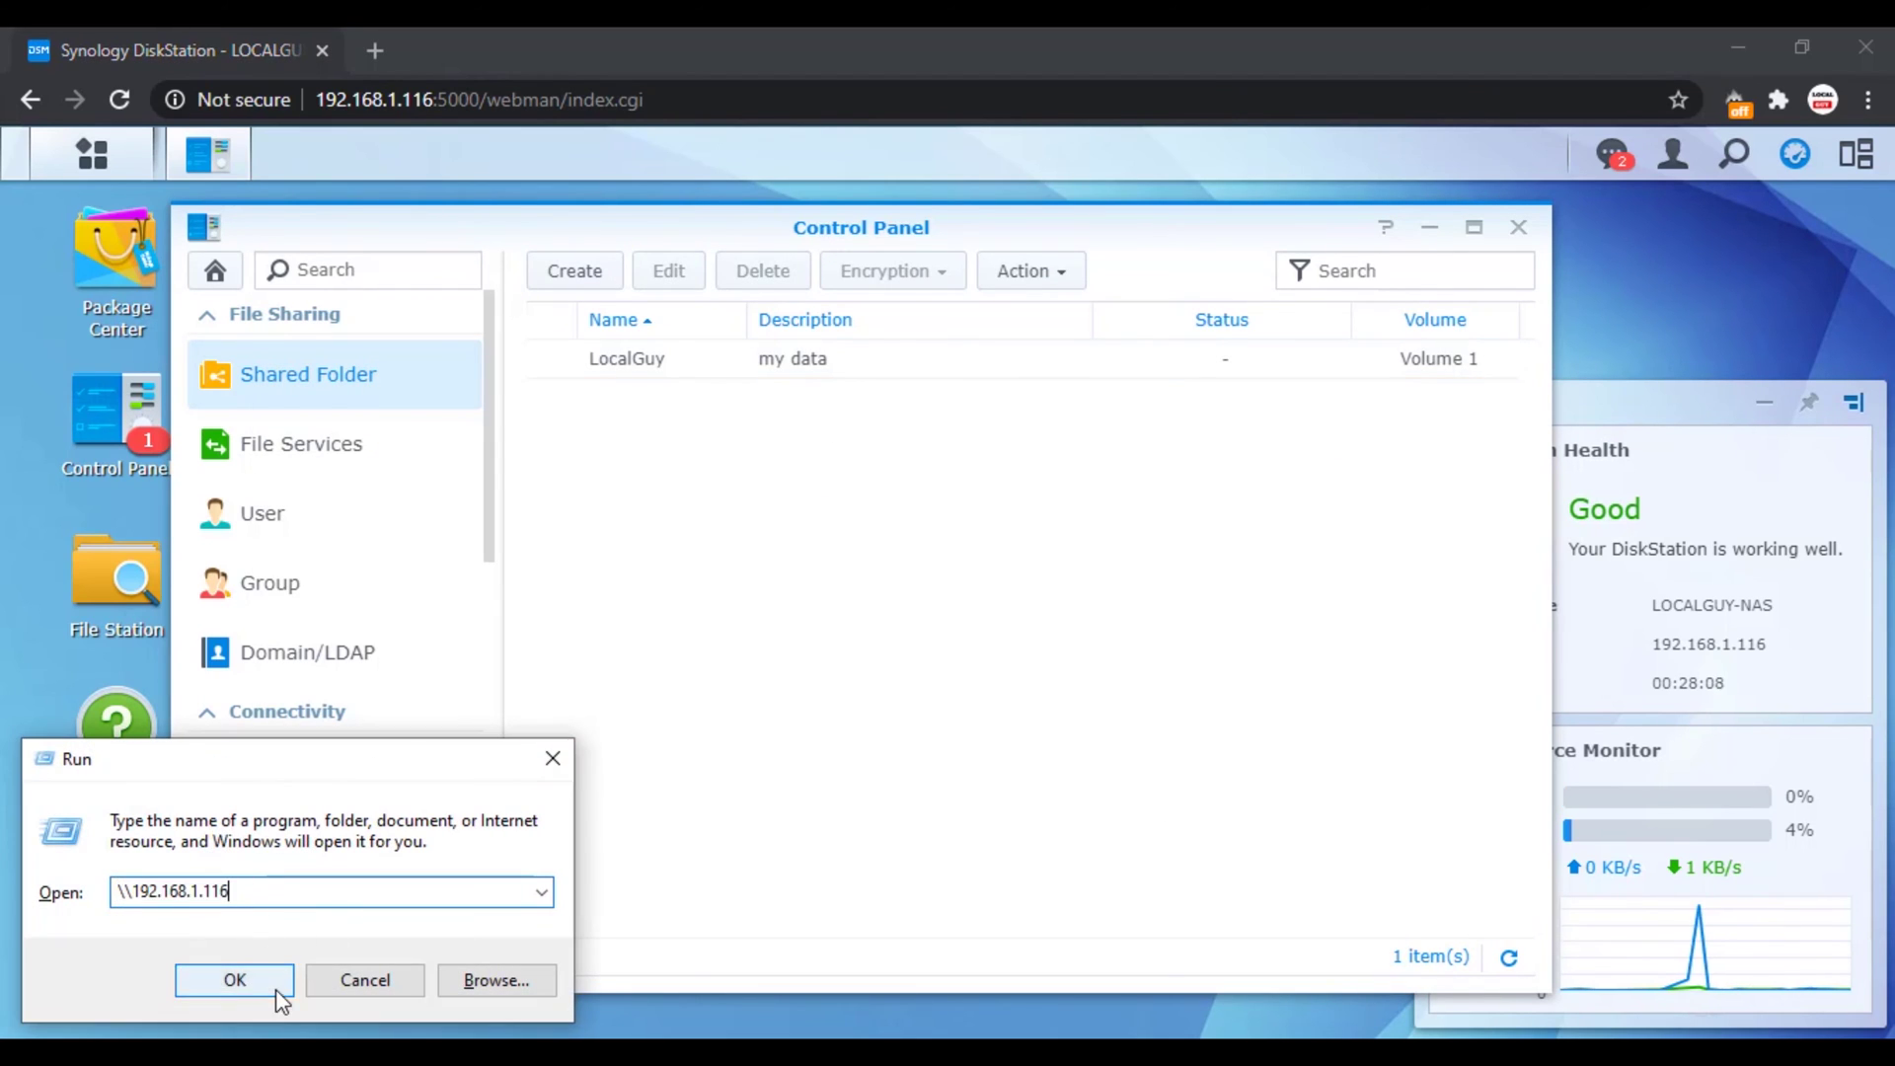
Step: Open the \\192.168.1.116 share and sign in as admin
click(276, 991)
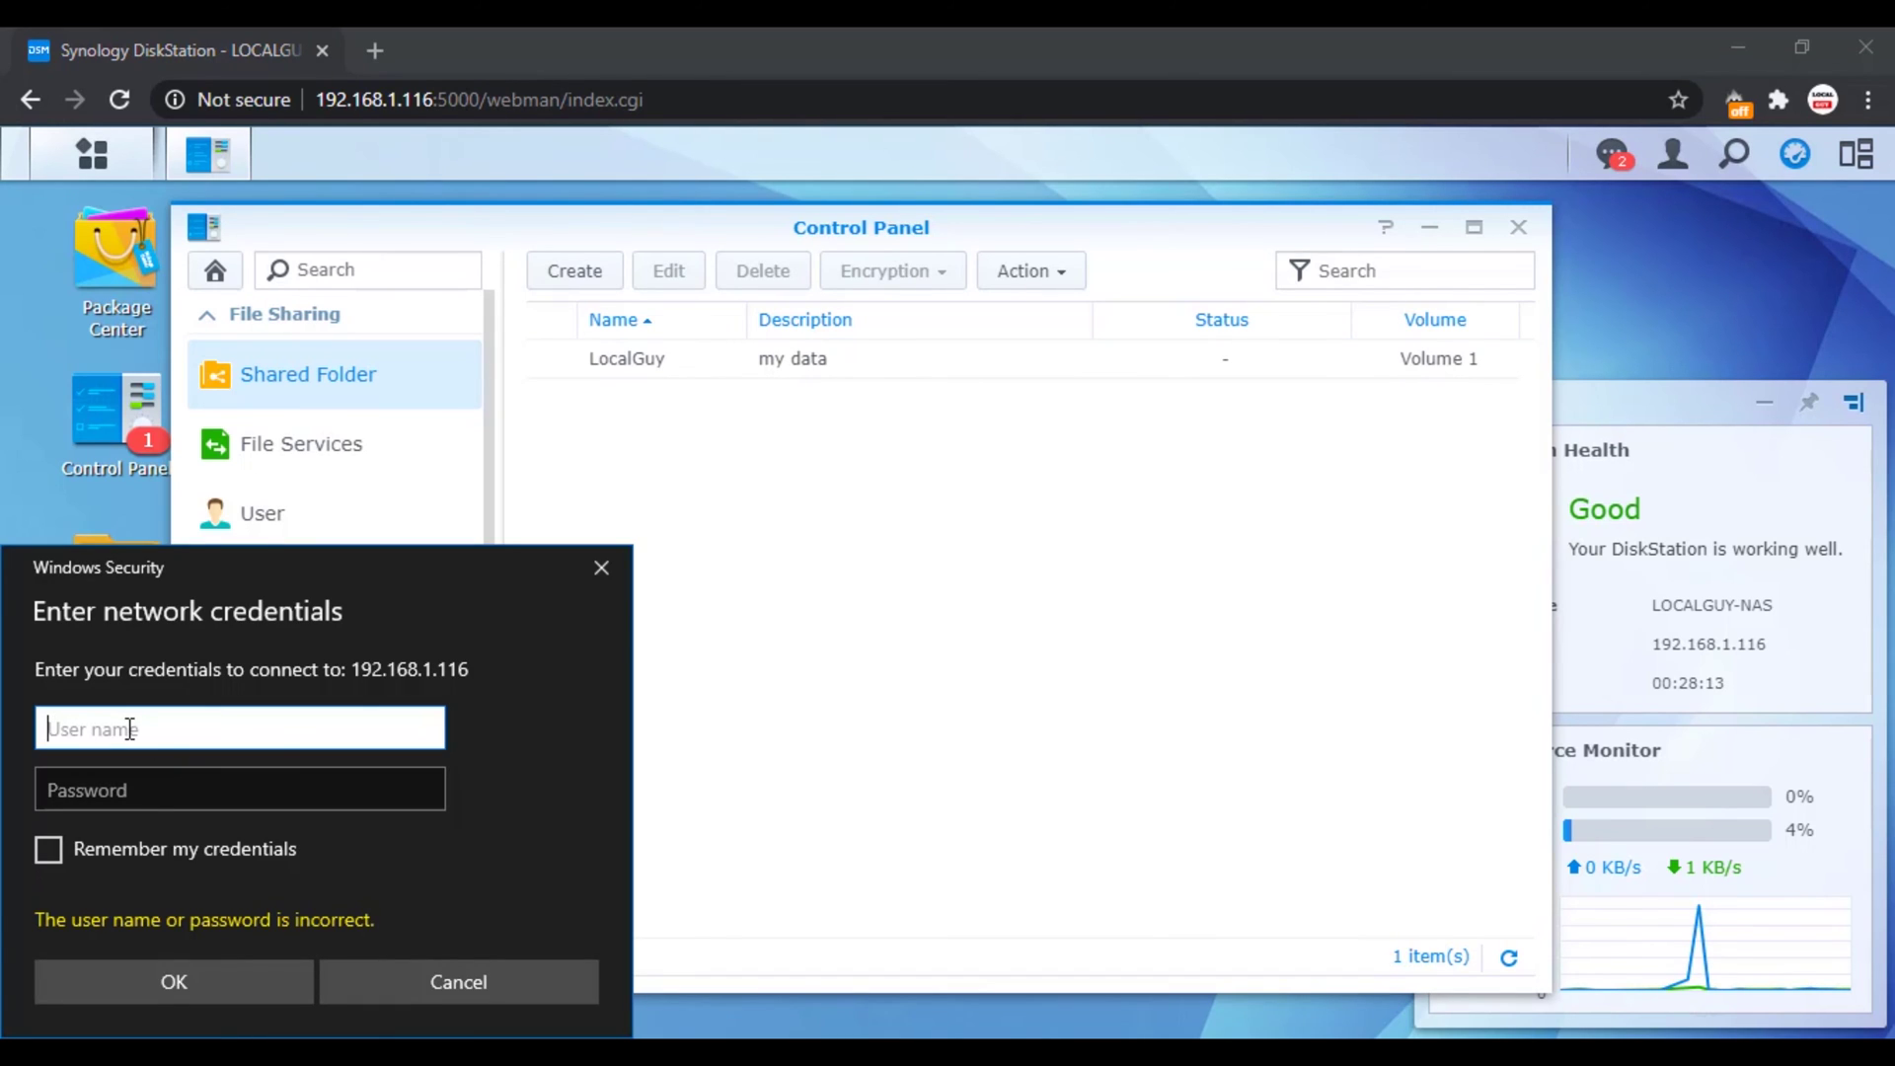
drag(294, 590, 510, 378)
text(admin)
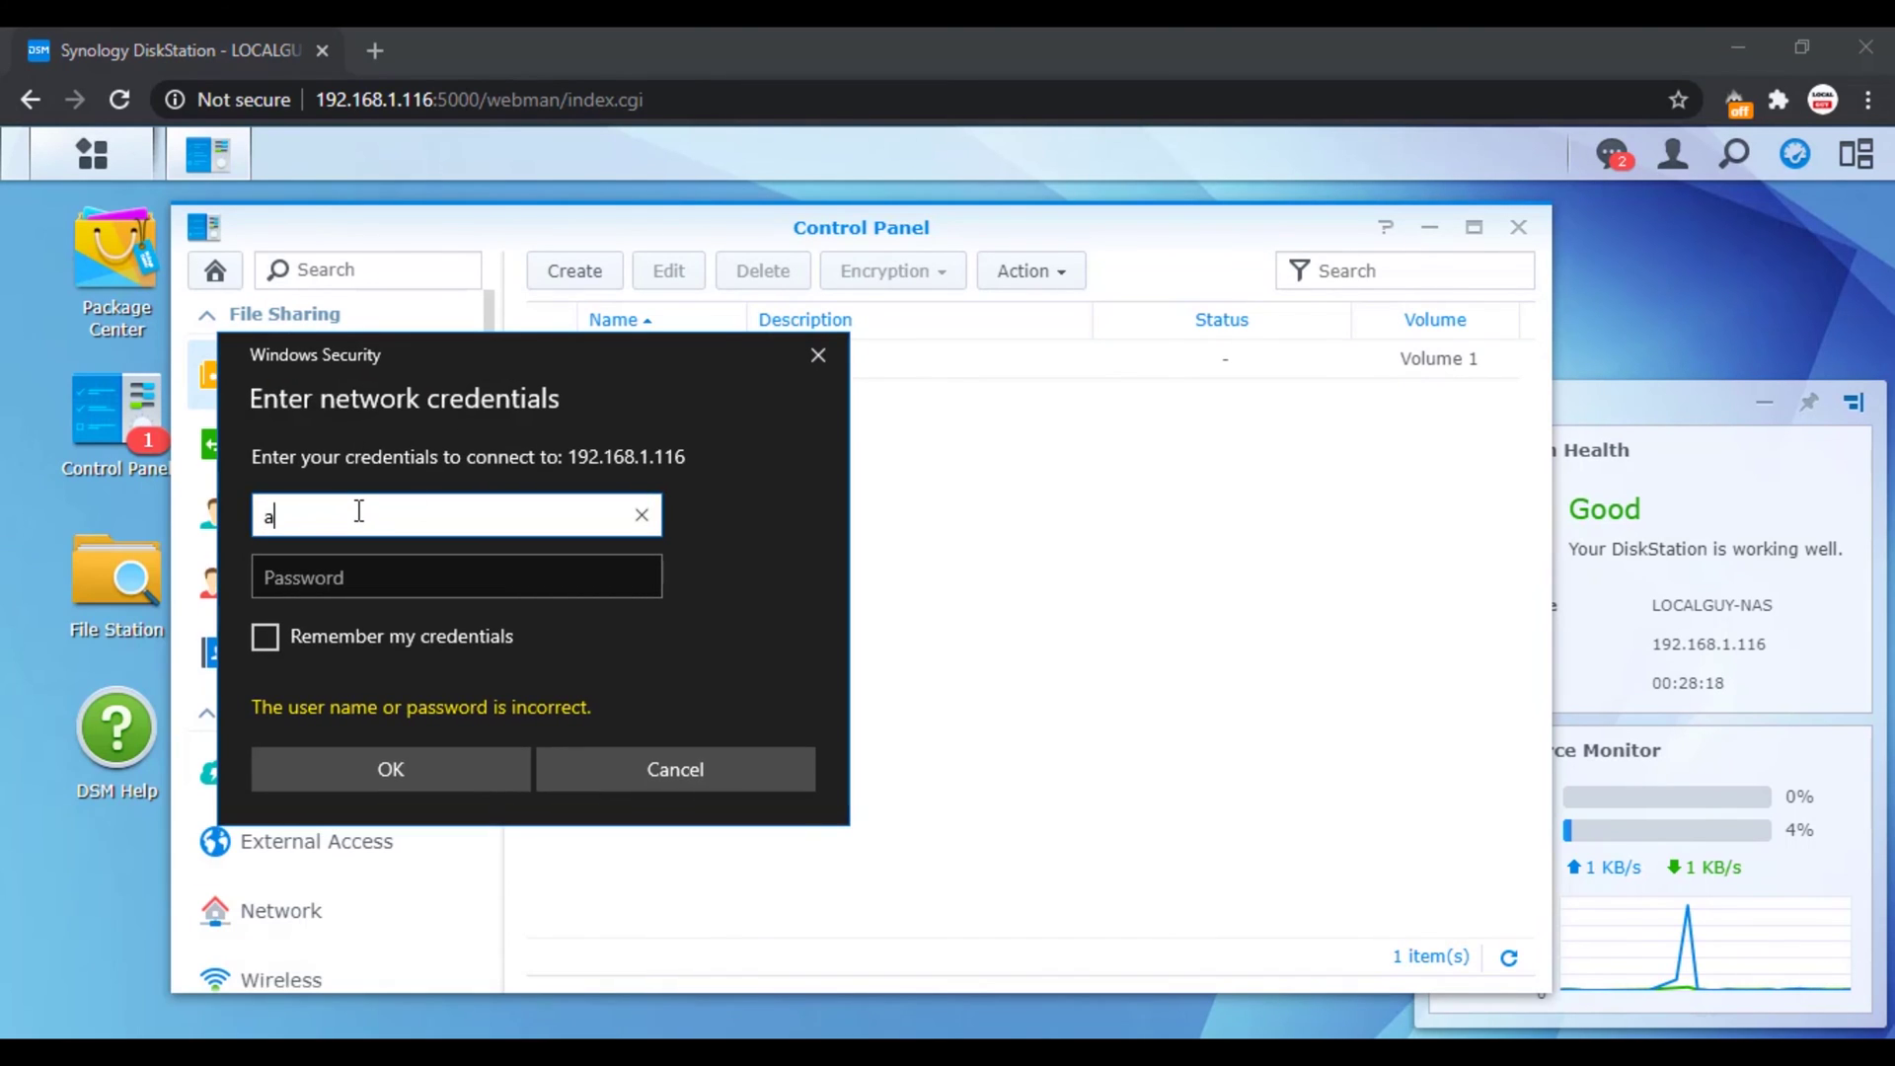
key(Tab)
text(********)
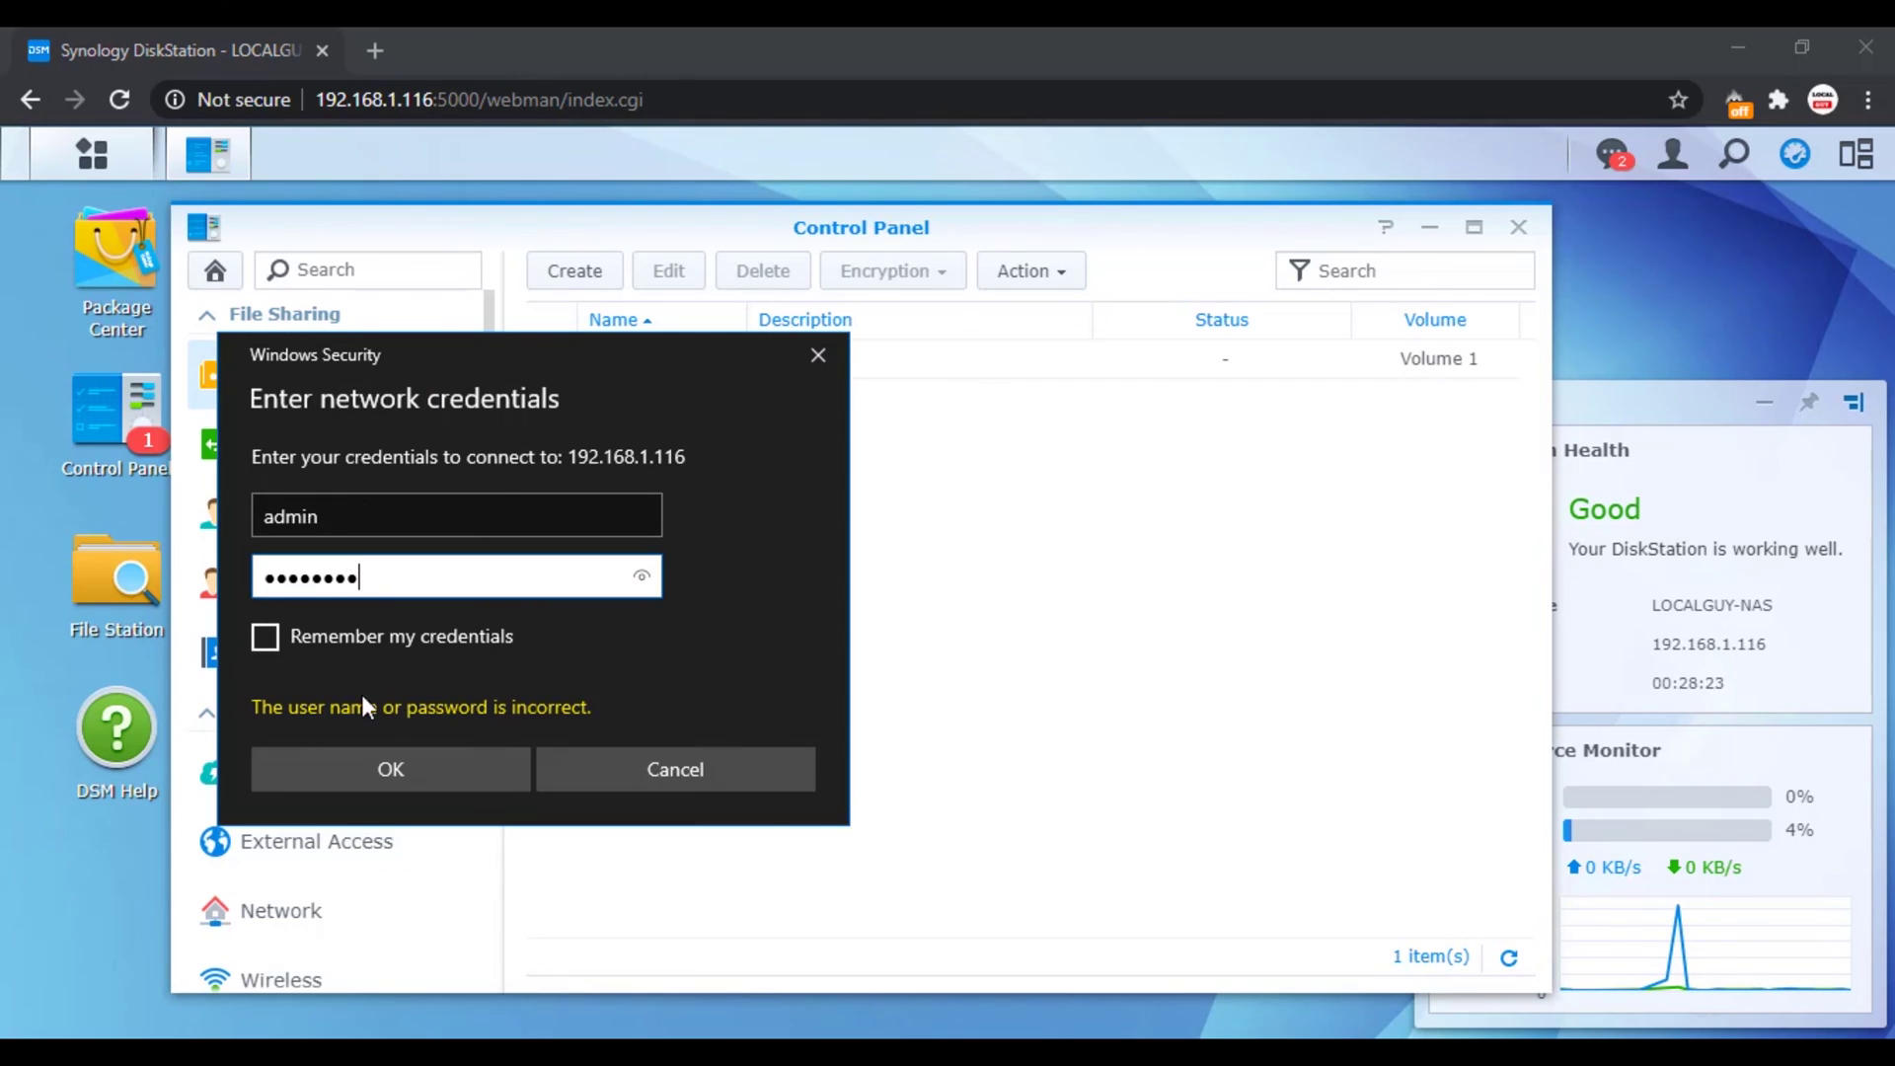
click(363, 772)
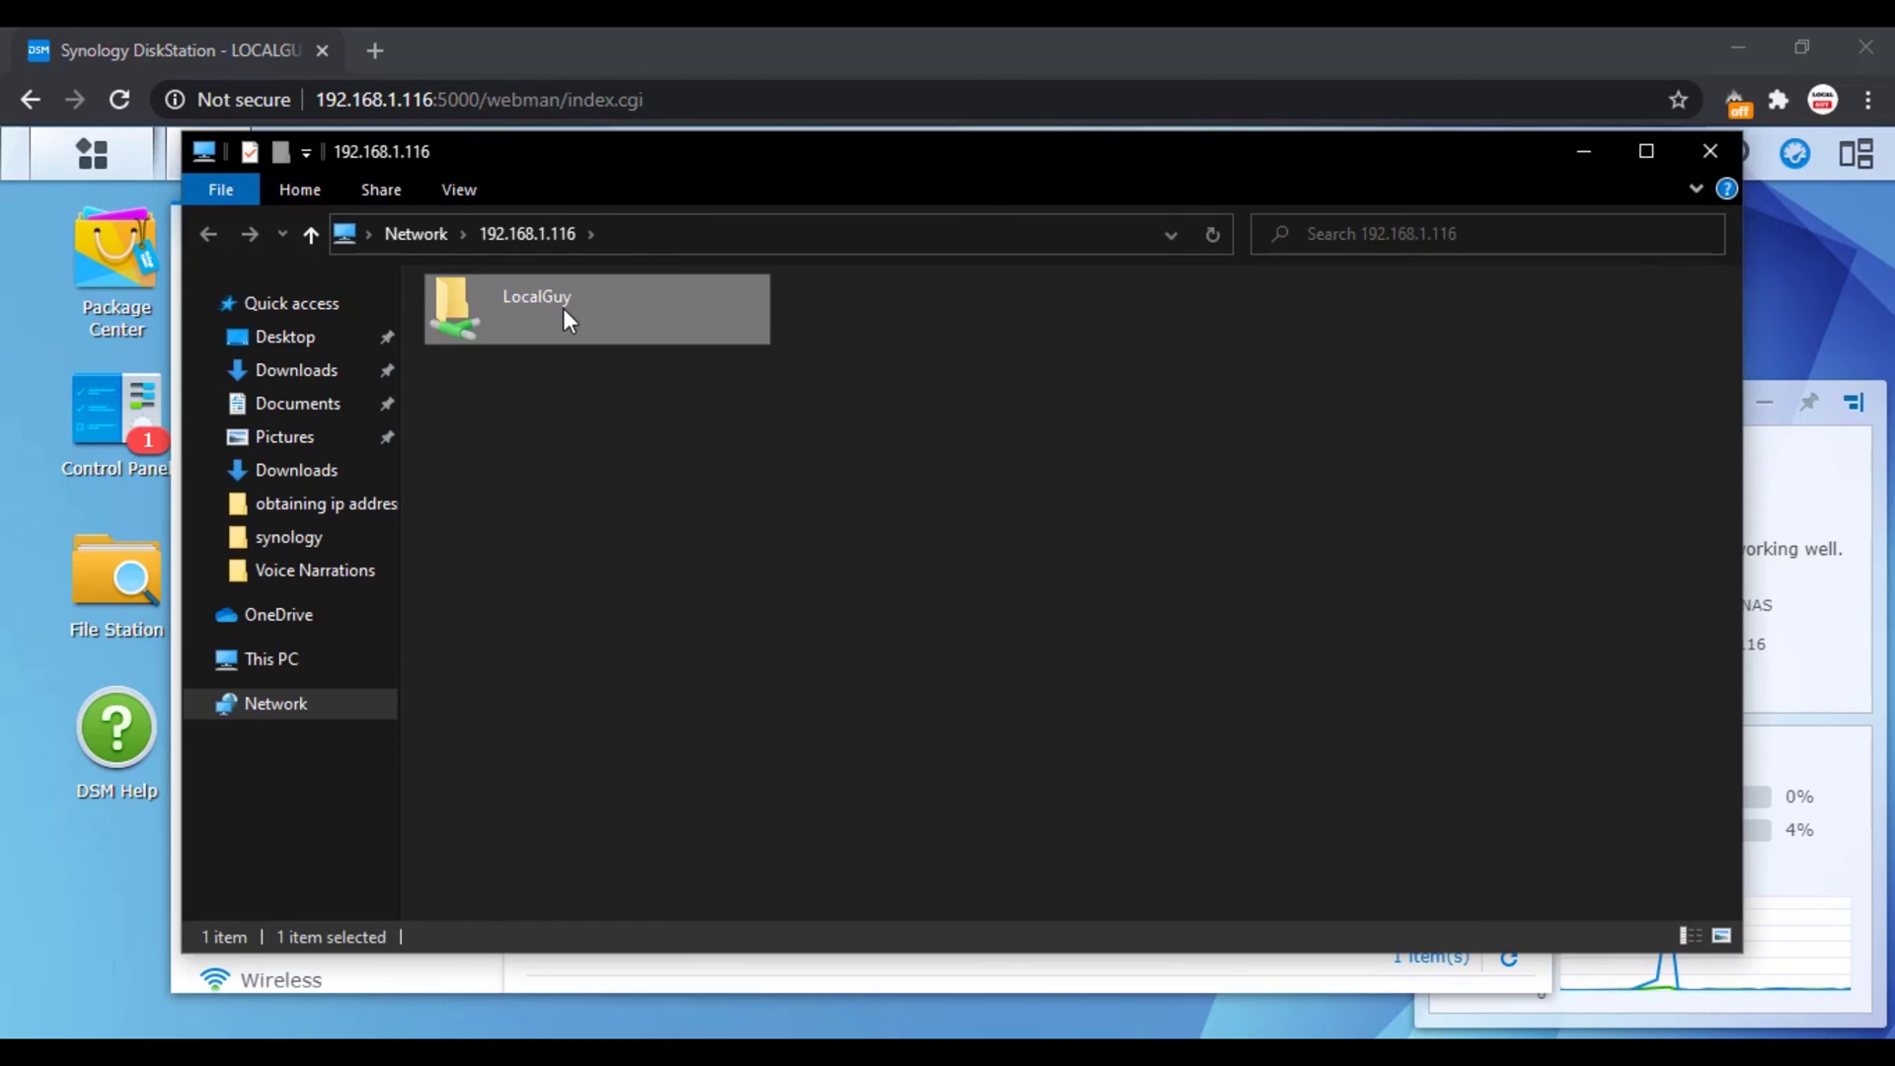
Step: In LocalGuy, create folder 'data 1' containing text file 'test'
double_click(560, 306)
right_click(589, 446)
mouse_move(773, 702)
click(956, 317)
text(d)
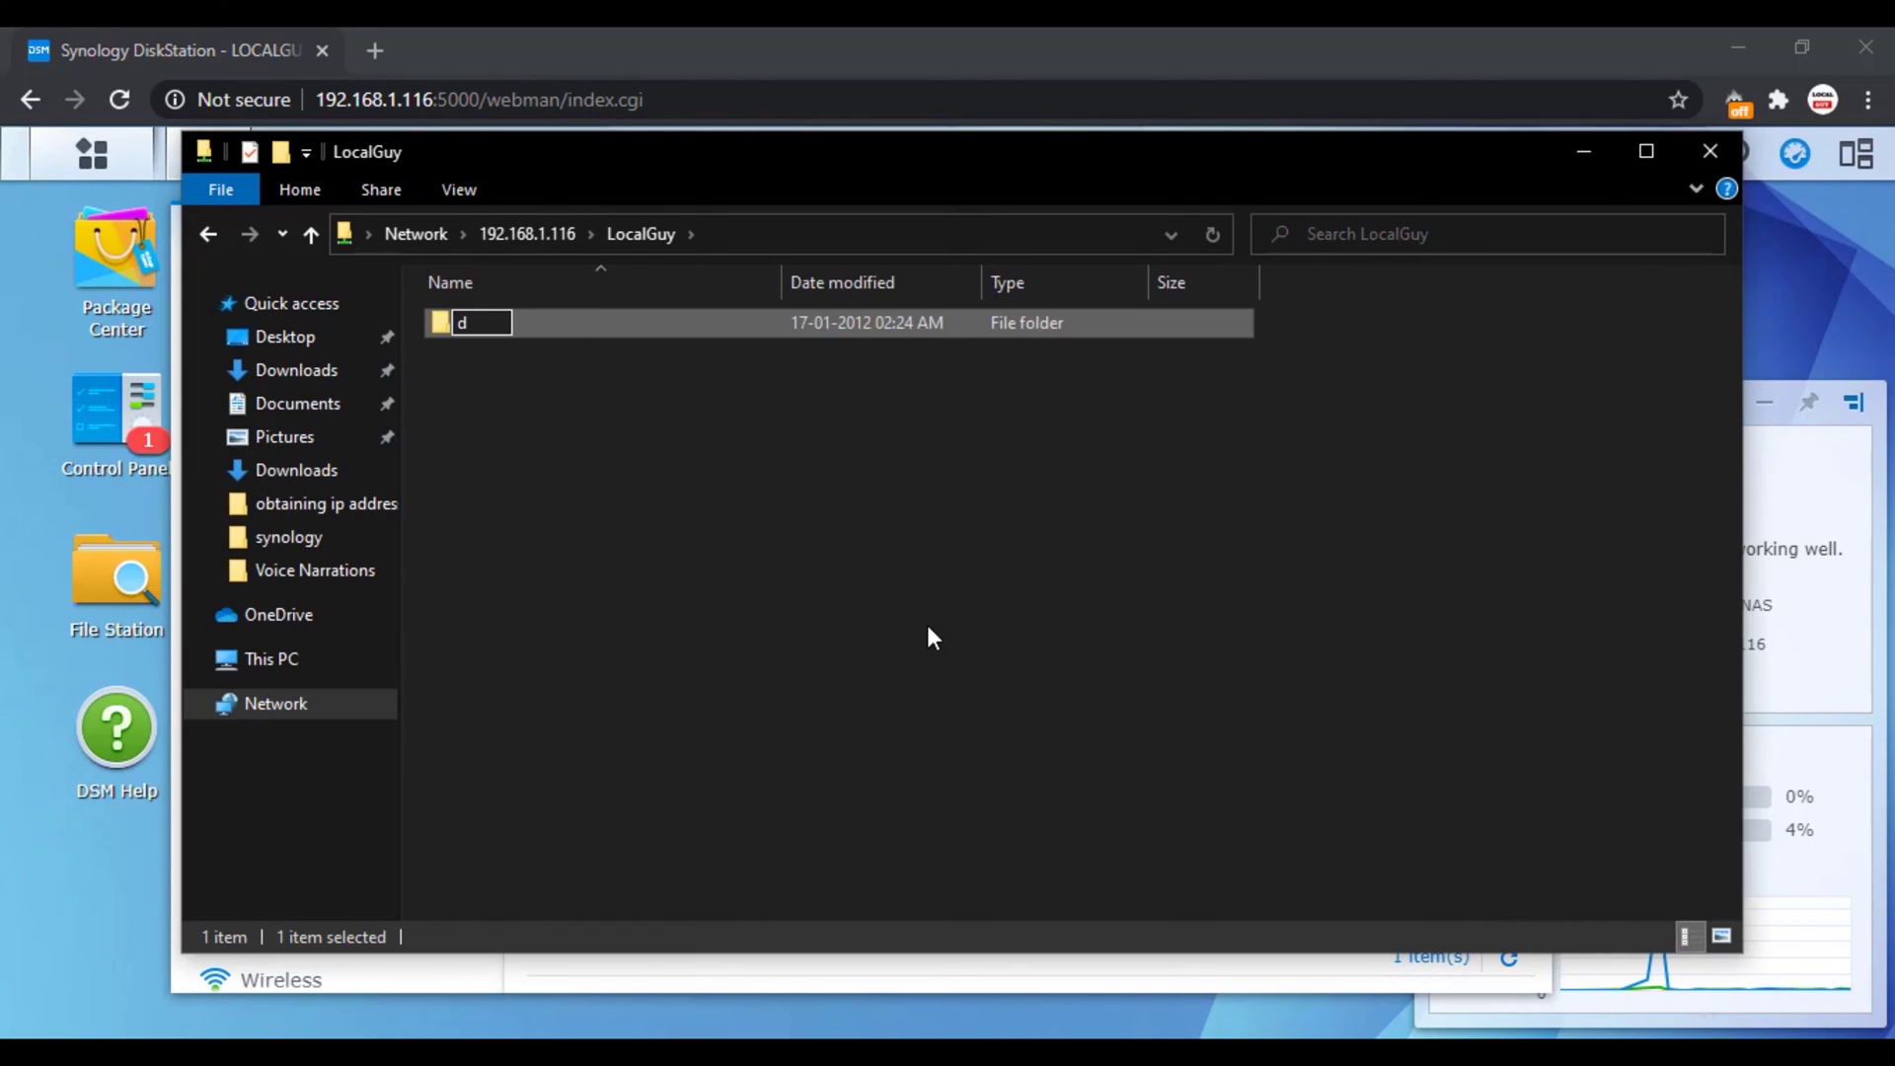
text(ata 1)
key(Return)
double_click(493, 324)
right_click(530, 396)
mouse_move(597, 685)
click(948, 1003)
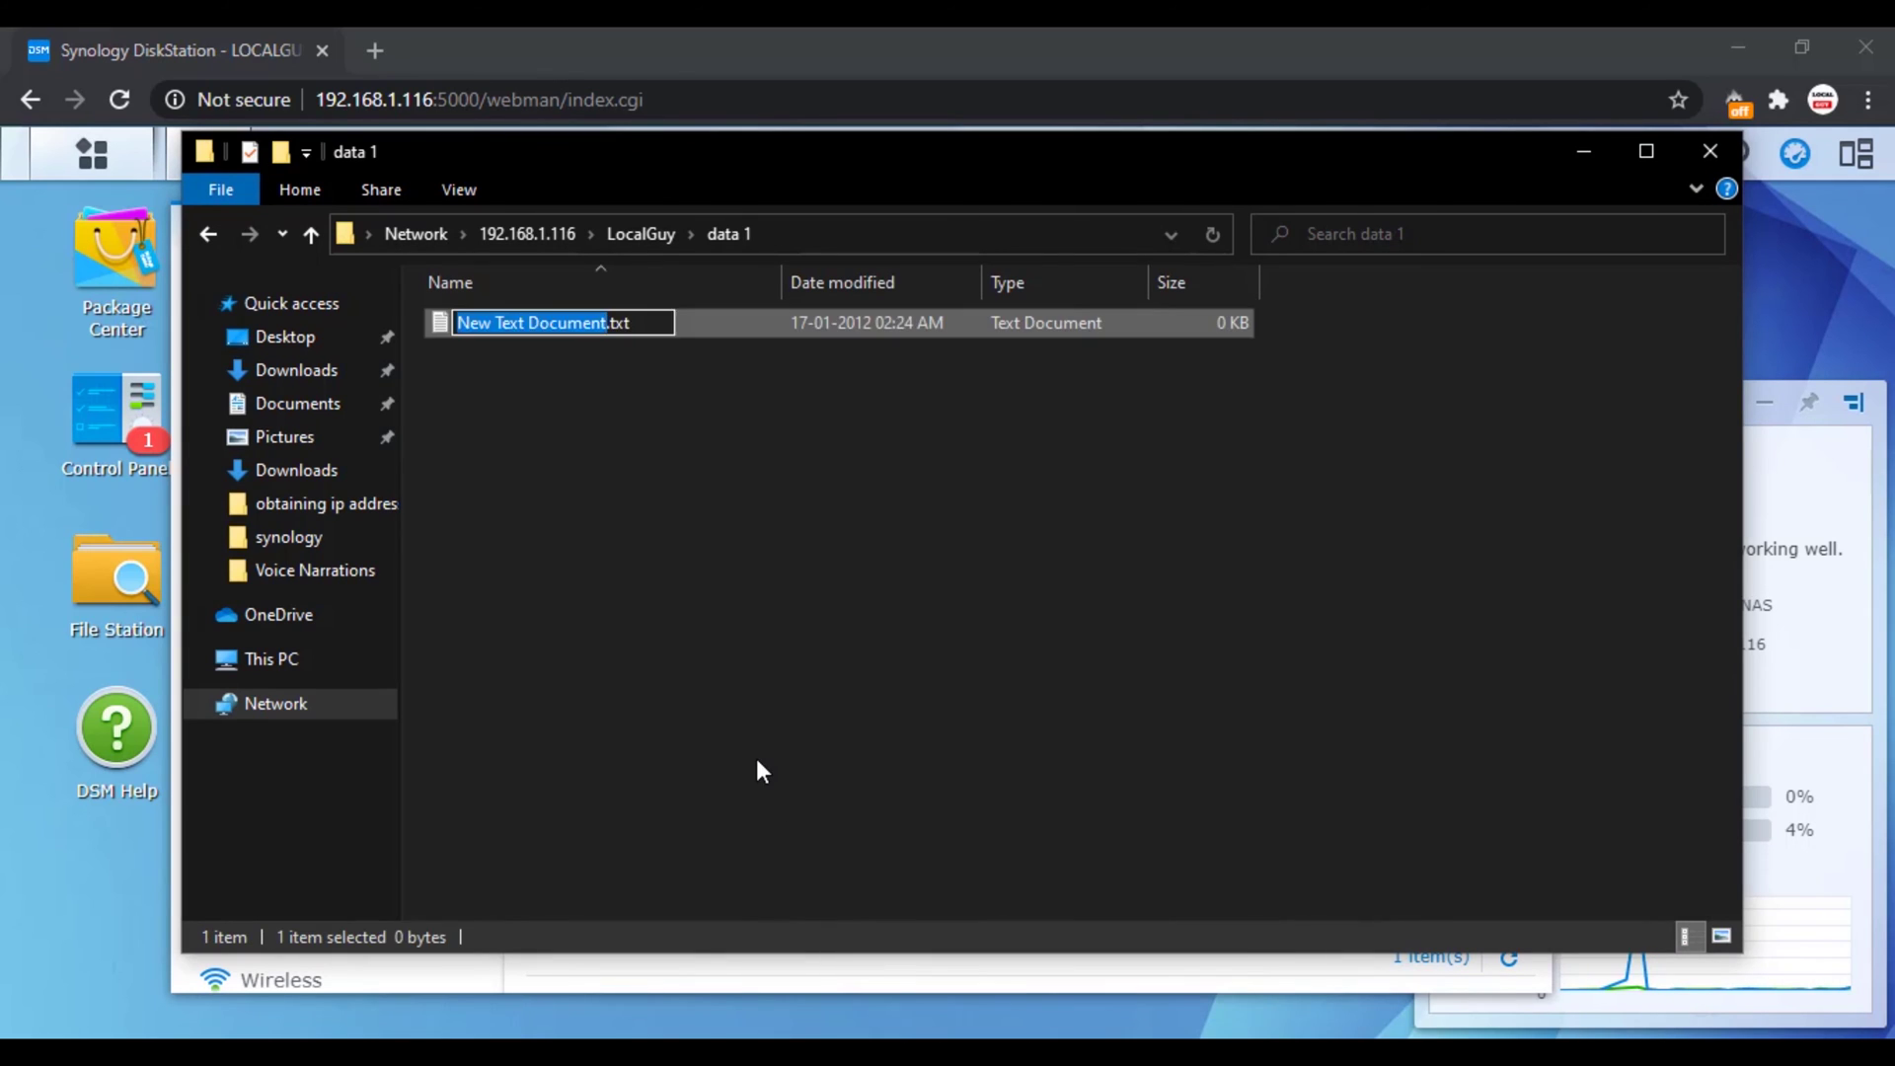
text(test)
key(Return)
Step: Create folder 'data 2' containing text file 'test 2.txt'
key(alt+Left)
right_click(704, 588)
mouse_move(730, 863)
click(1056, 485)
text(data 2)
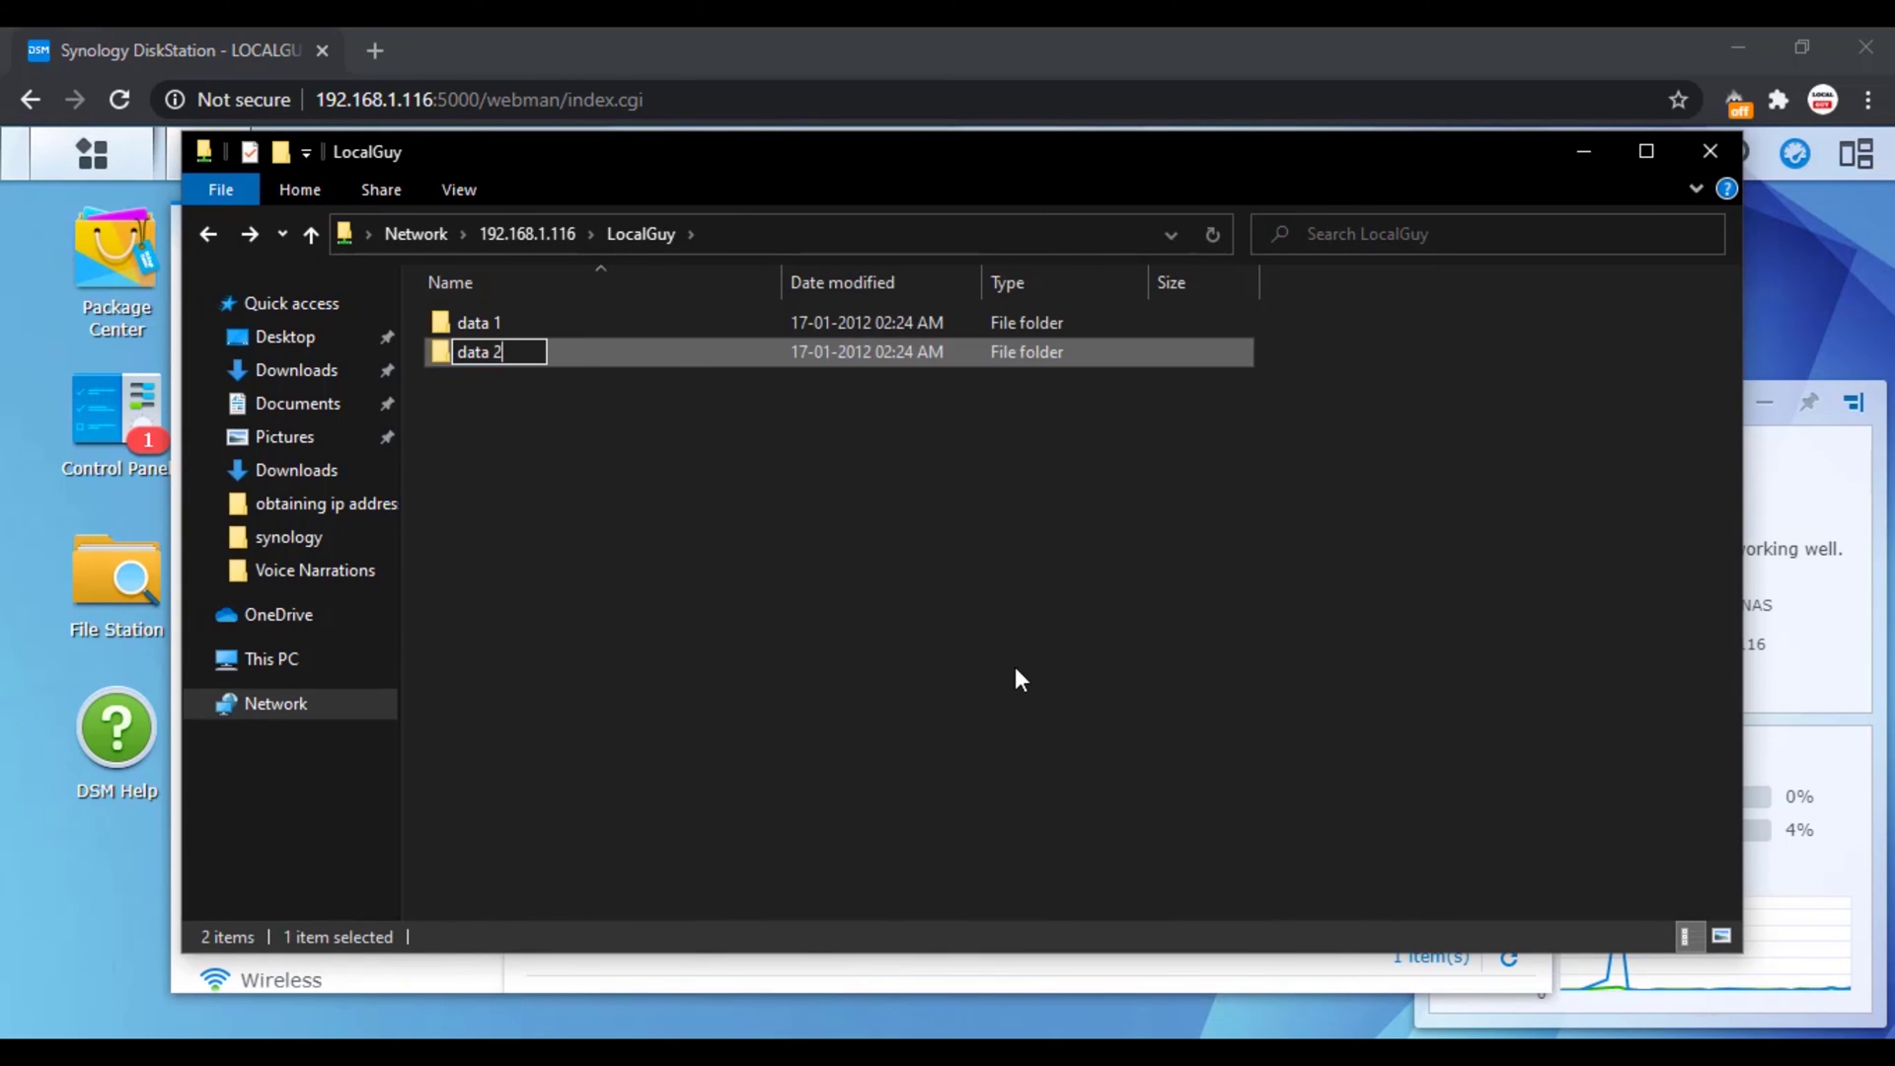
key(Return)
key(Return)
right_click(475, 345)
mouse_move(539, 637)
click(893, 1003)
text(test 2)
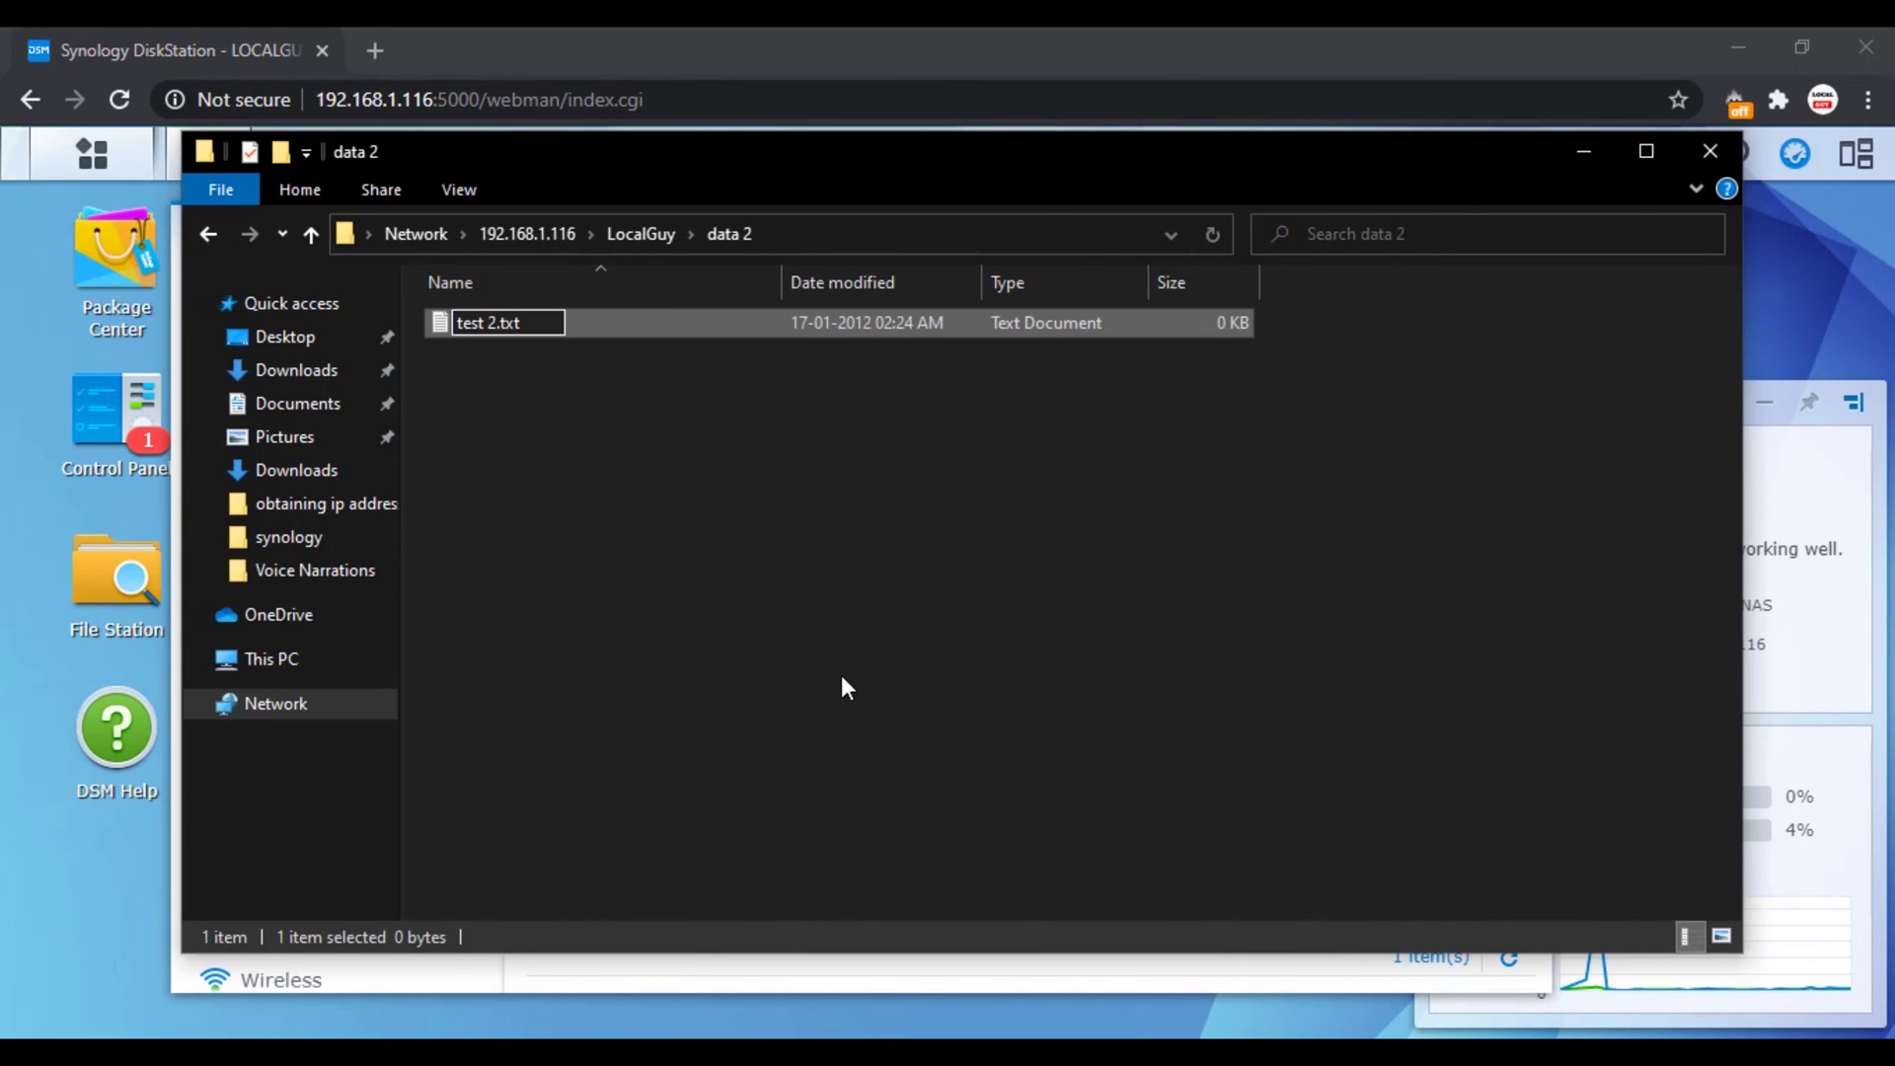
key(Return)
Step: Return to the LocalGuy share and leave Explorer for DSM
key(alt+Left)
right_click(842, 679)
key(Escape)
key(alt+Tab)
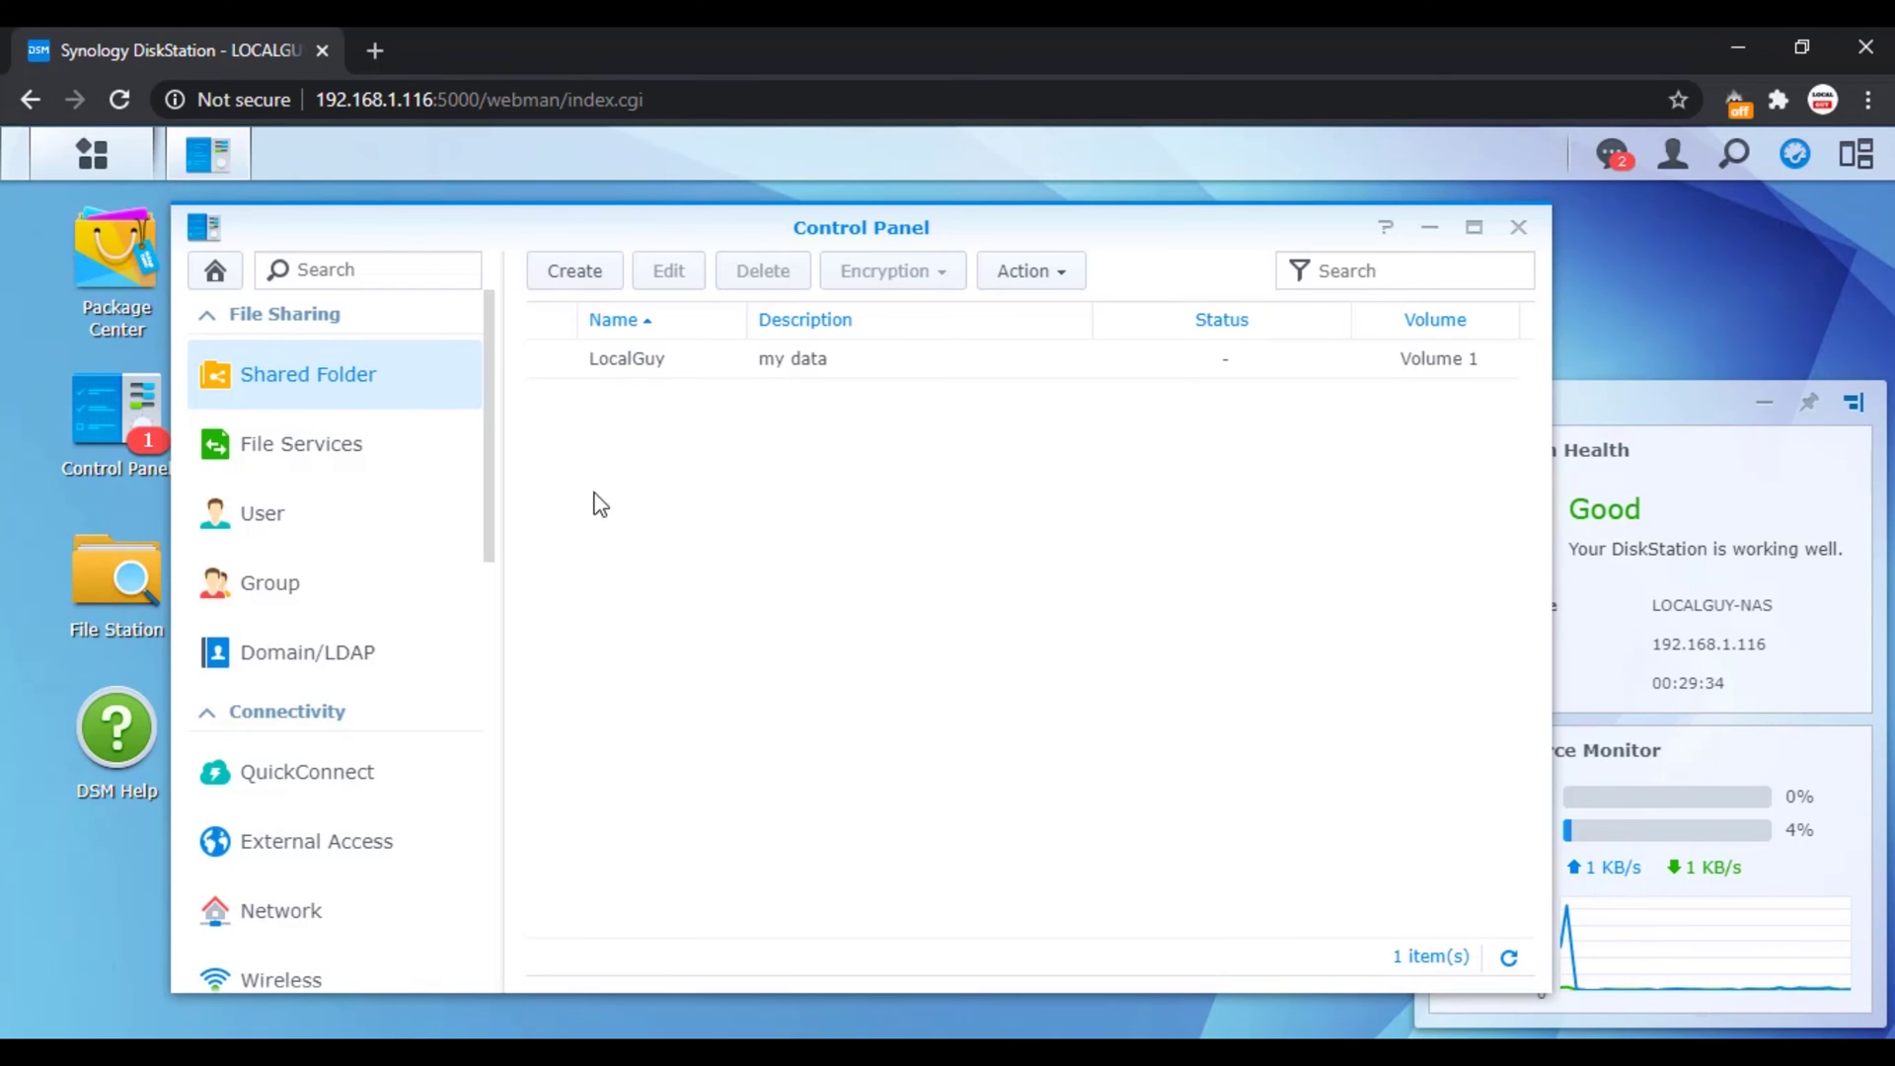
click(296, 511)
Step: Enter new user LocalGuy with description Test User and a password
click(576, 326)
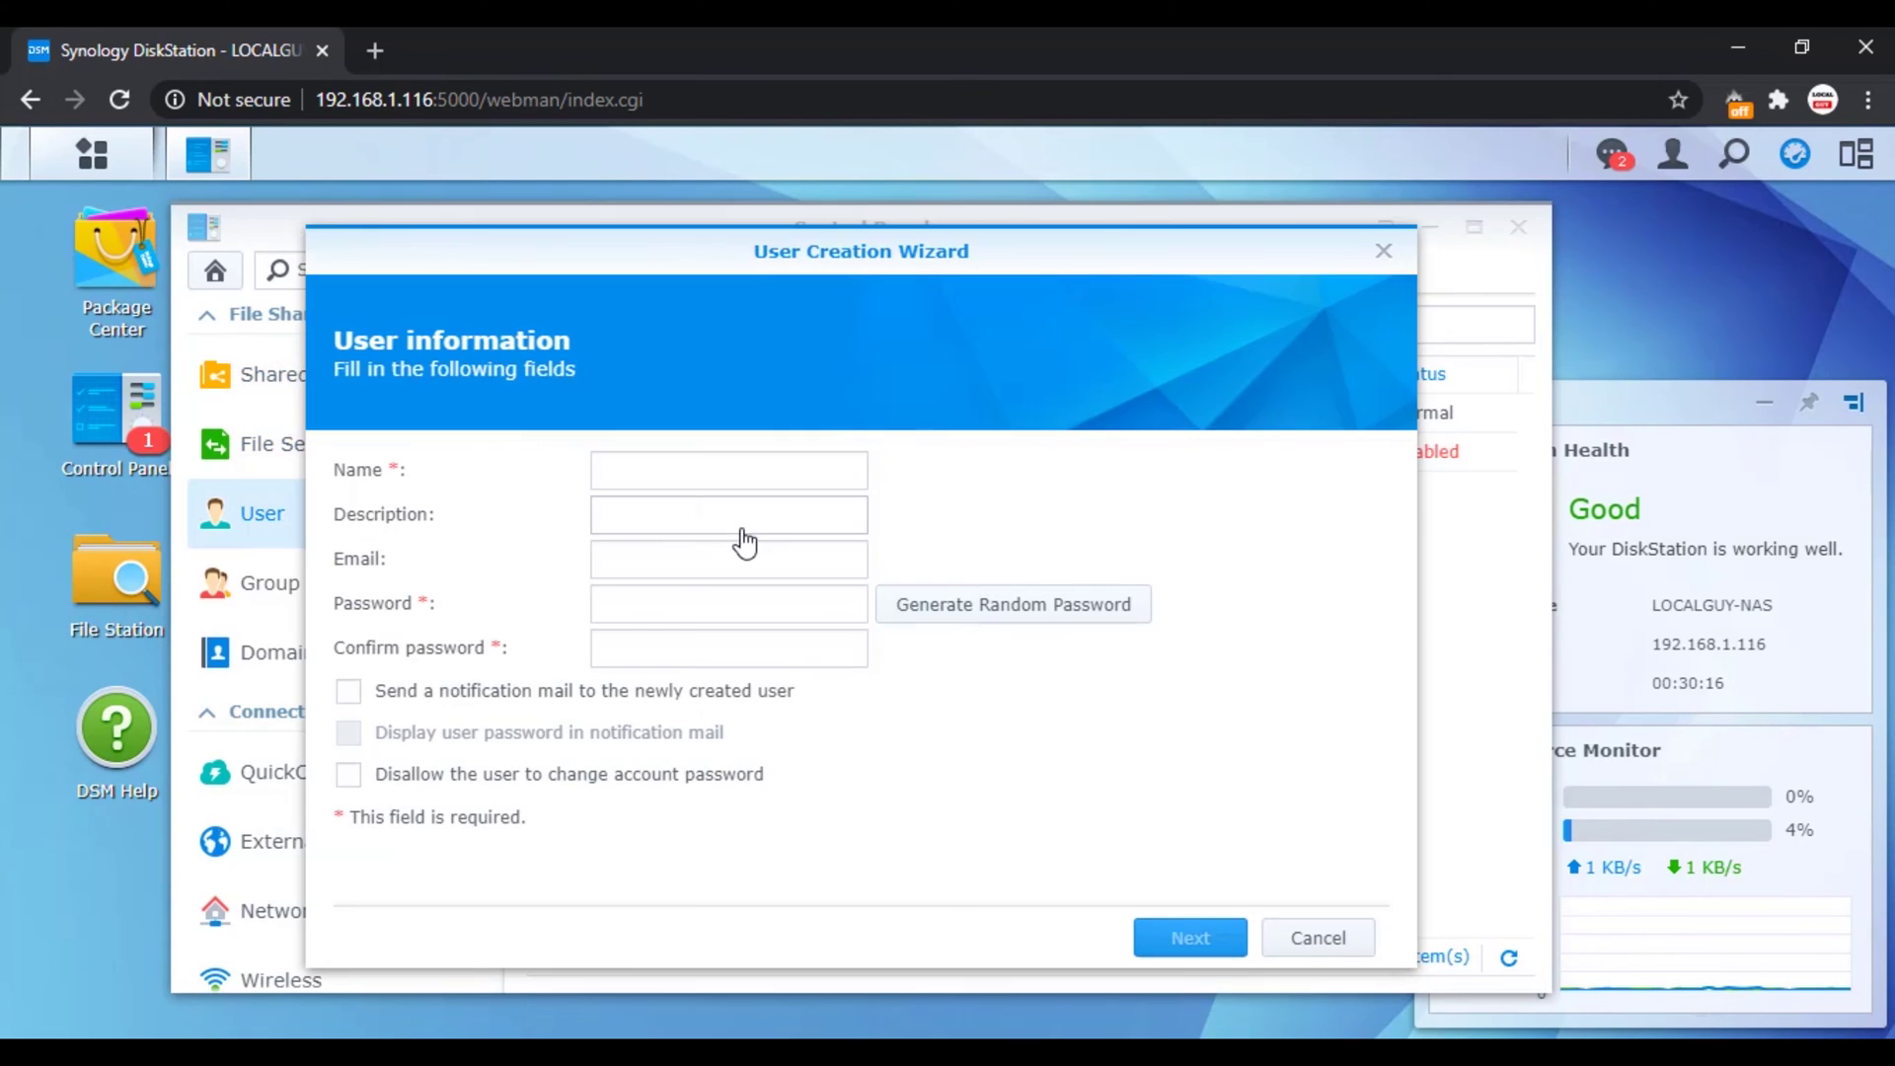
click(670, 474)
text(LocalGuy)
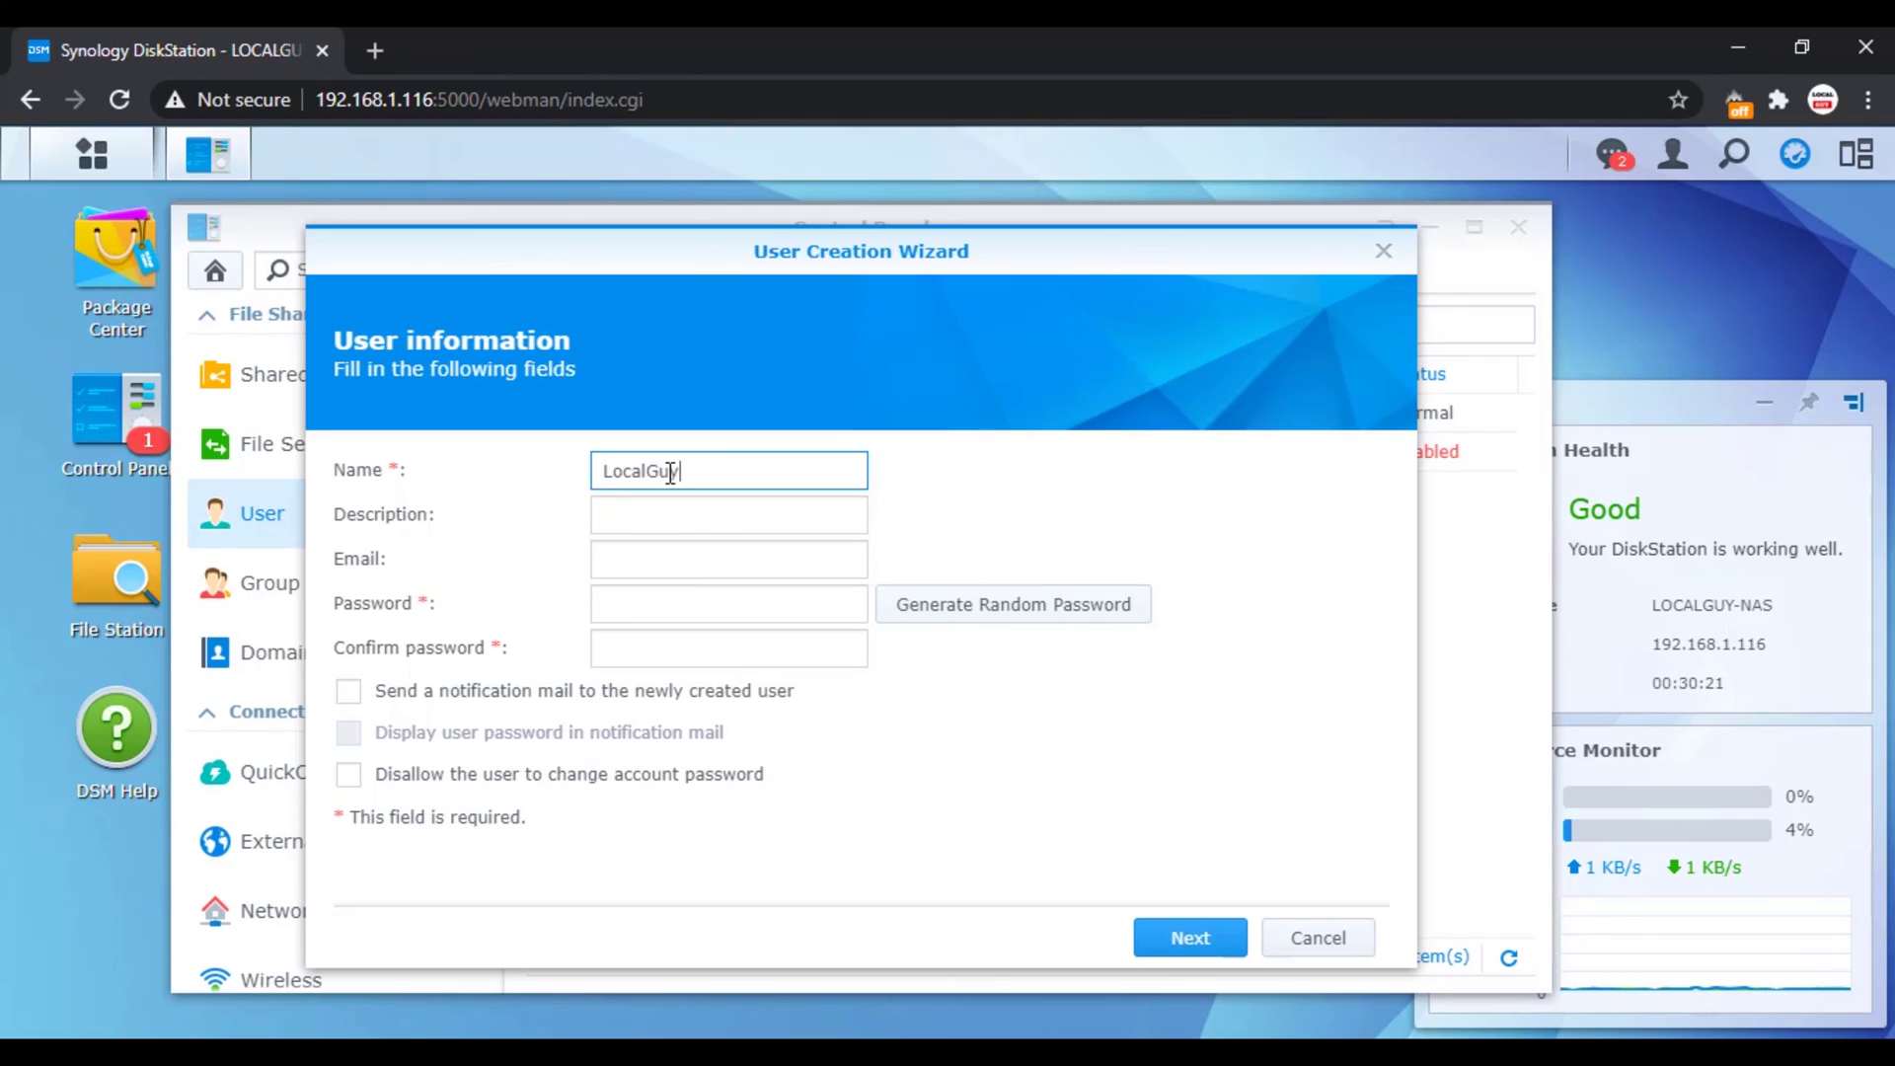
click(653, 506)
click(632, 602)
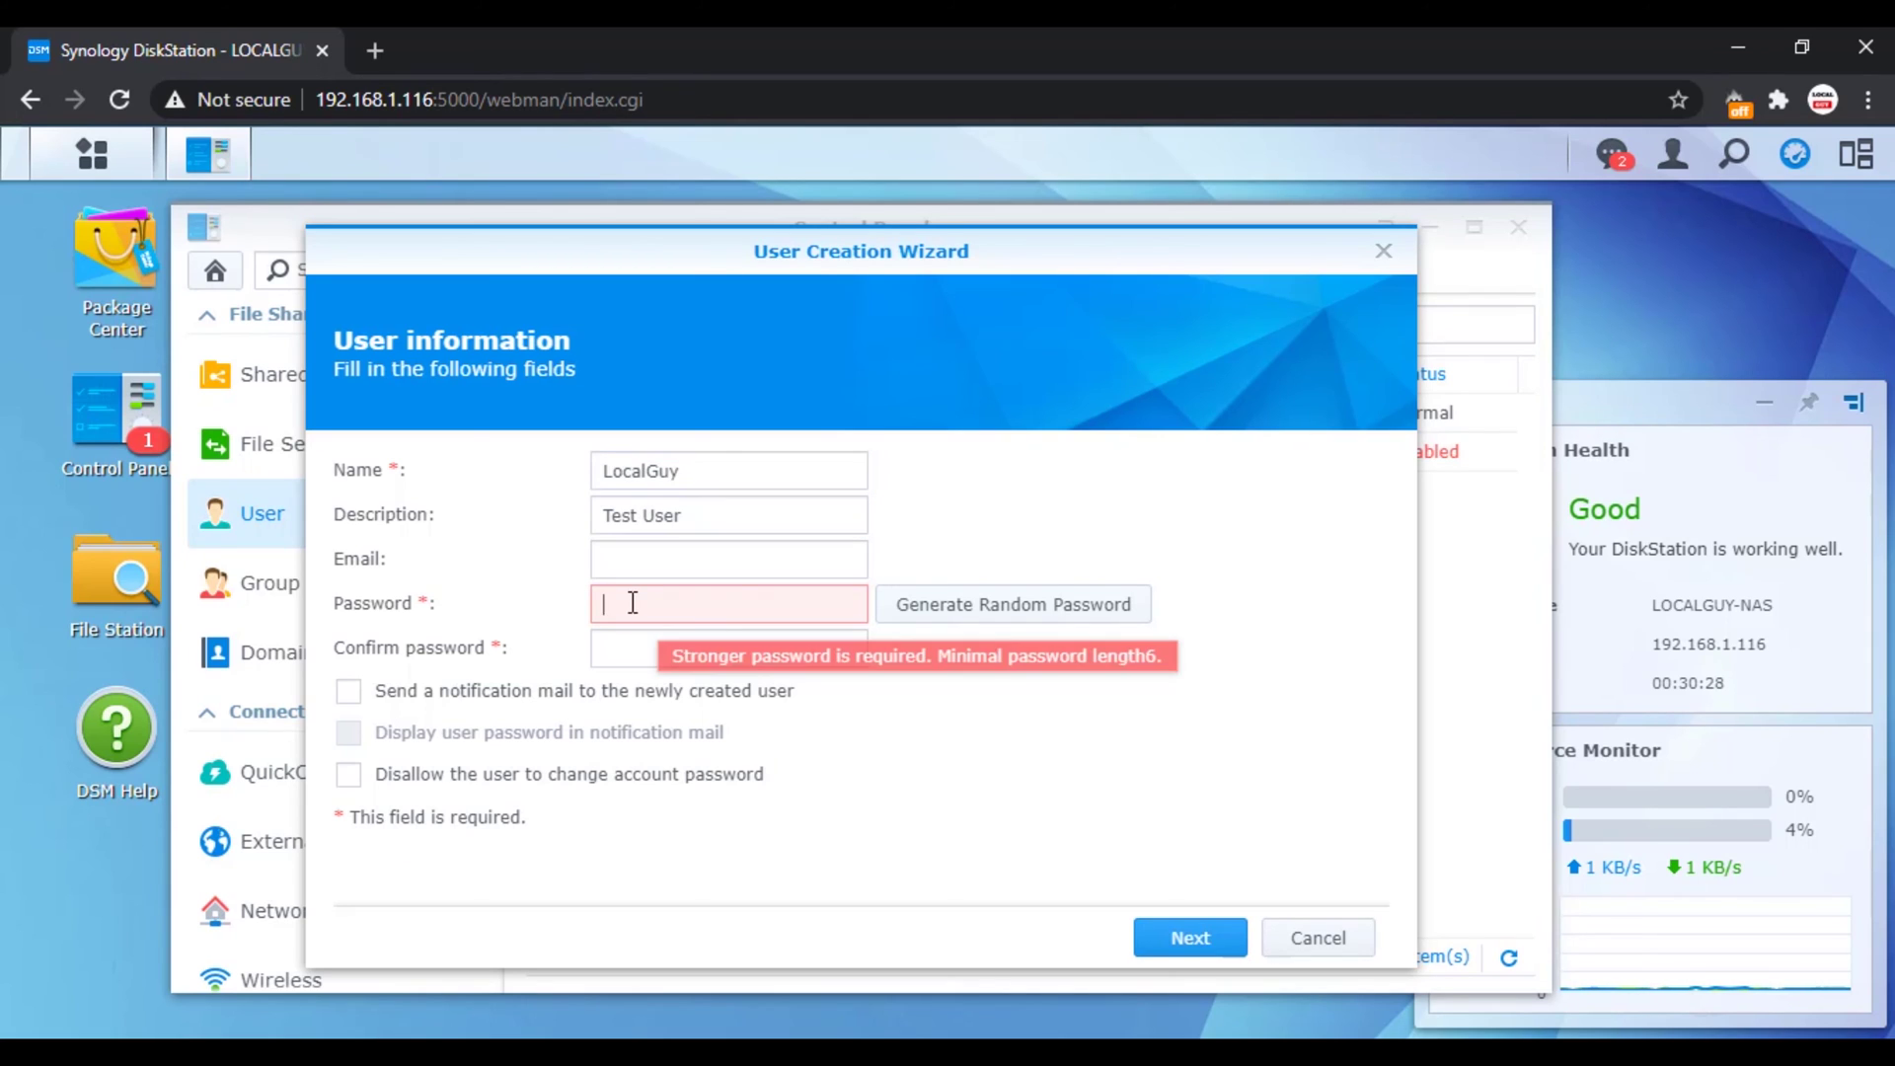
click(630, 642)
text(*********)
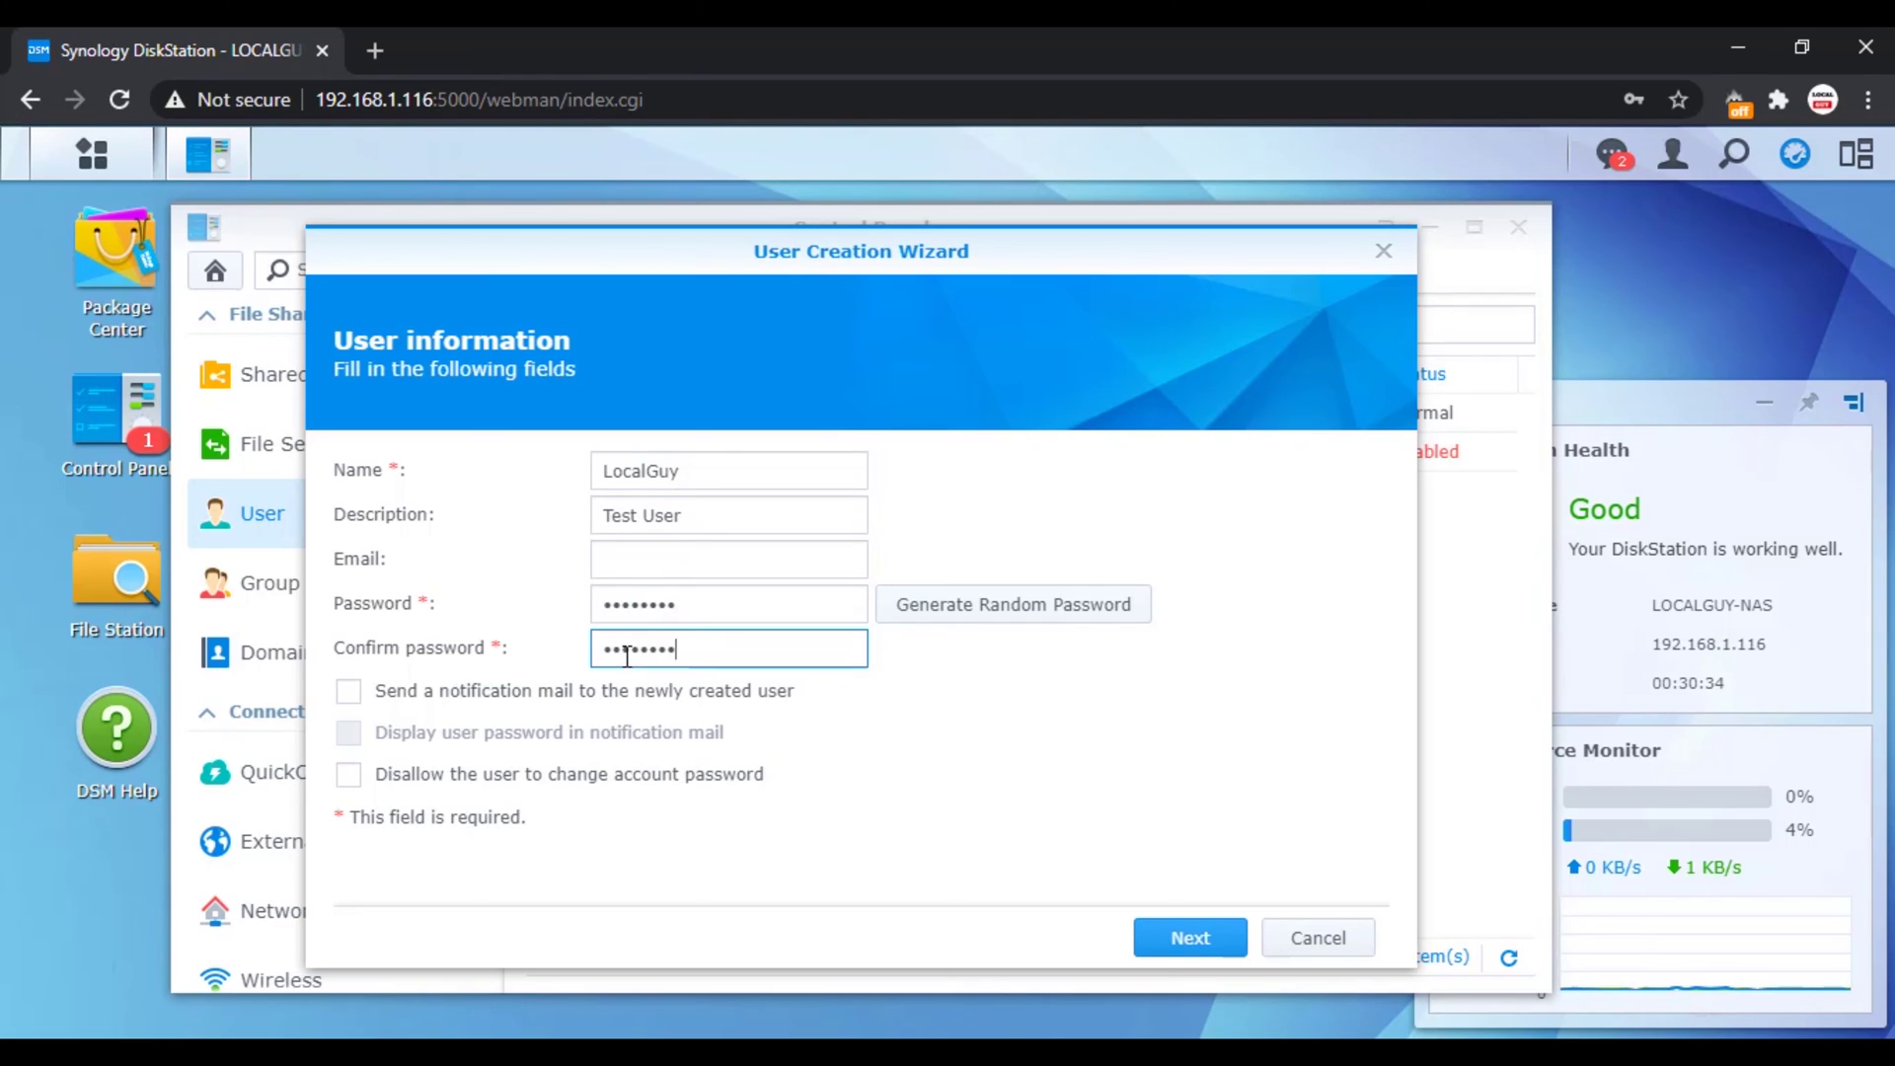
Step: Give LocalGuy read-only access to the LocalGuy share and create the user
click(1194, 936)
click(1188, 936)
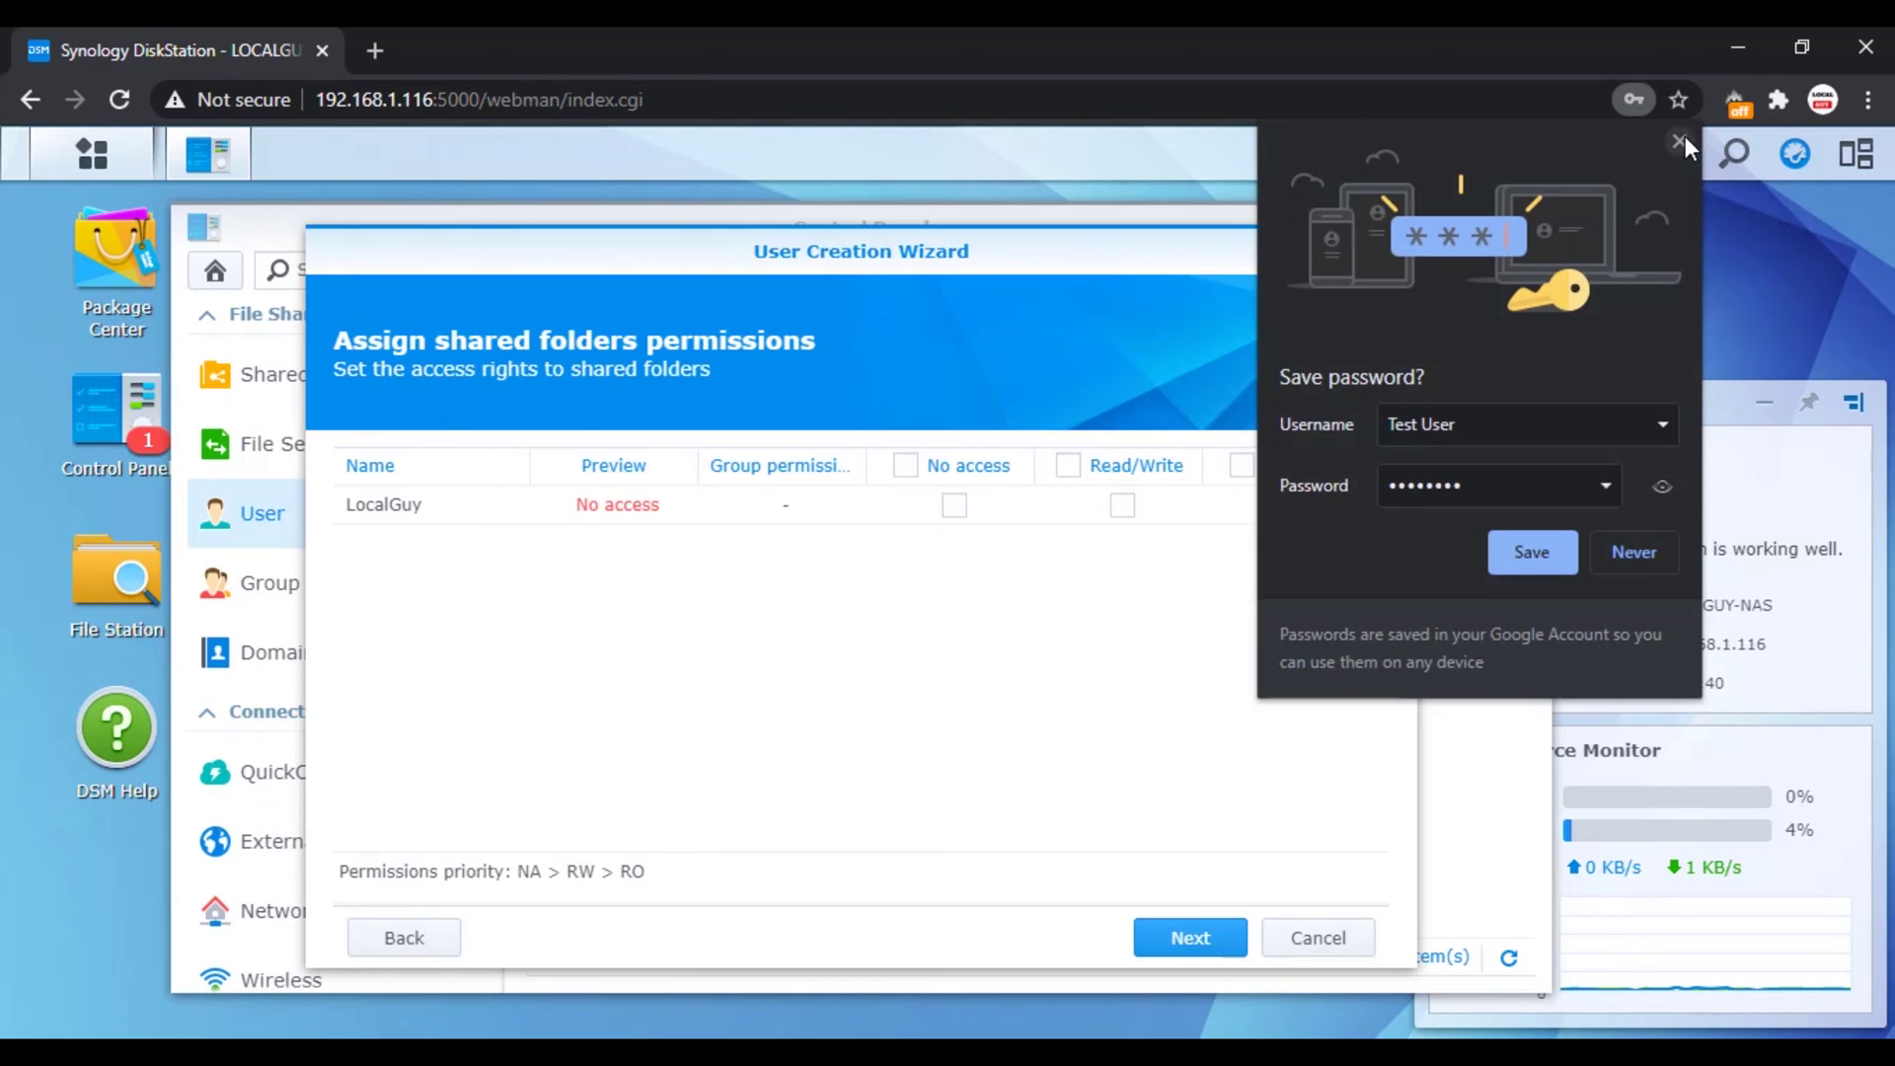
click(1290, 505)
click(1163, 938)
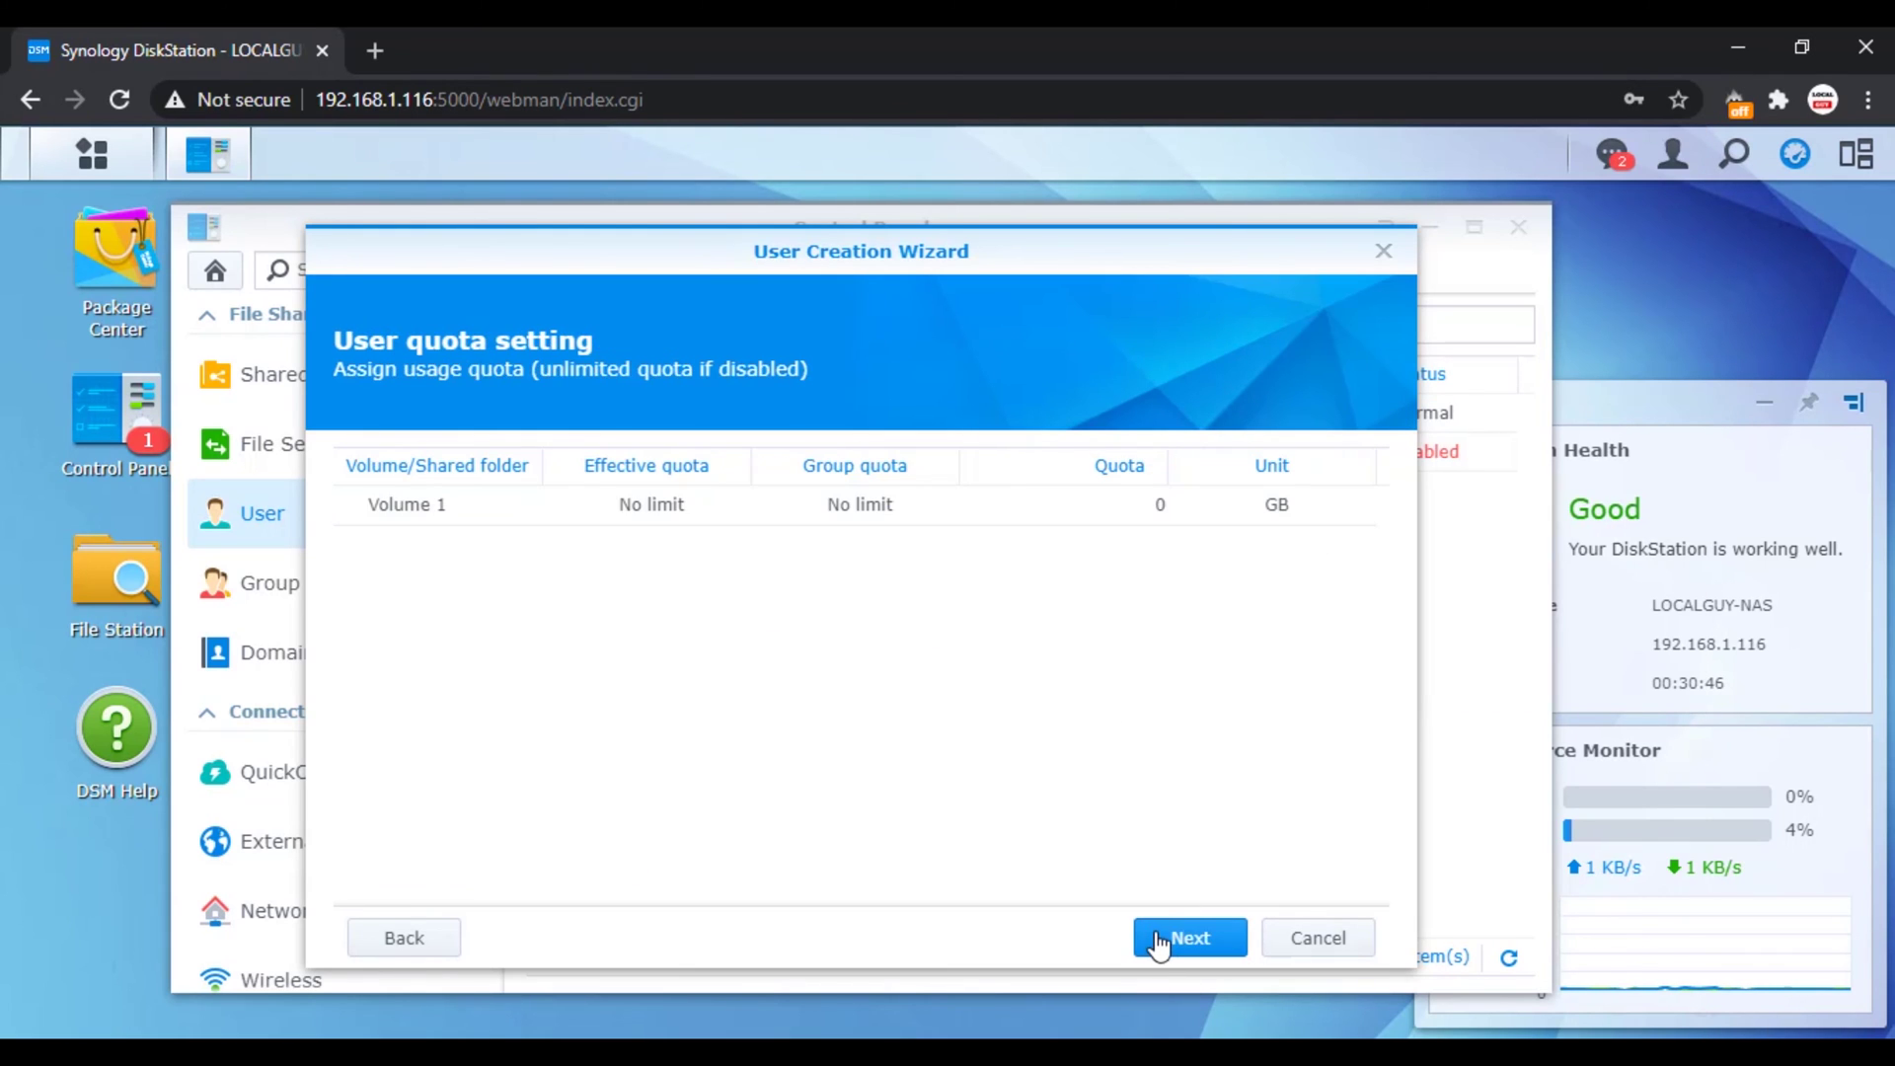
click(1162, 938)
click(1161, 941)
click(1160, 939)
click(1163, 939)
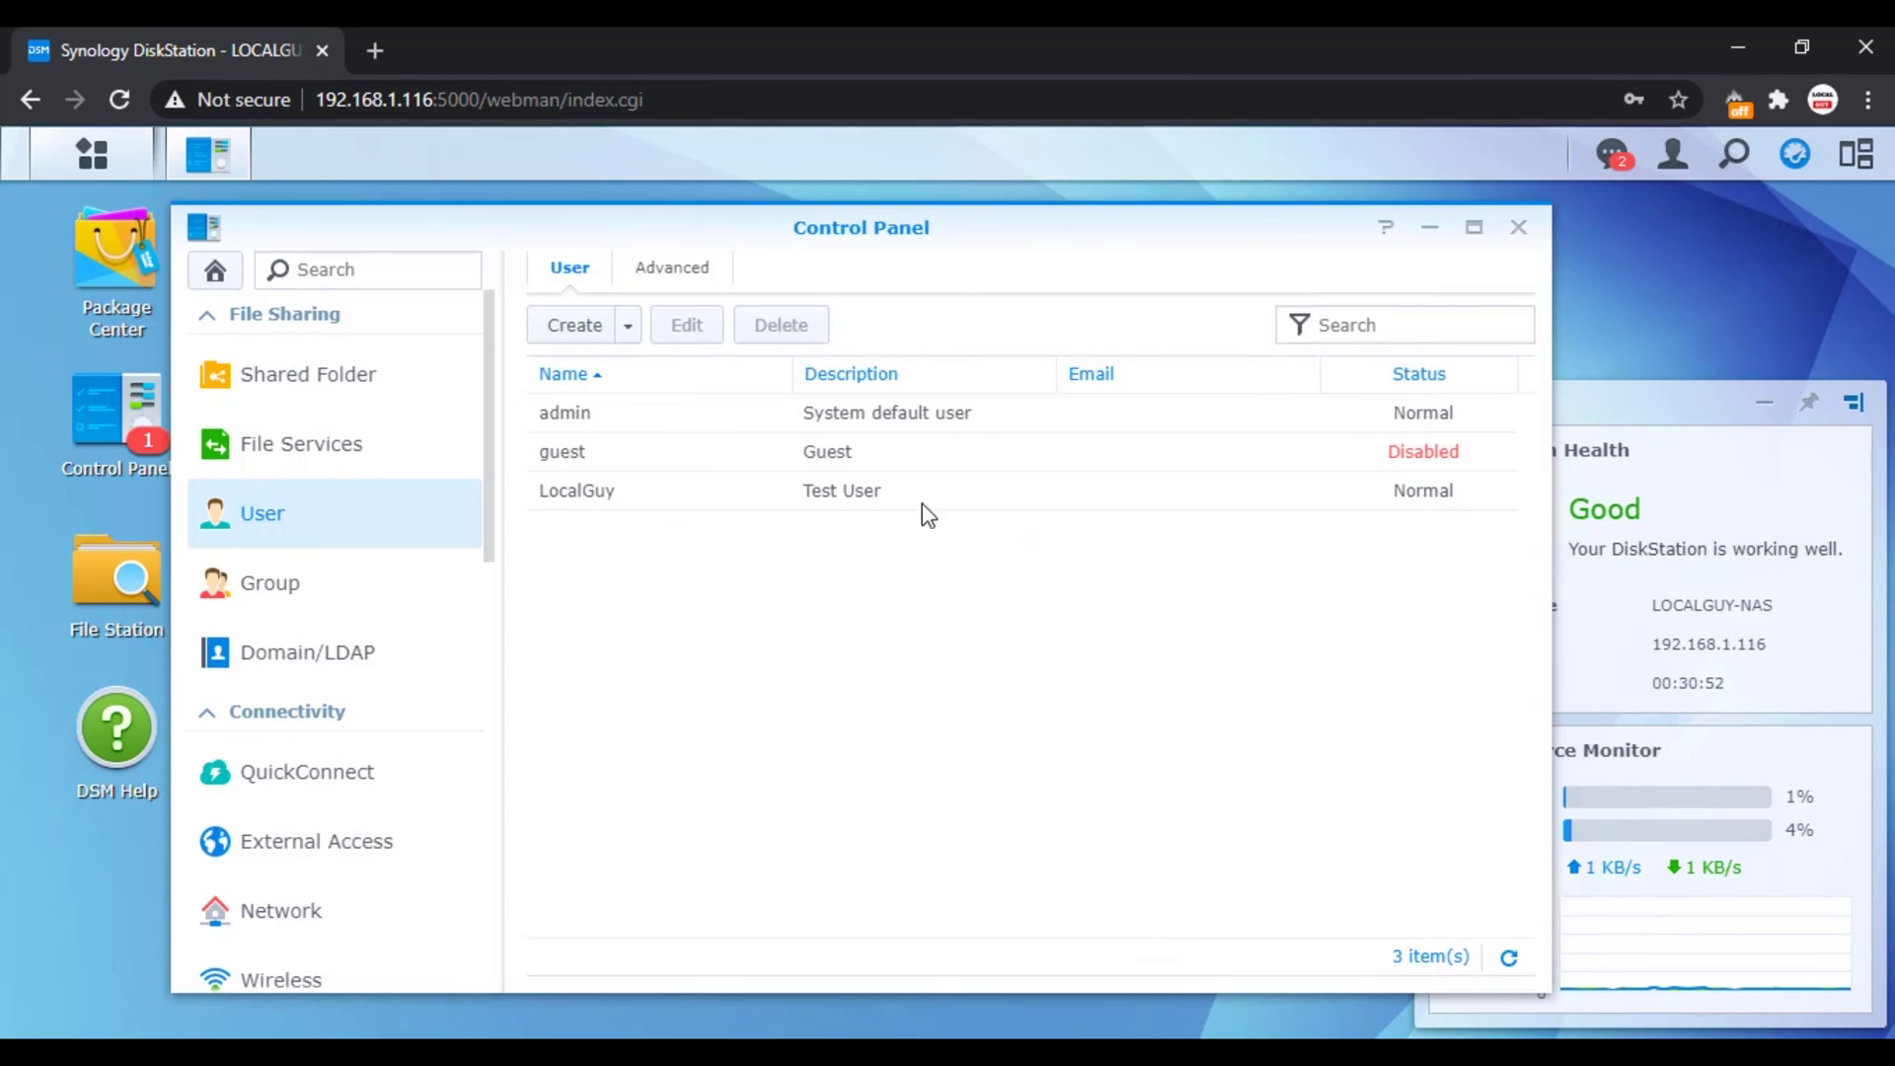
key(super+r)
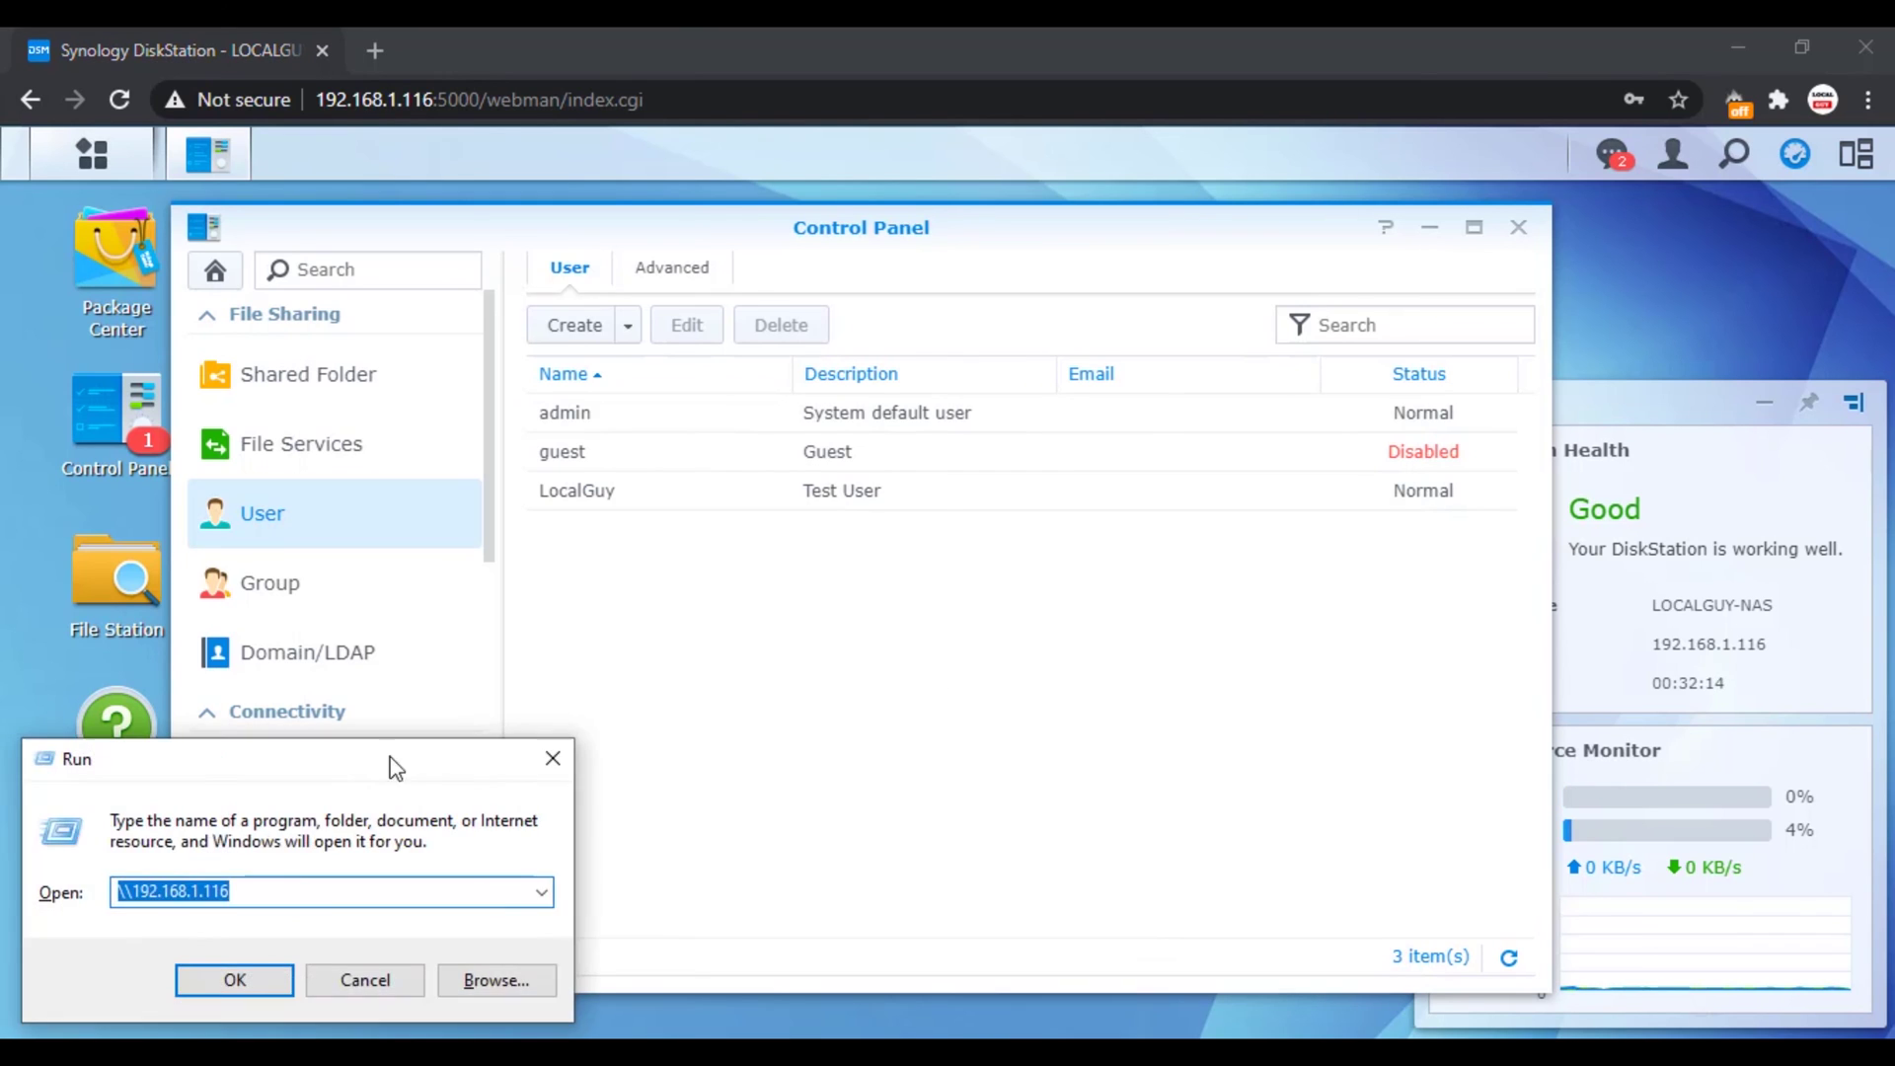
Step: Reconnect to \\192.168.1.116 with the LocalGuy credentials and open data 1
key(Return)
text(LocalGuy)
click(264, 273)
text(********)
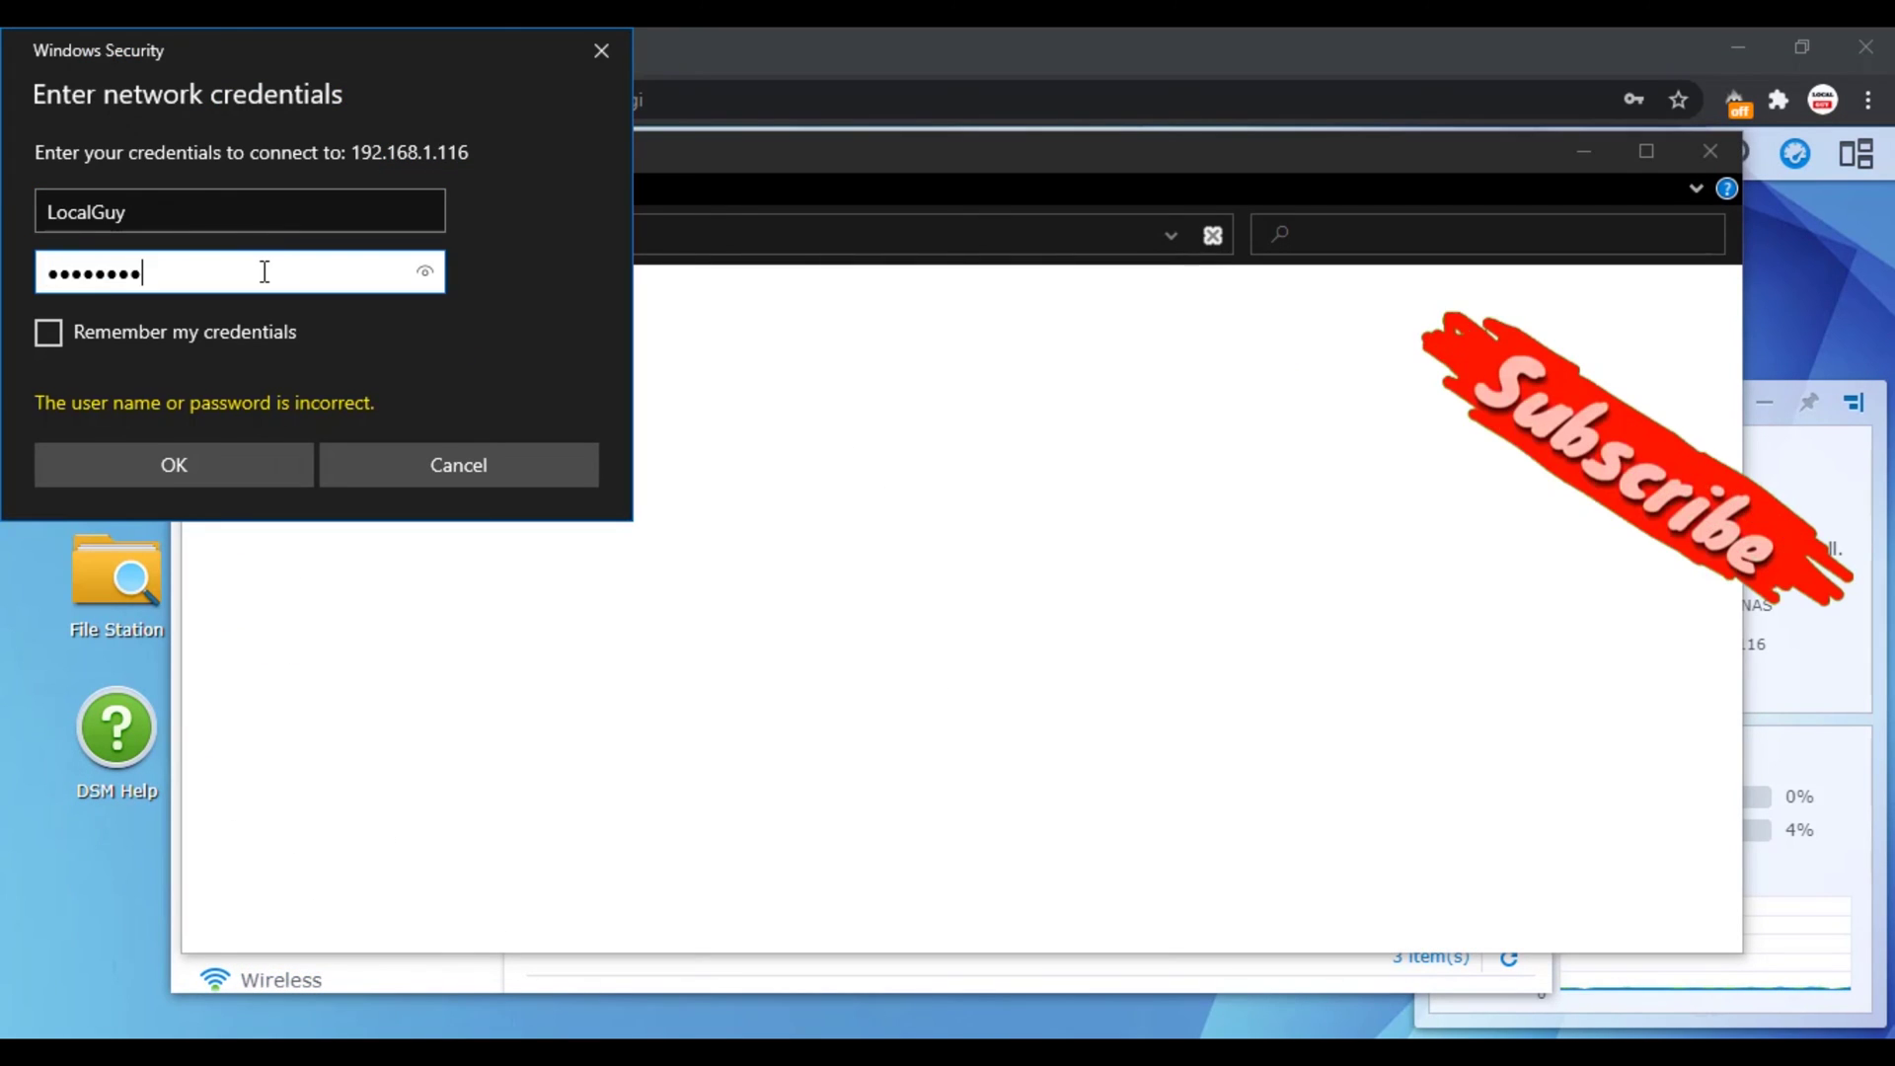
key(Return)
double_click(488, 310)
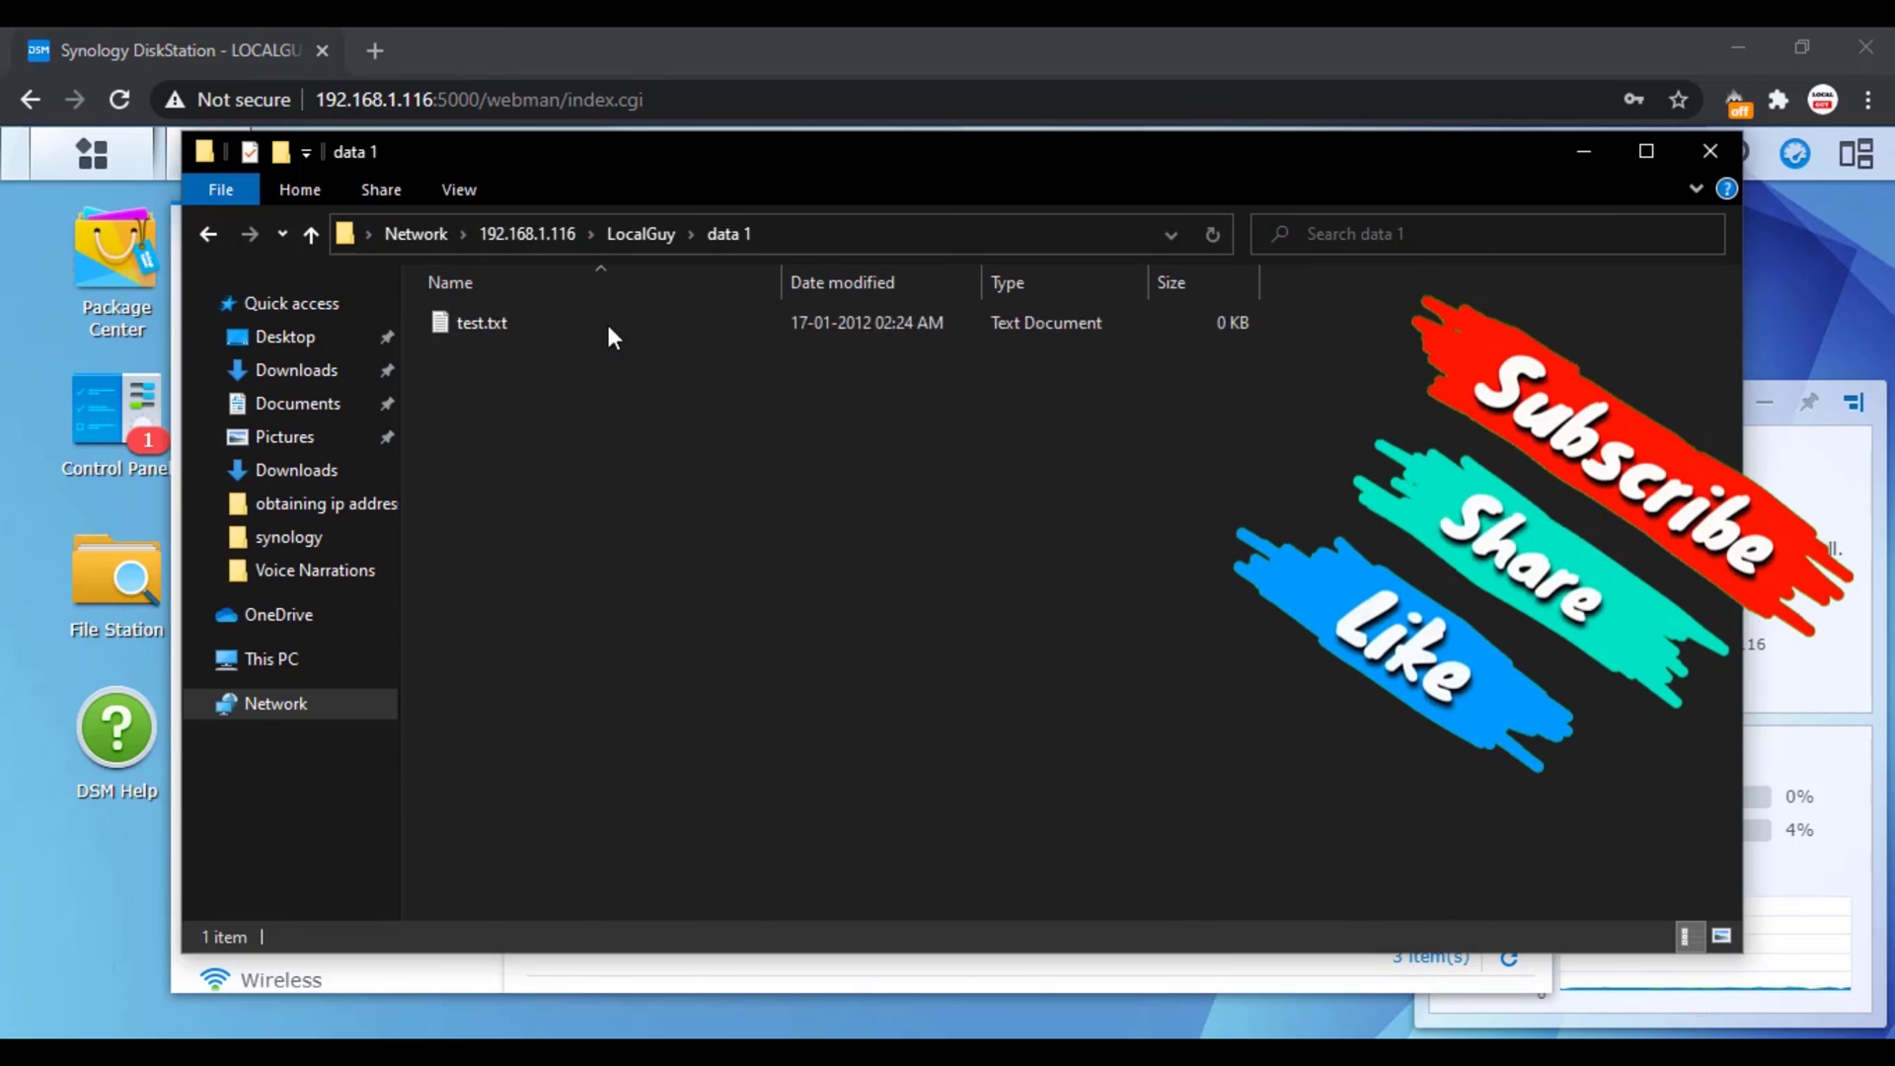
Step: Try deleting and renaming test.txt, dismissing both access-denied messages
right_click(586, 422)
click(507, 318)
key(Delete)
key(Return)
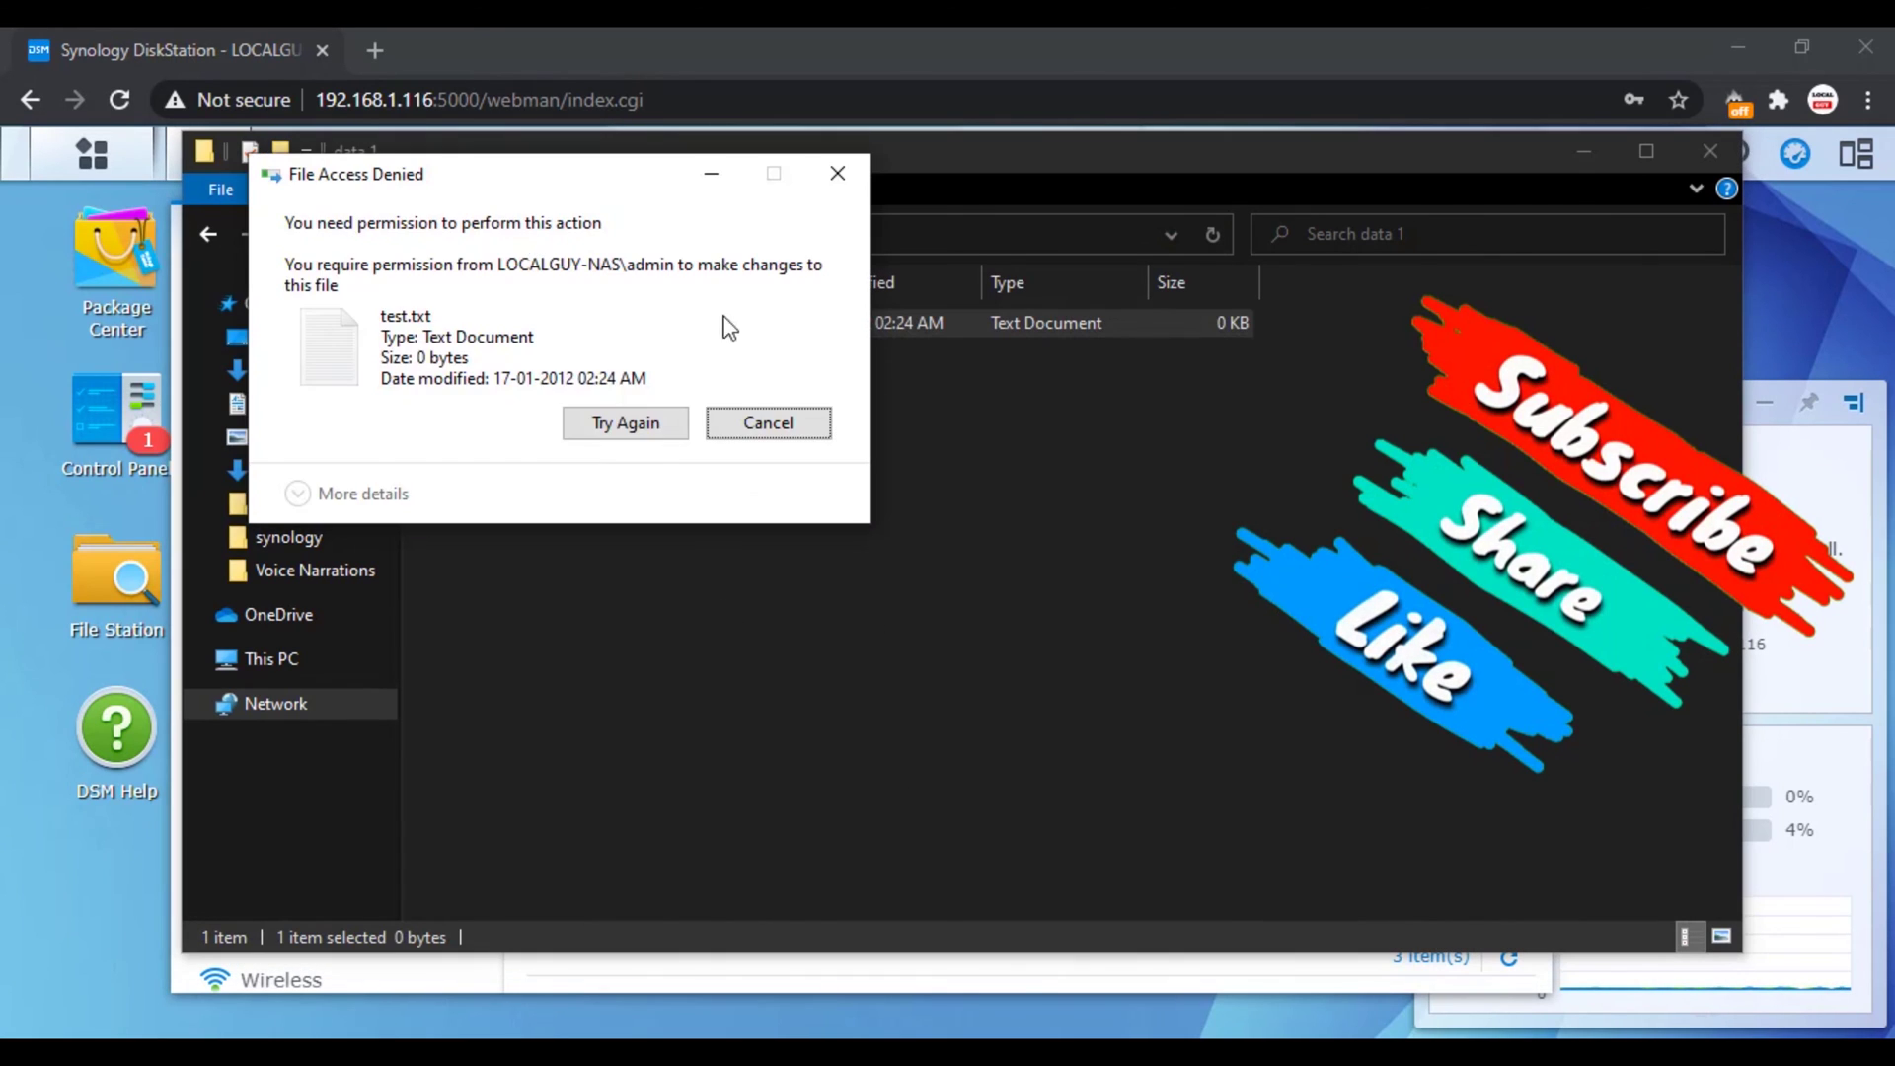
click(761, 419)
key(F2)
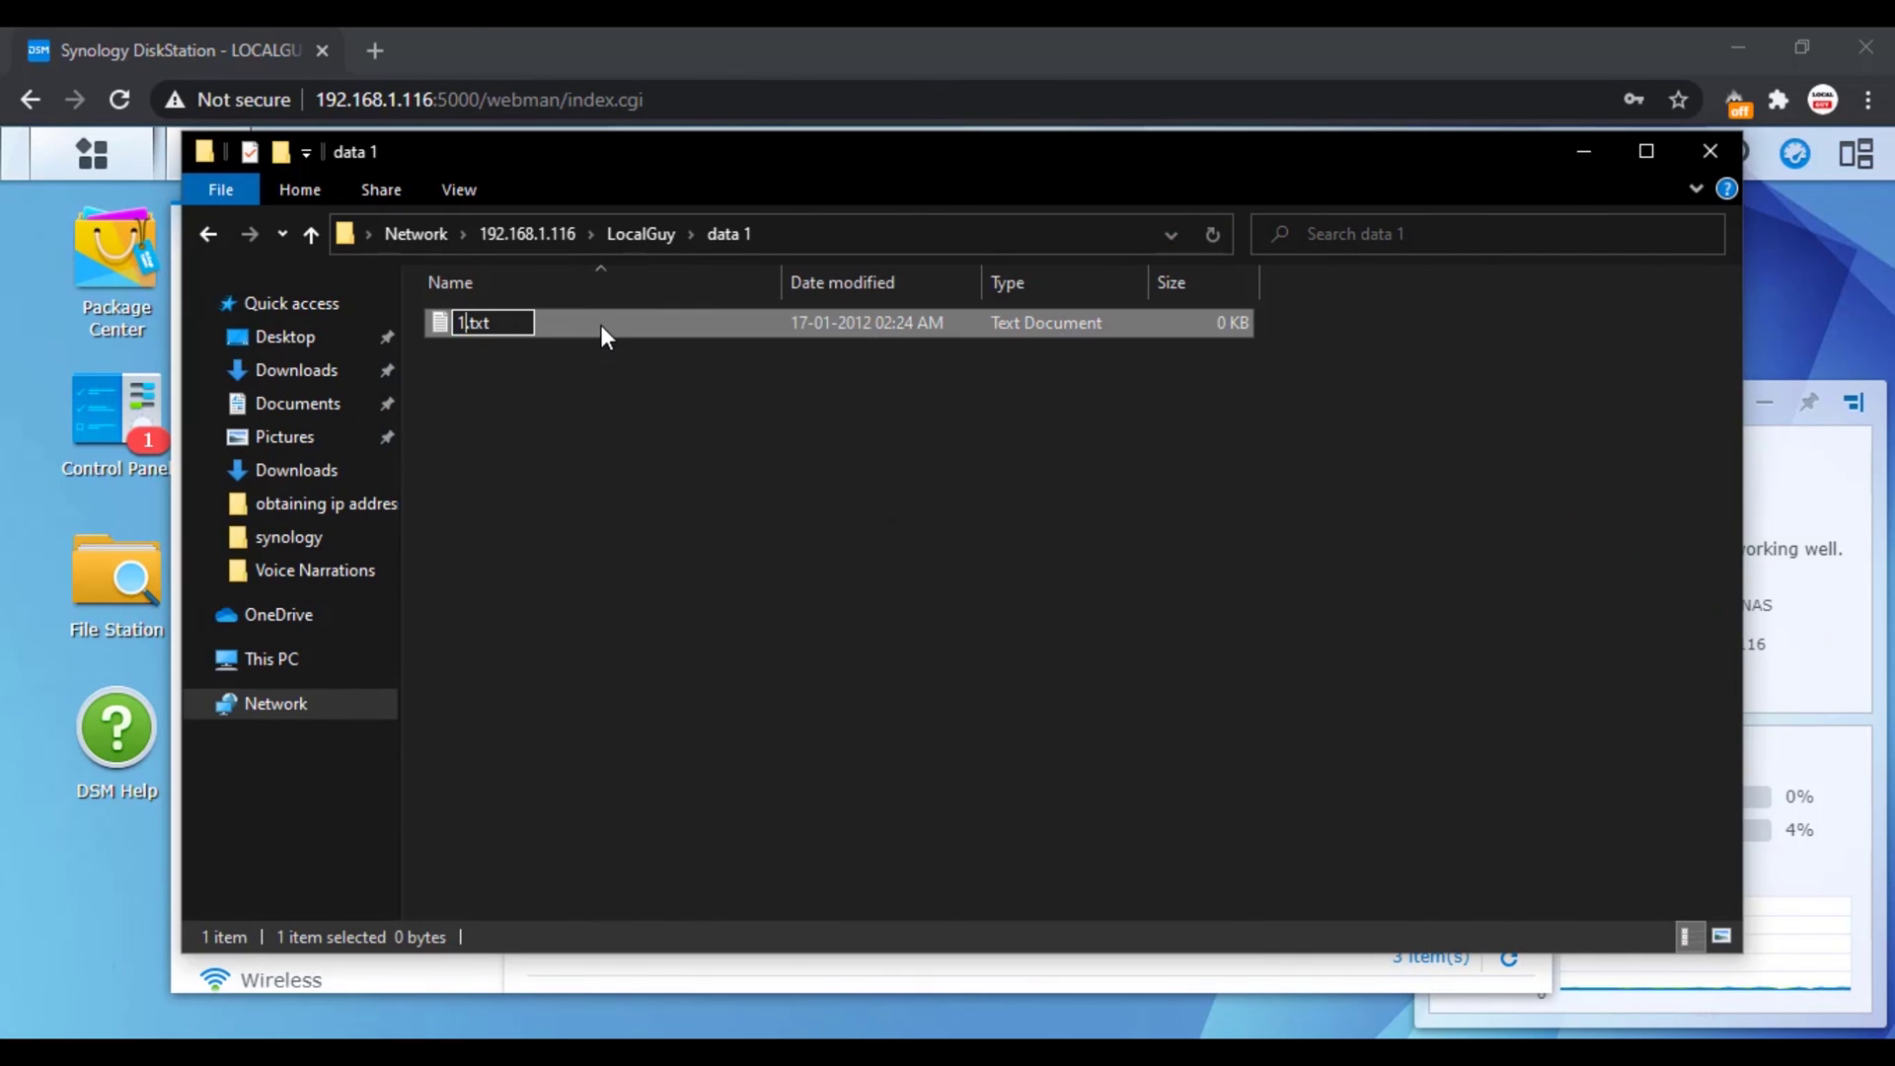
key(Return)
click(1161, 696)
Step: Go back up and open the data 2 folder holding test 2.txt
key(alt+Up)
key(Down)
key(Return)
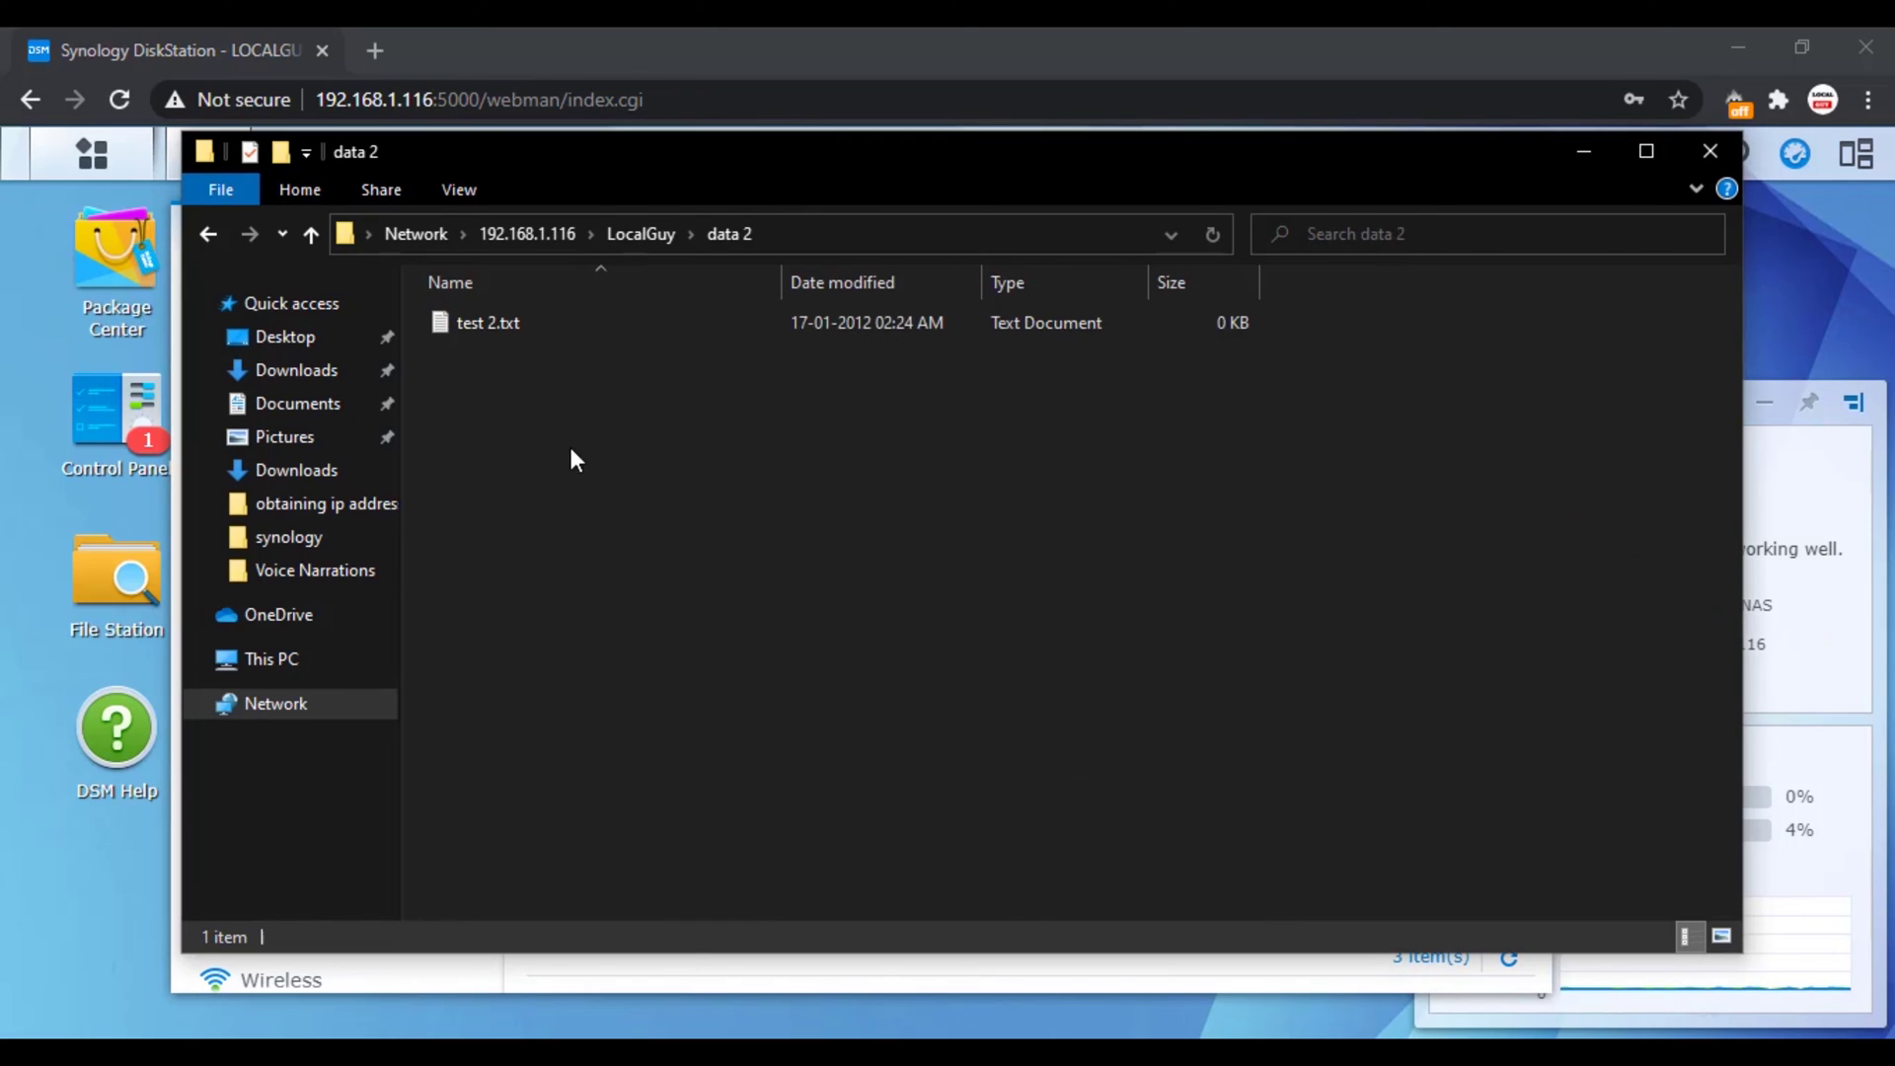
key(alt+Up)
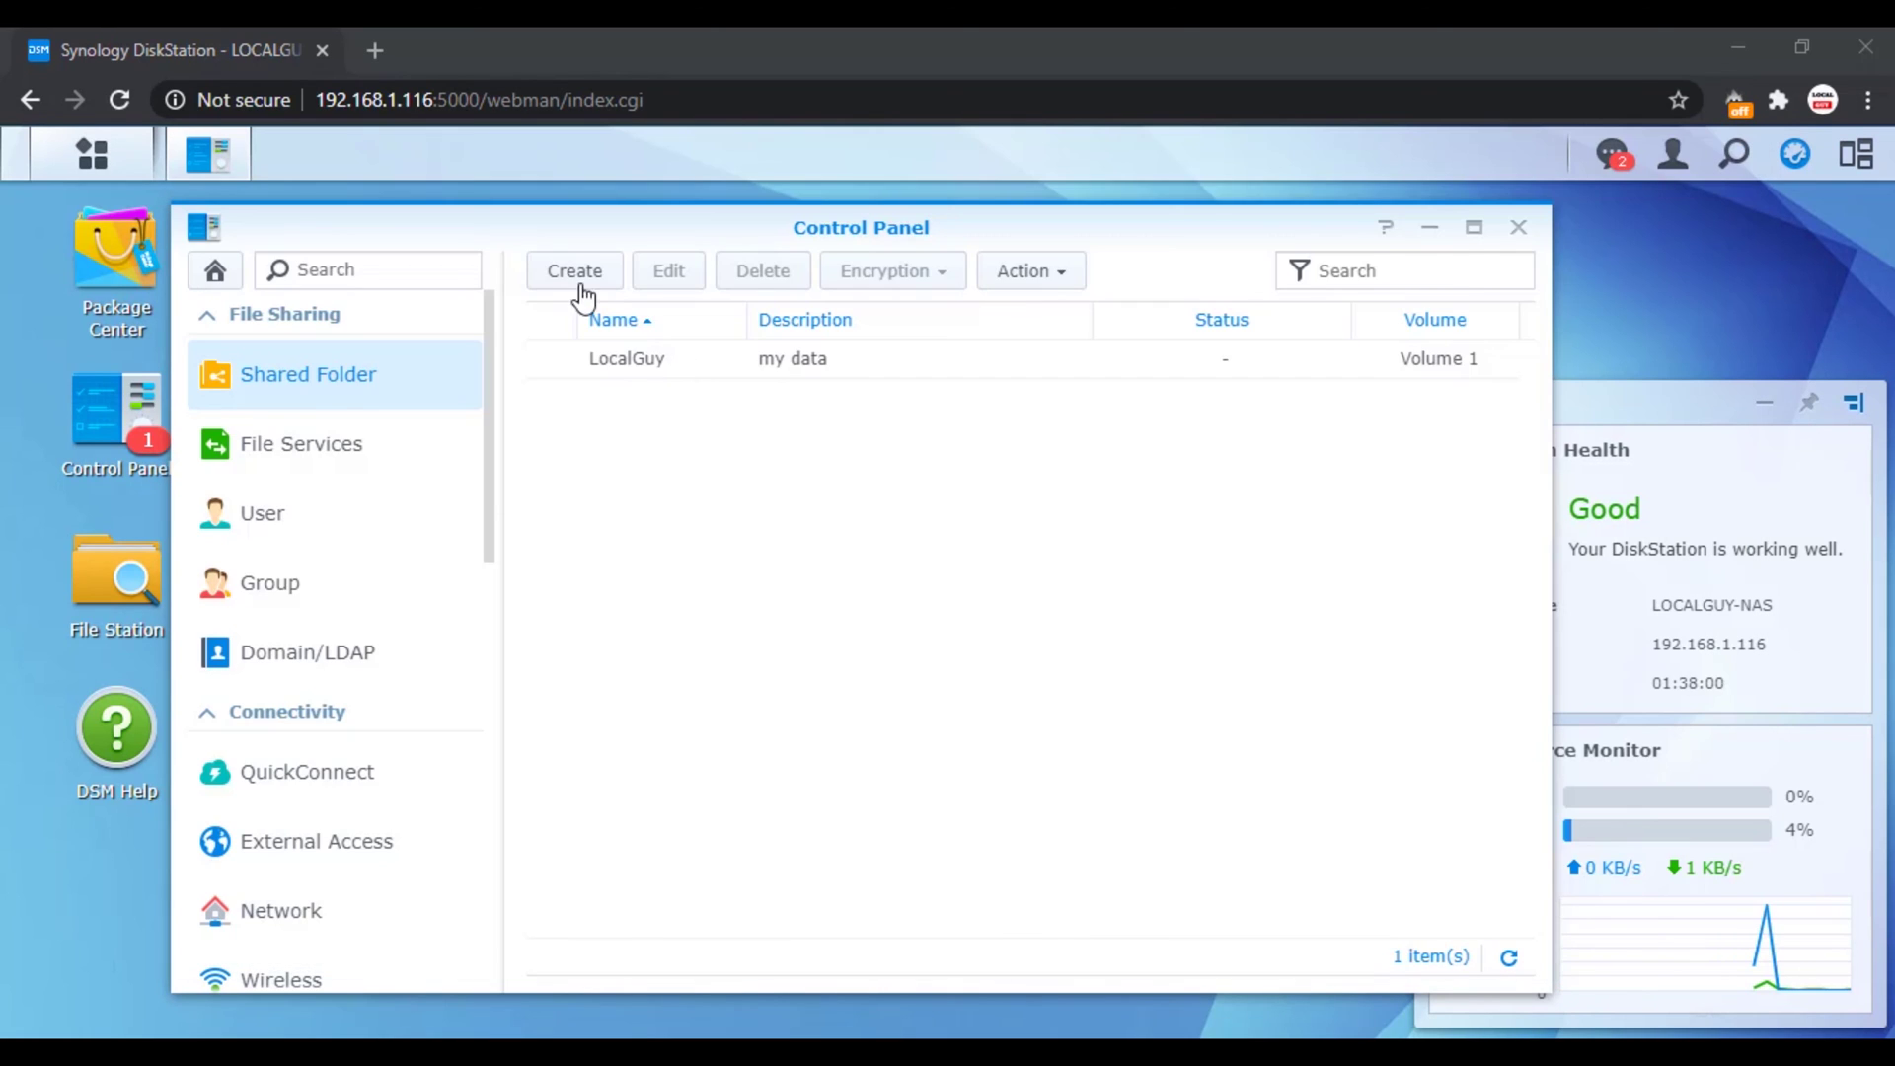
Step: Create the shared folder Sales_Team with the description 'for Sales Department'
click(578, 275)
text(Sales_Team)
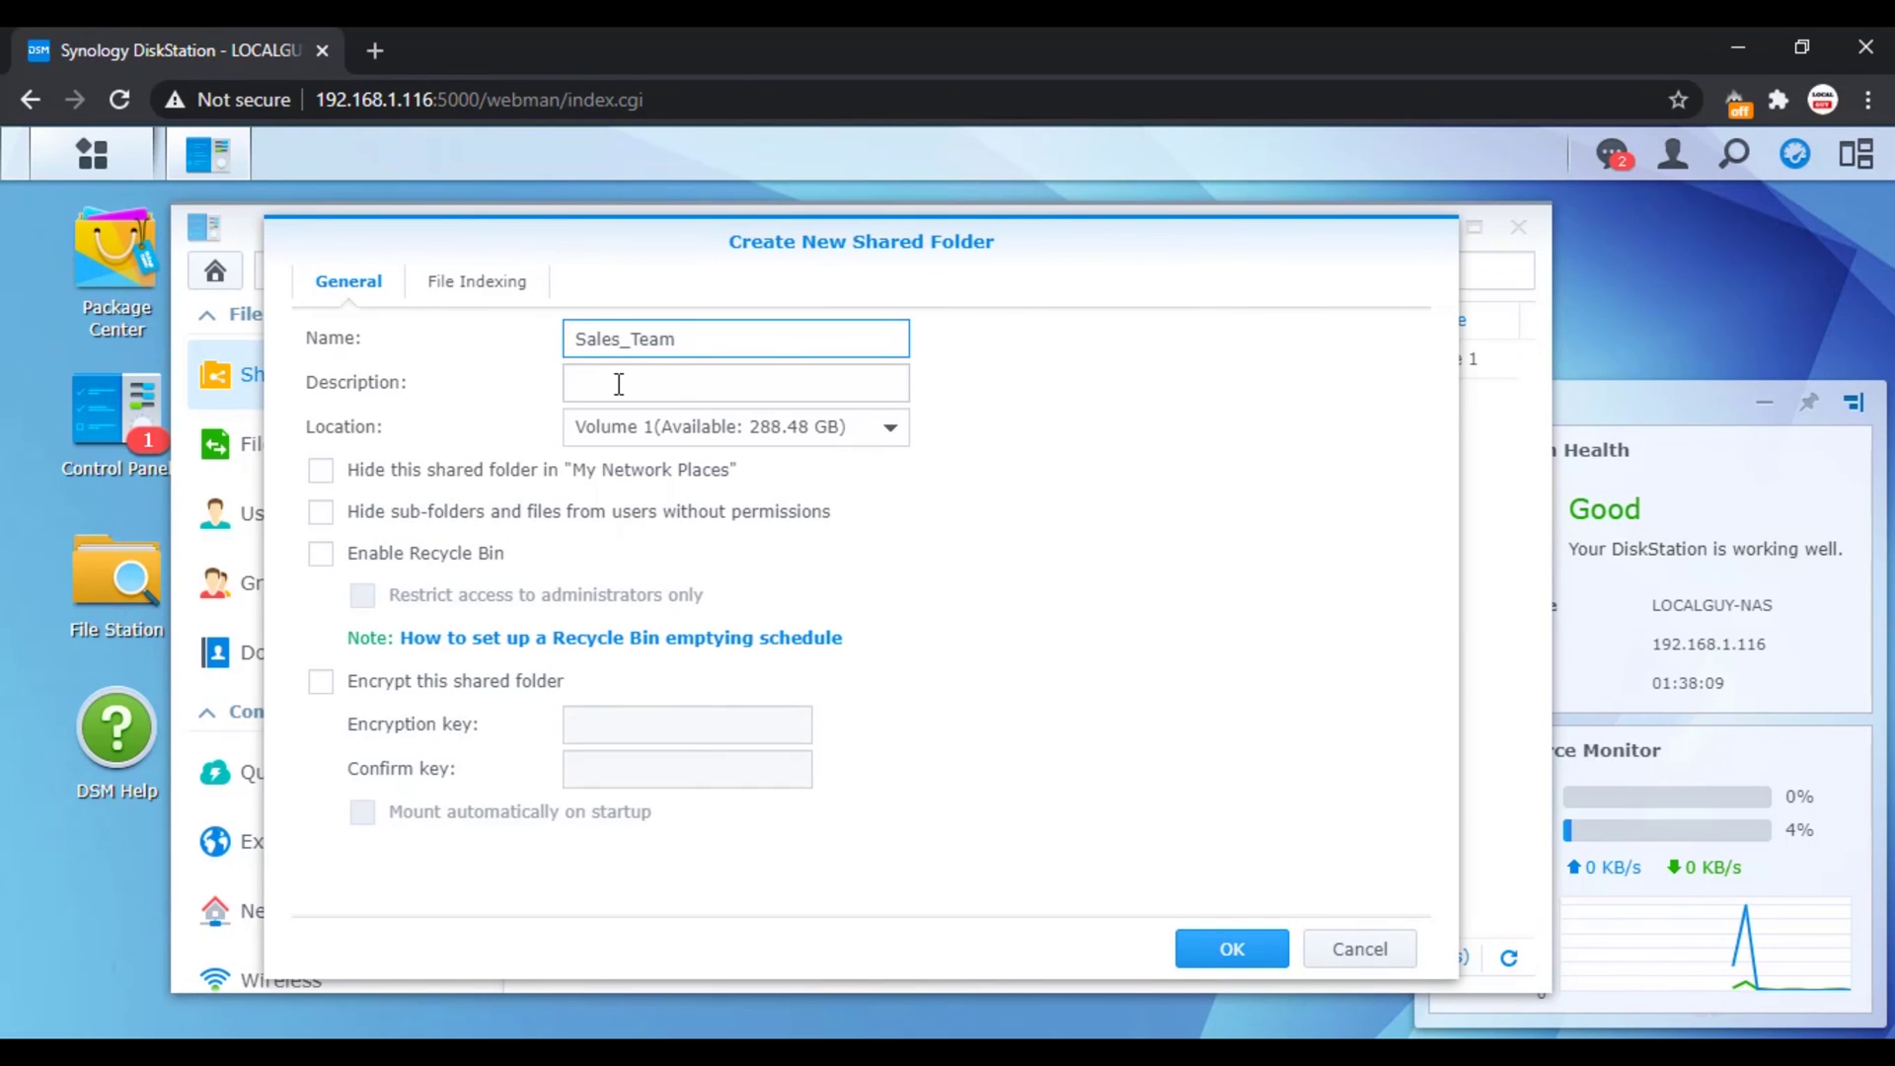
click(619, 384)
text(for Sales)
text(Department)
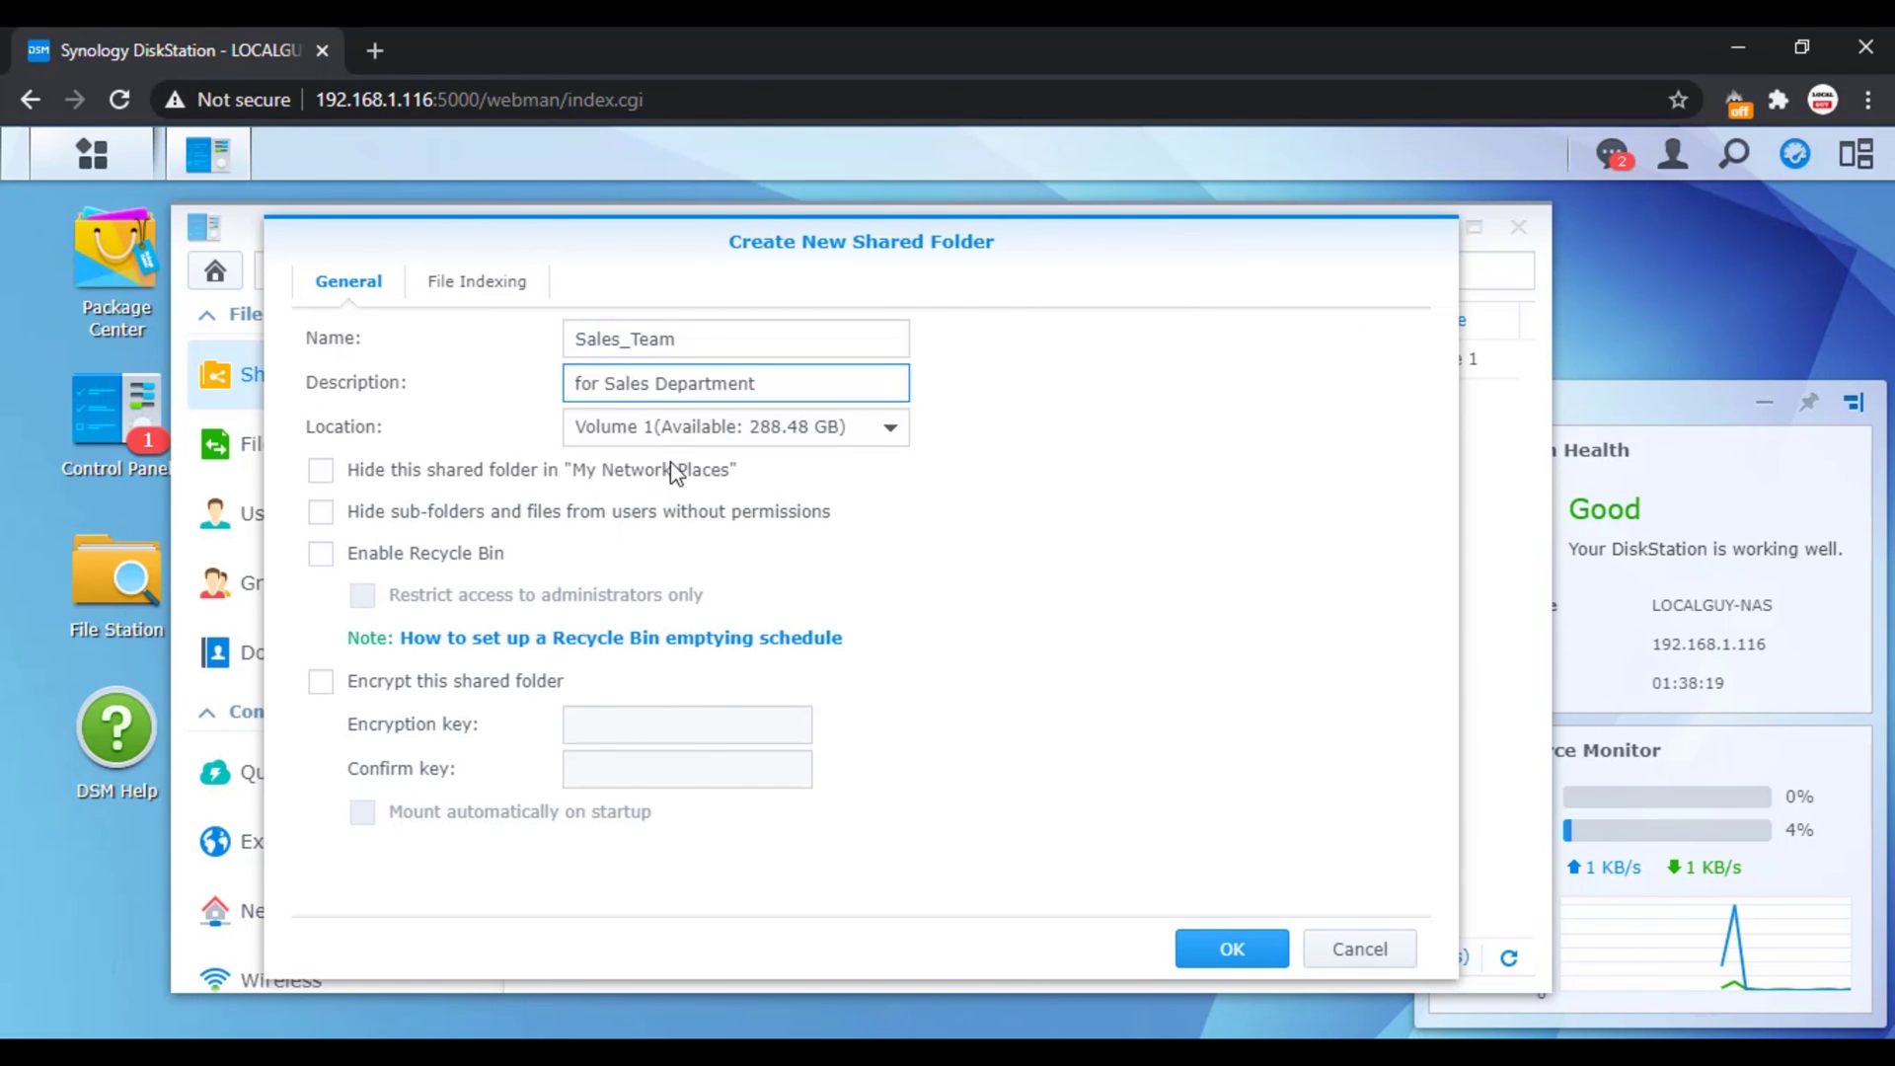
click(1231, 947)
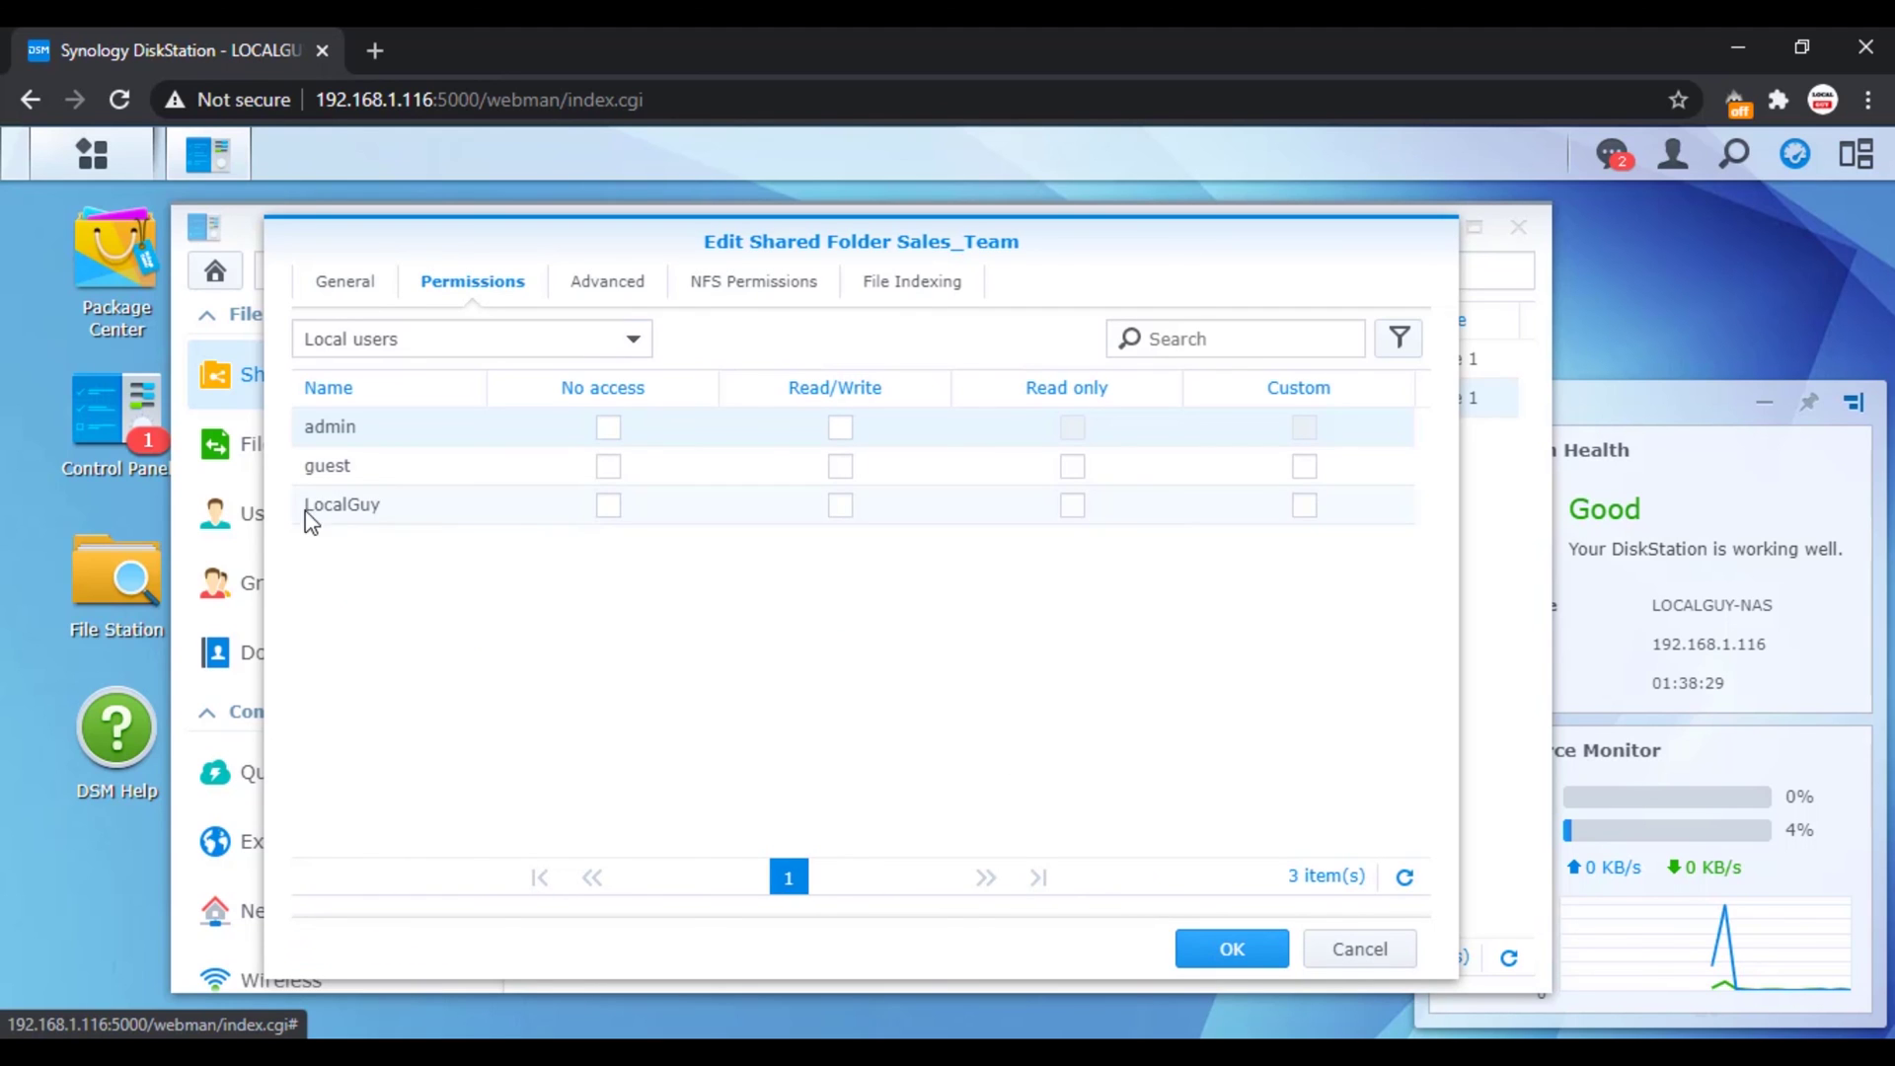
Step: Grant LocalGuy read/write access to Sales_Team, then open \\192.168.1.116 from Windows Run
click(845, 509)
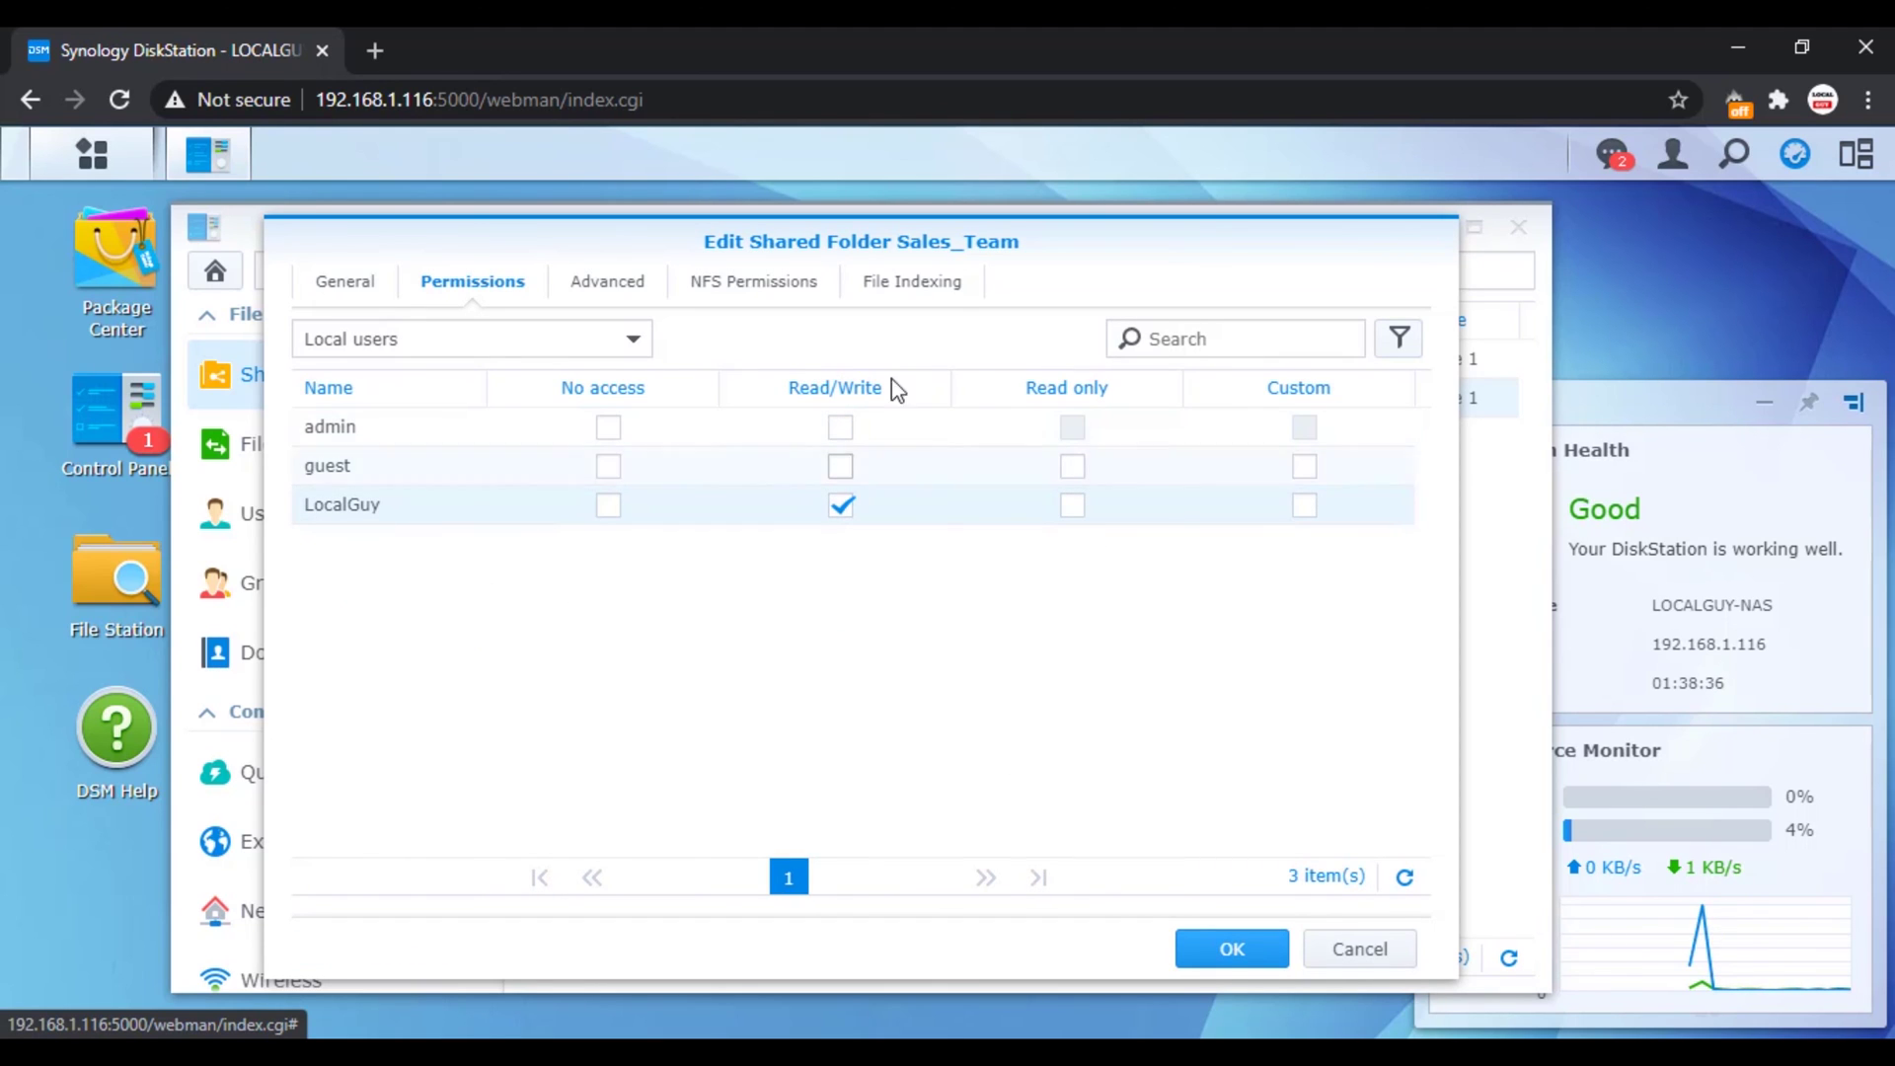
click(1224, 949)
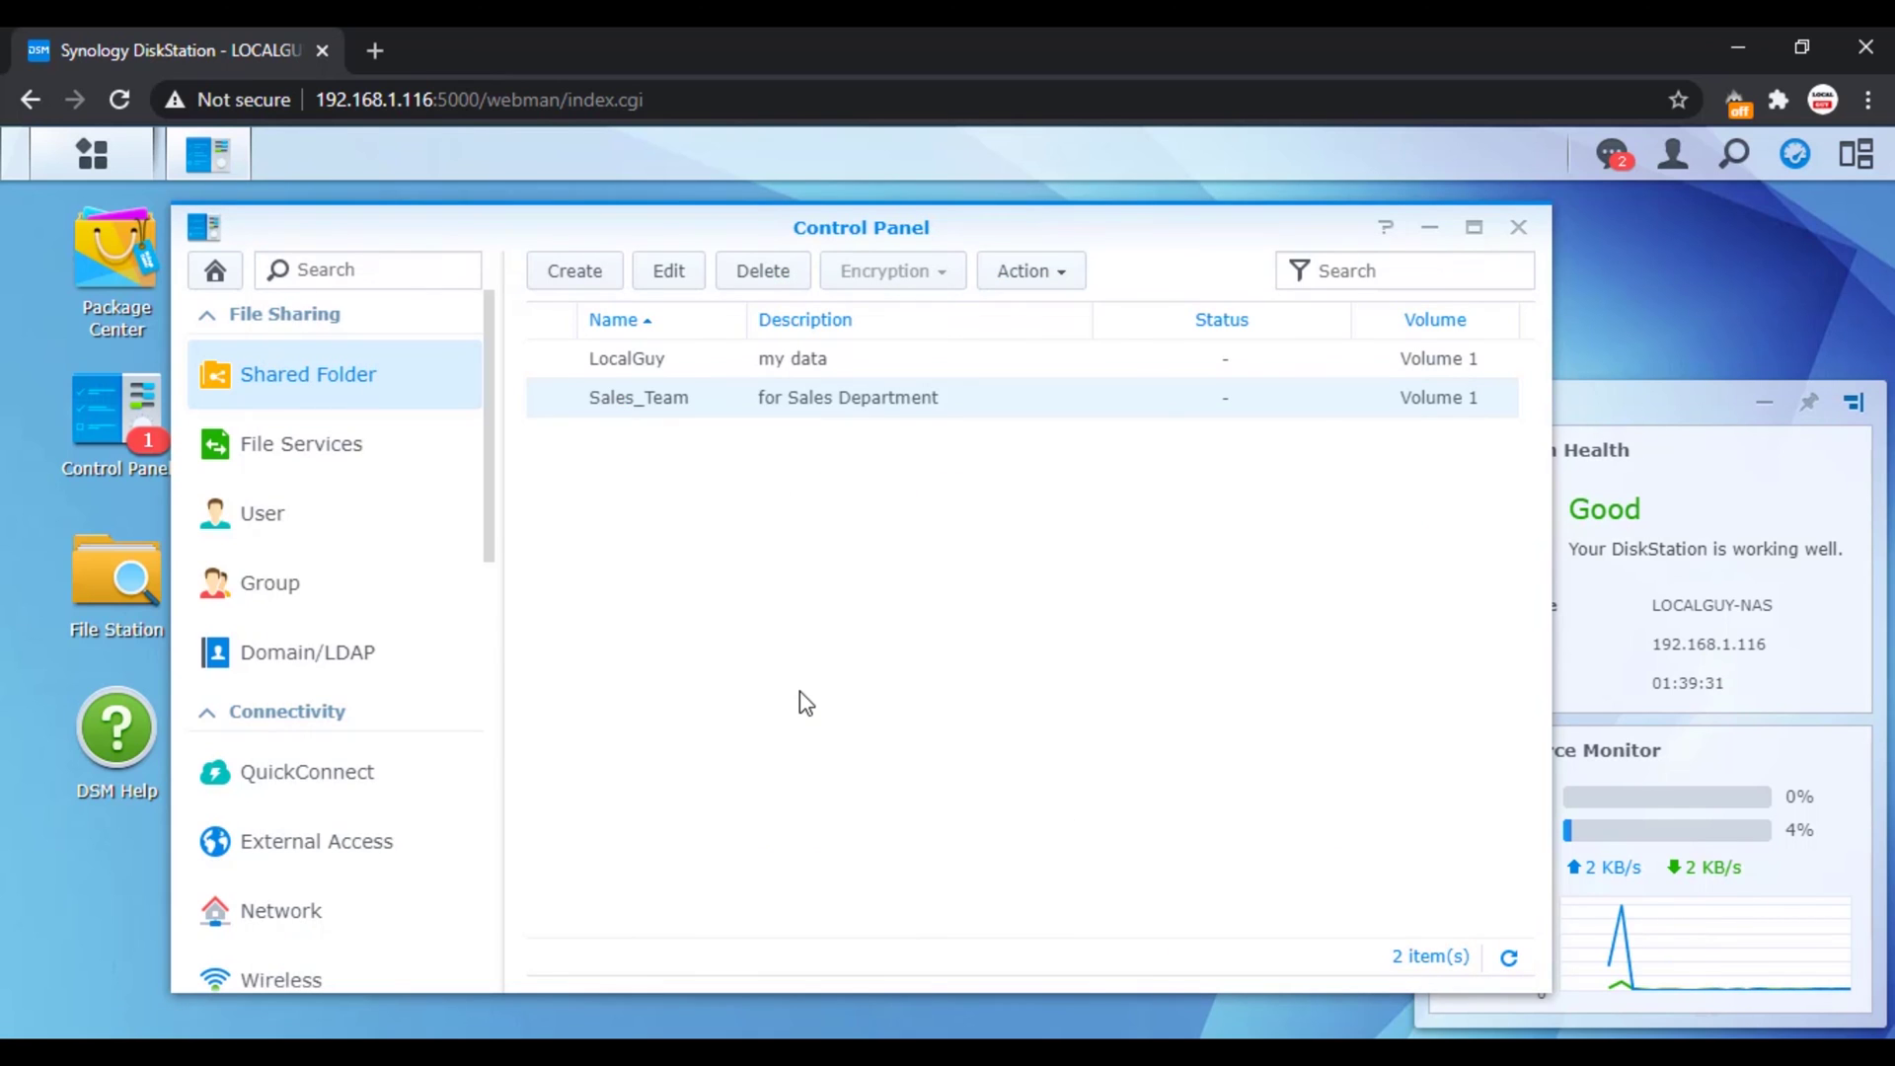
key(super+r)
click(283, 977)
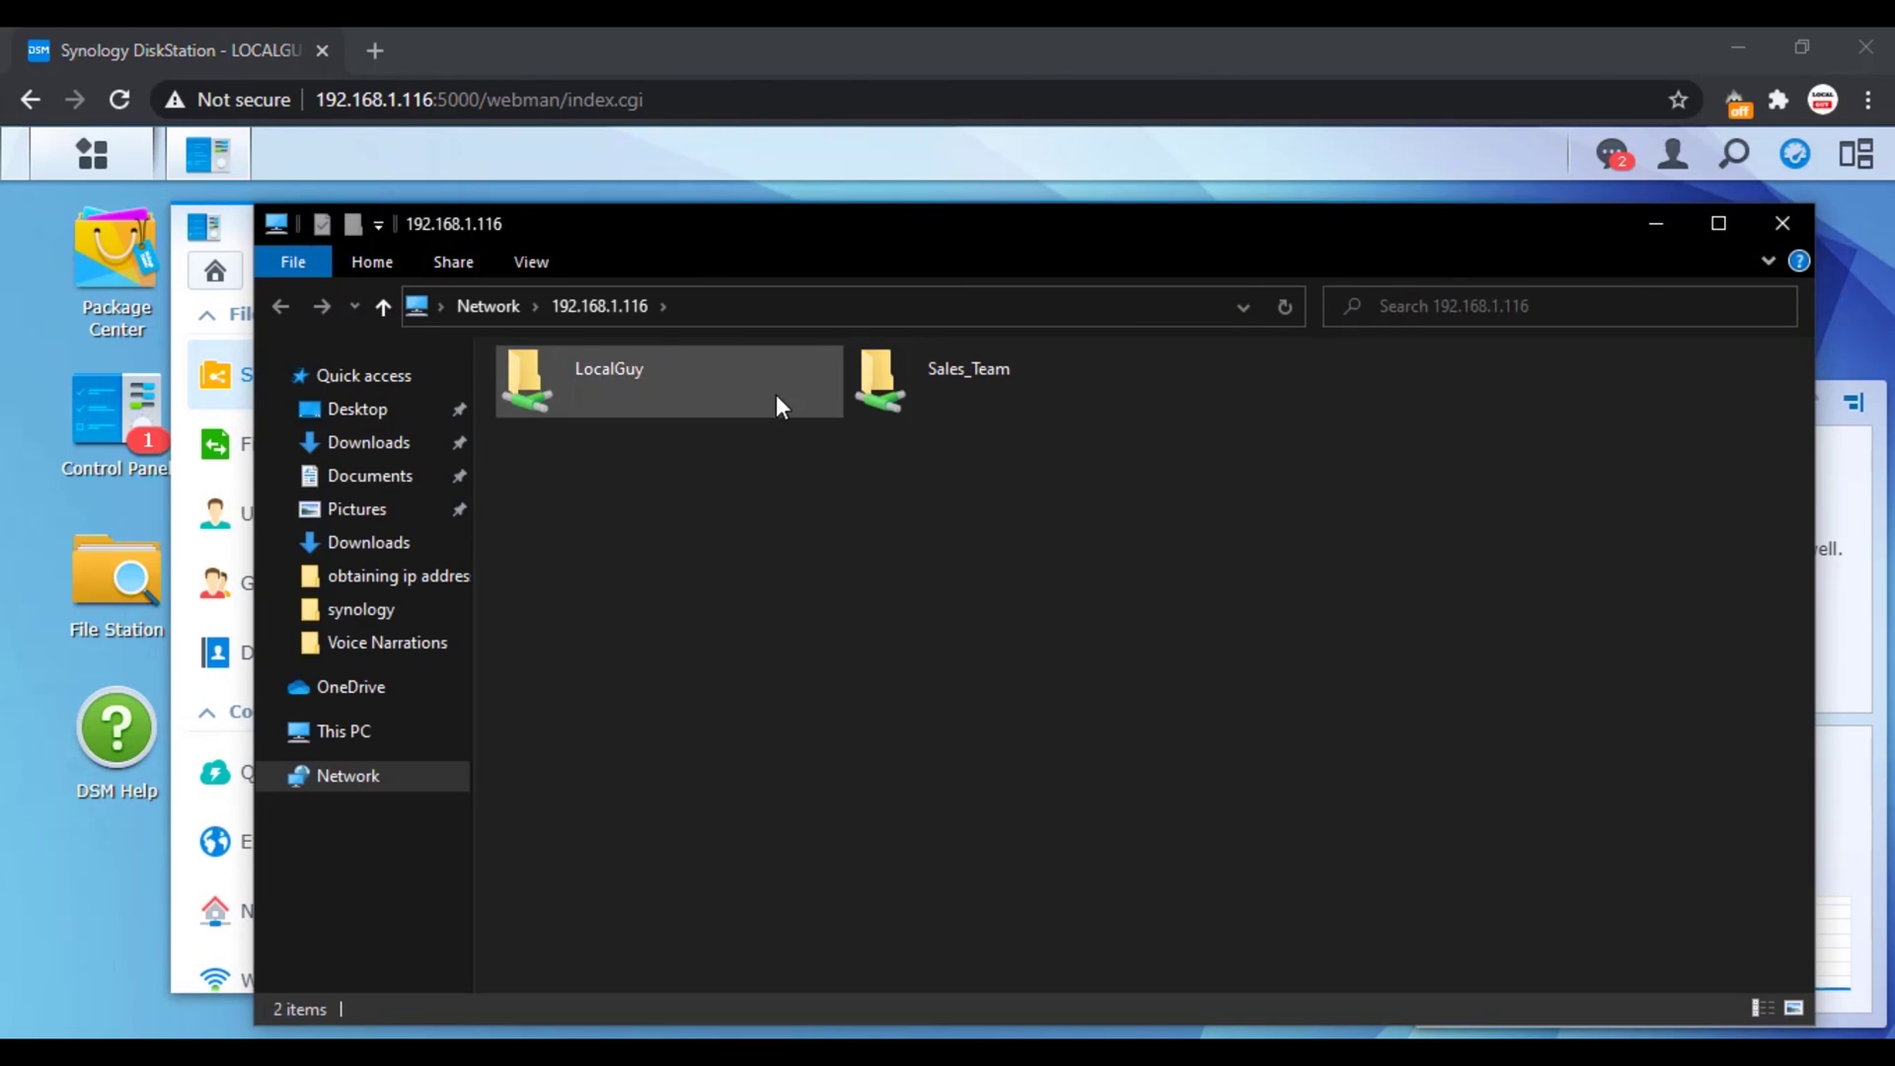
Step: In the Sales_Team share, create a new text document named 'sales on 01082020'
double_click(949, 383)
right_click(544, 496)
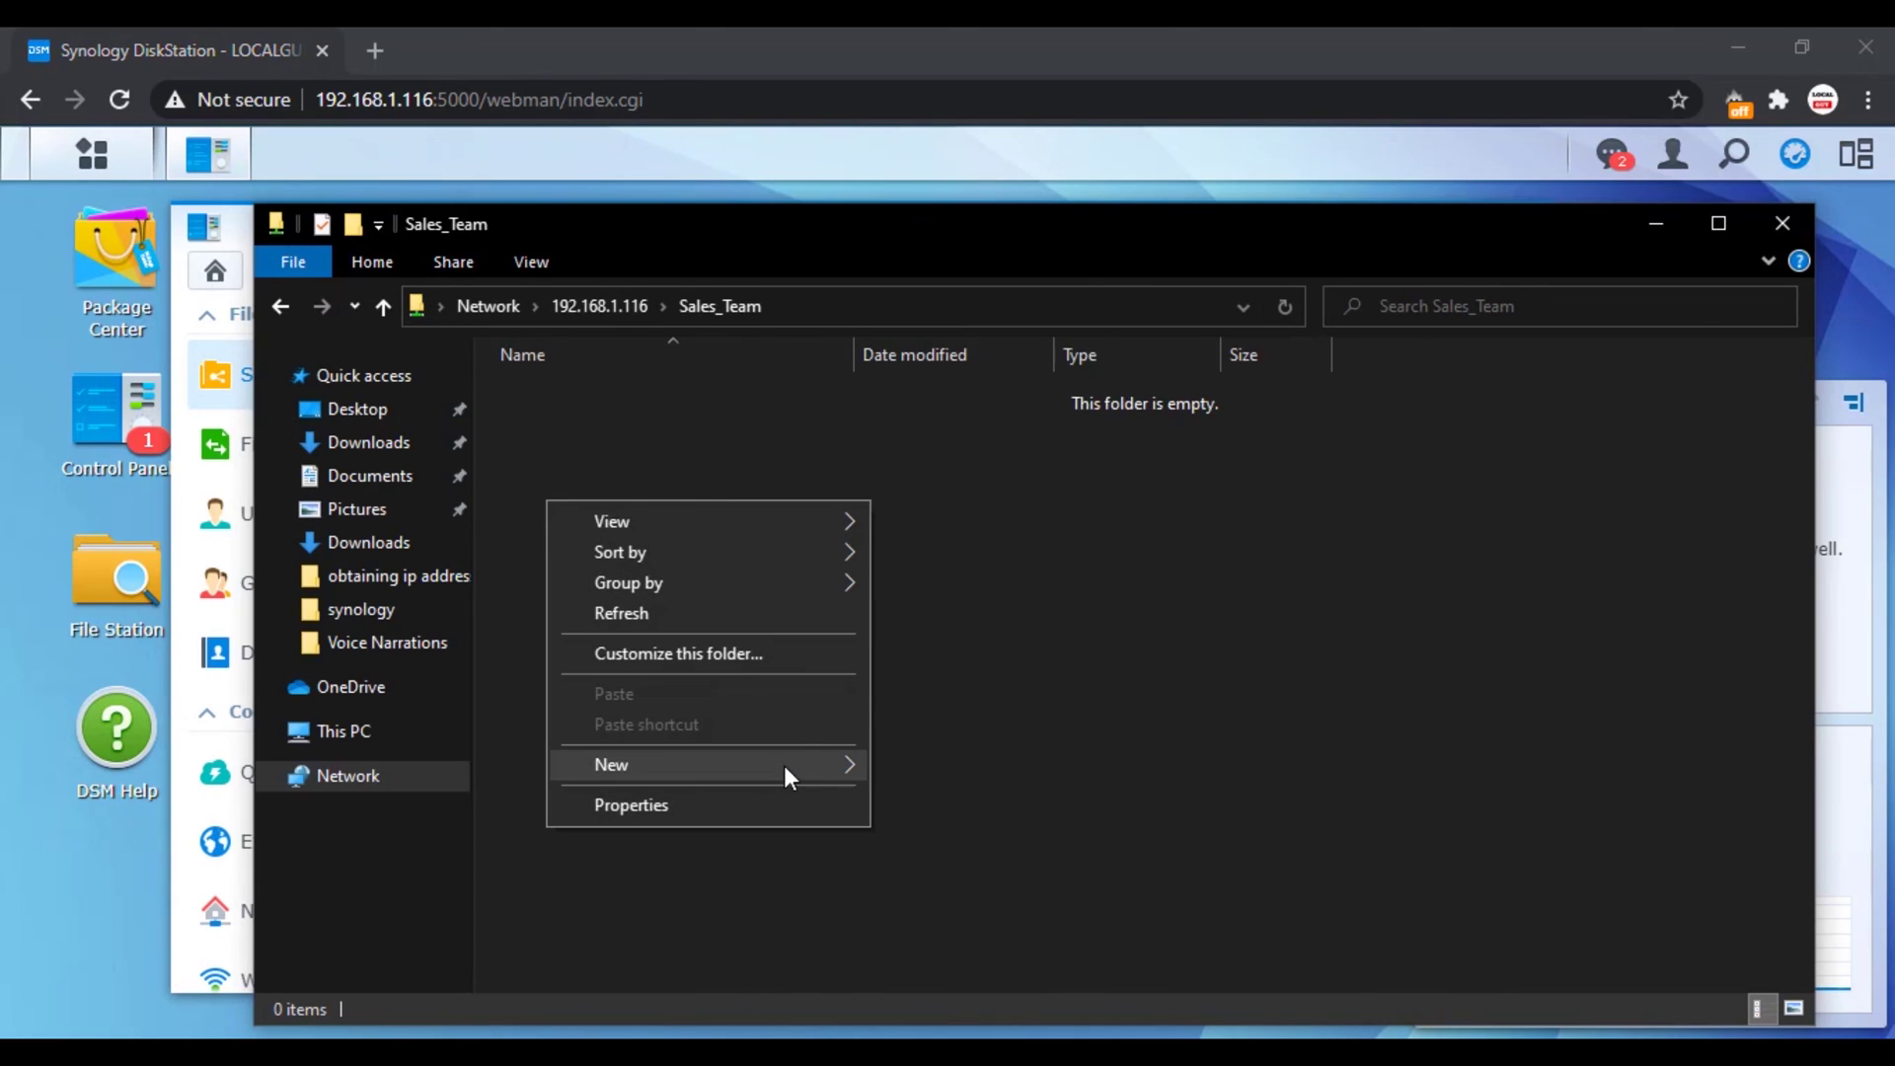
mouse_move(783, 766)
click(940, 692)
text(sale)
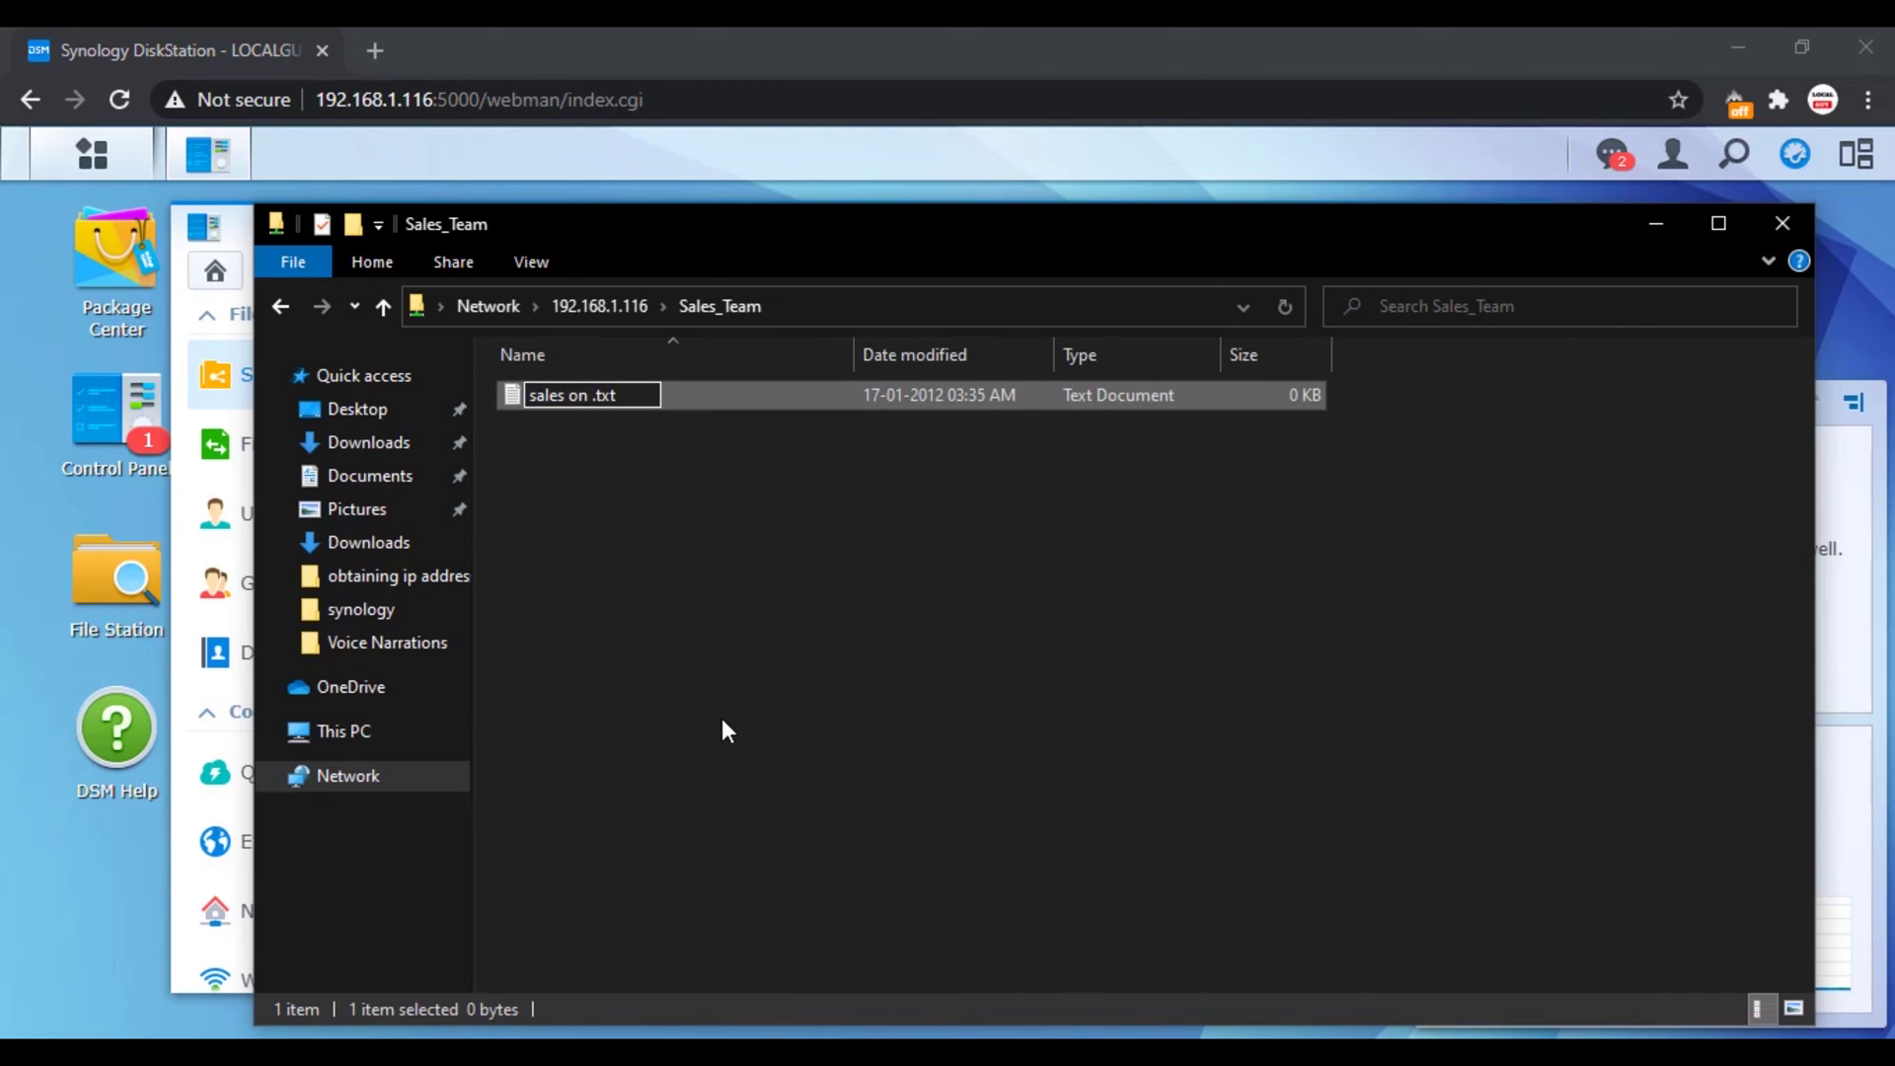
text(s on 01082020)
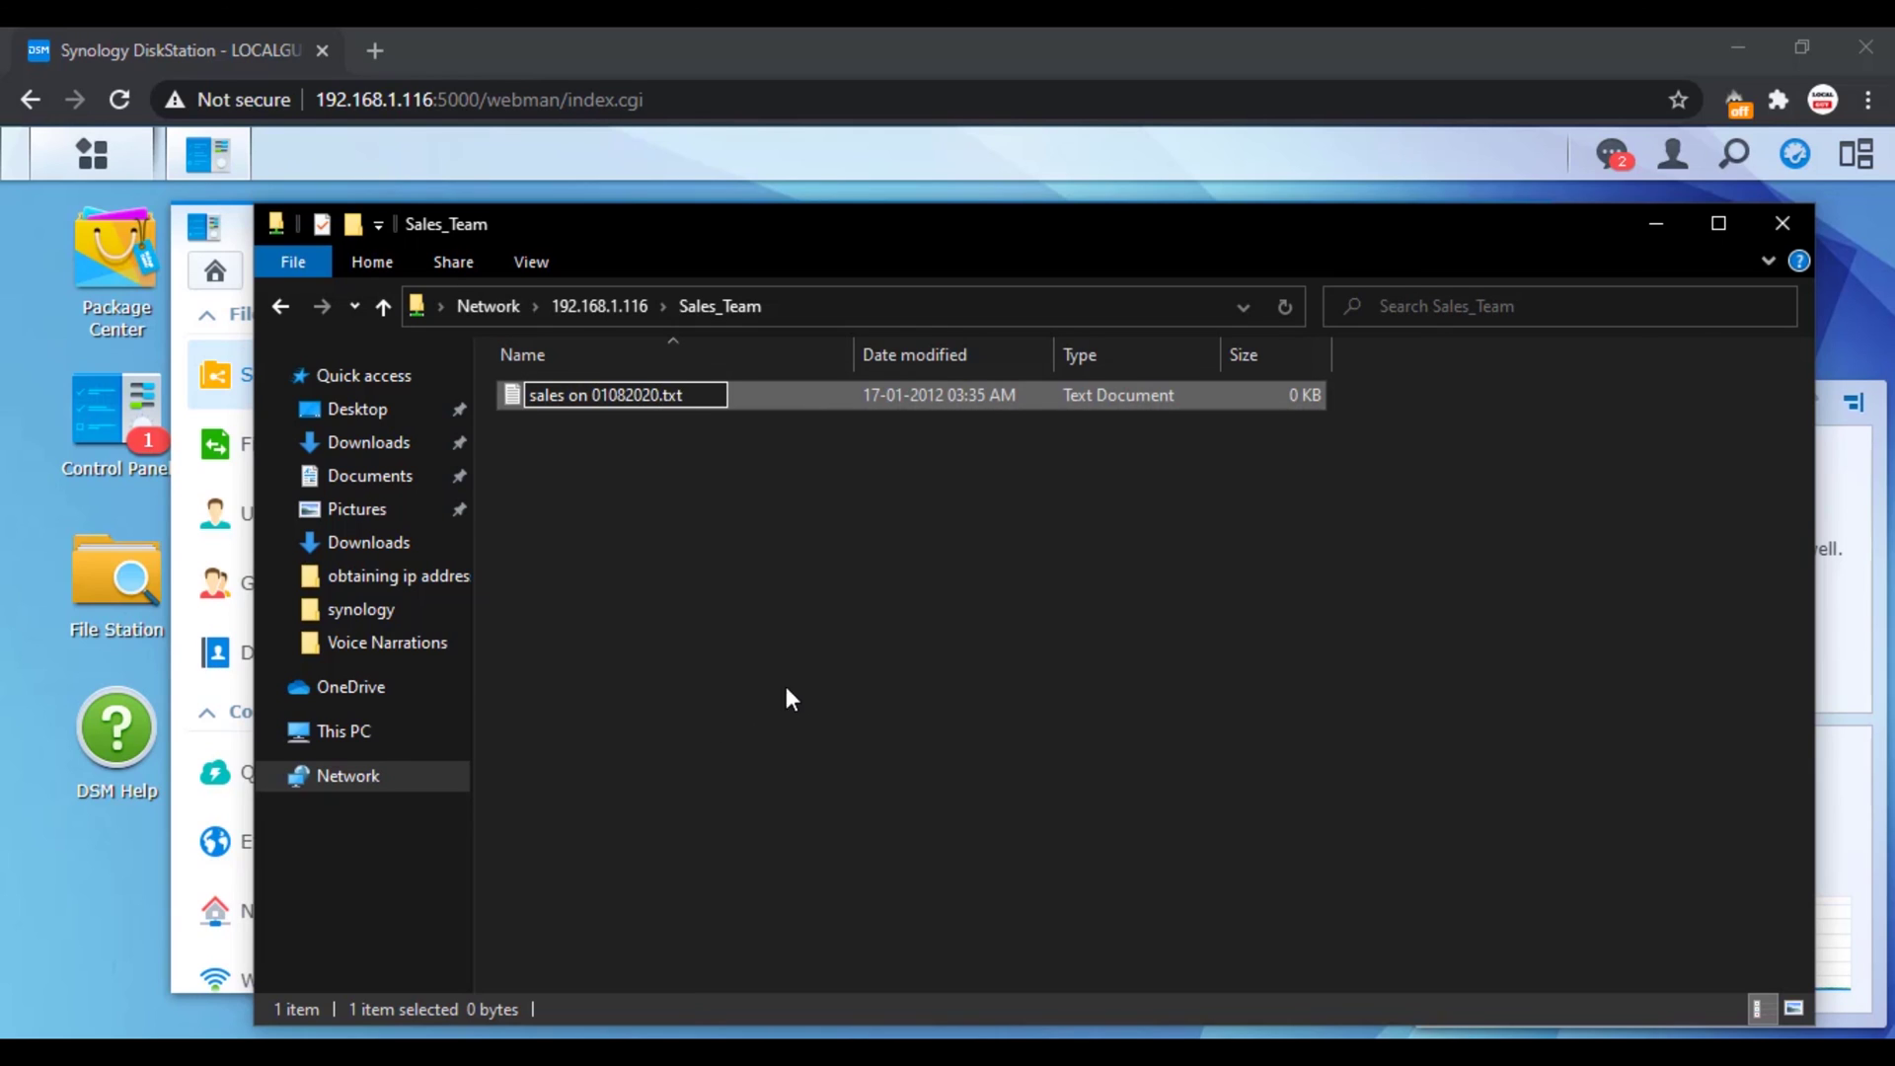
key(Return)
Step: Type 'reports' into sales on 01082020.txt in Notepad, save, and close it
click(694, 543)
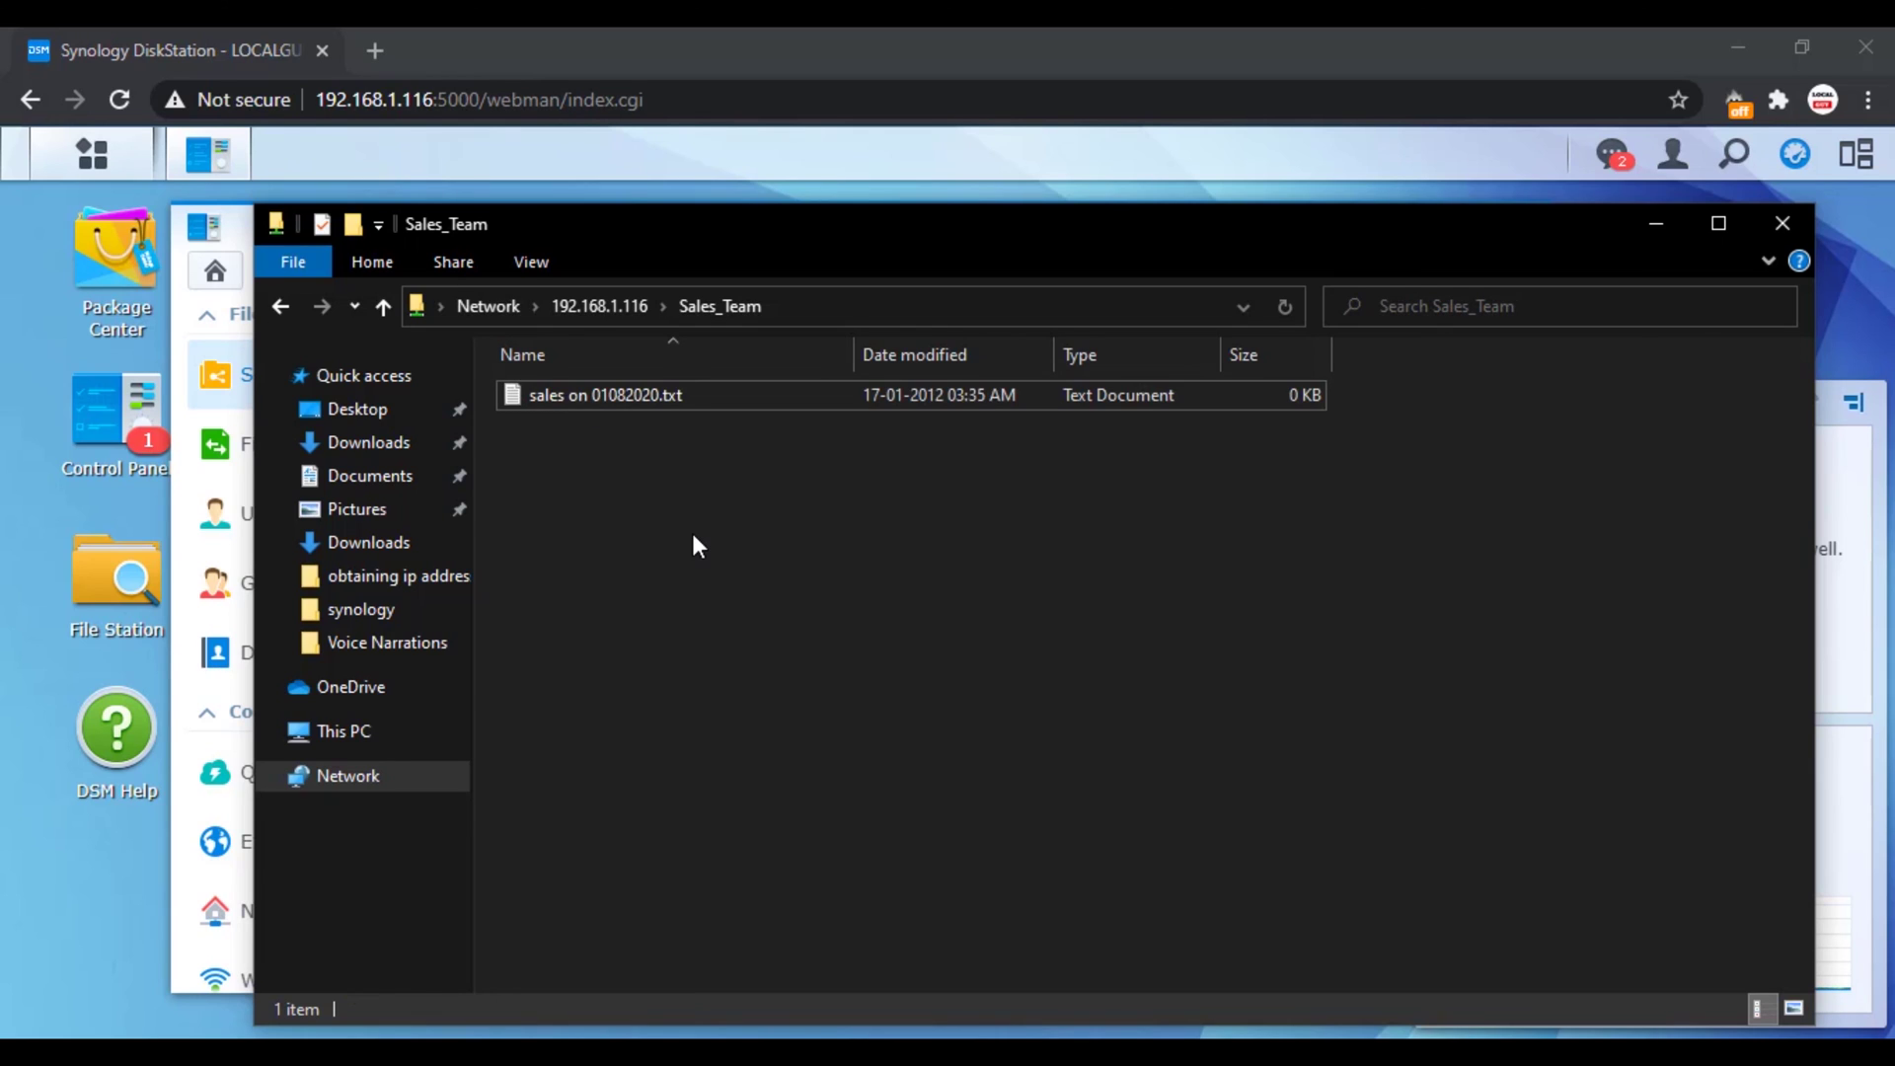
double_click(601, 393)
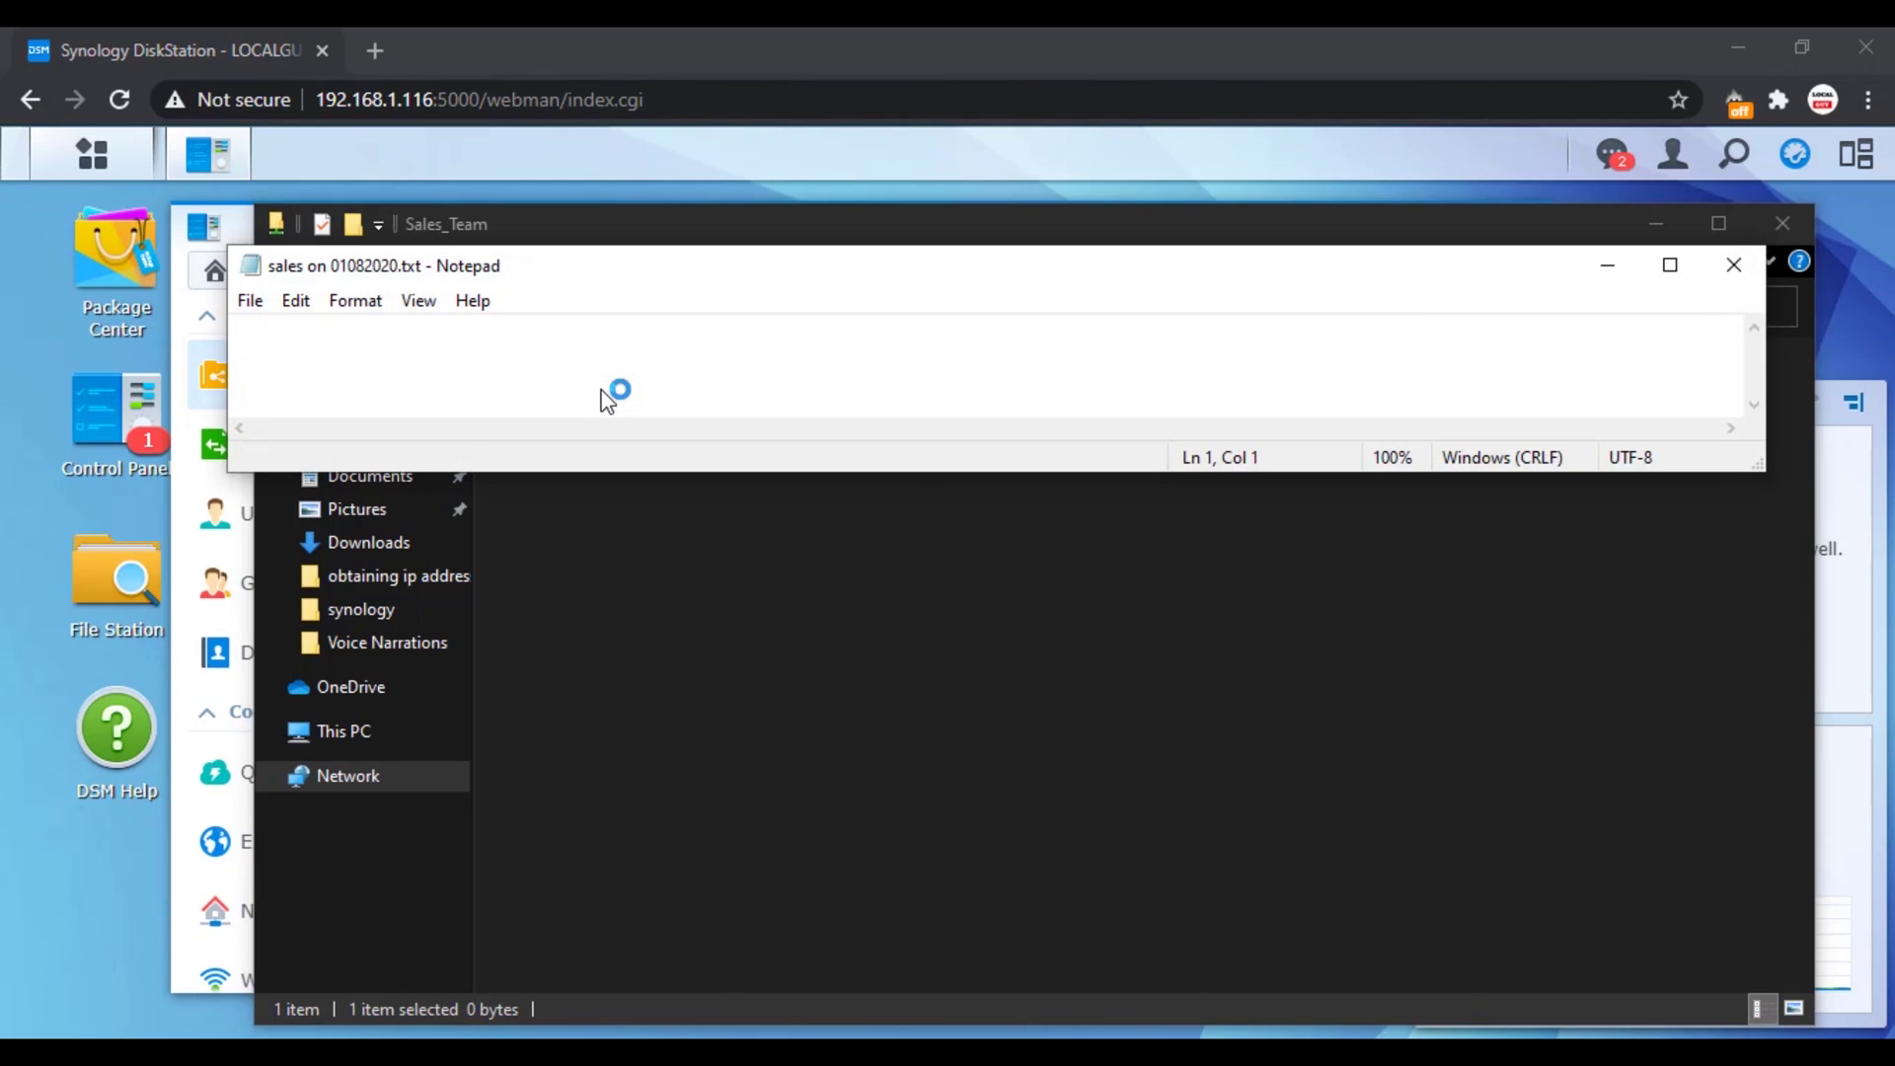
text(reports)
key(ctrl+s)
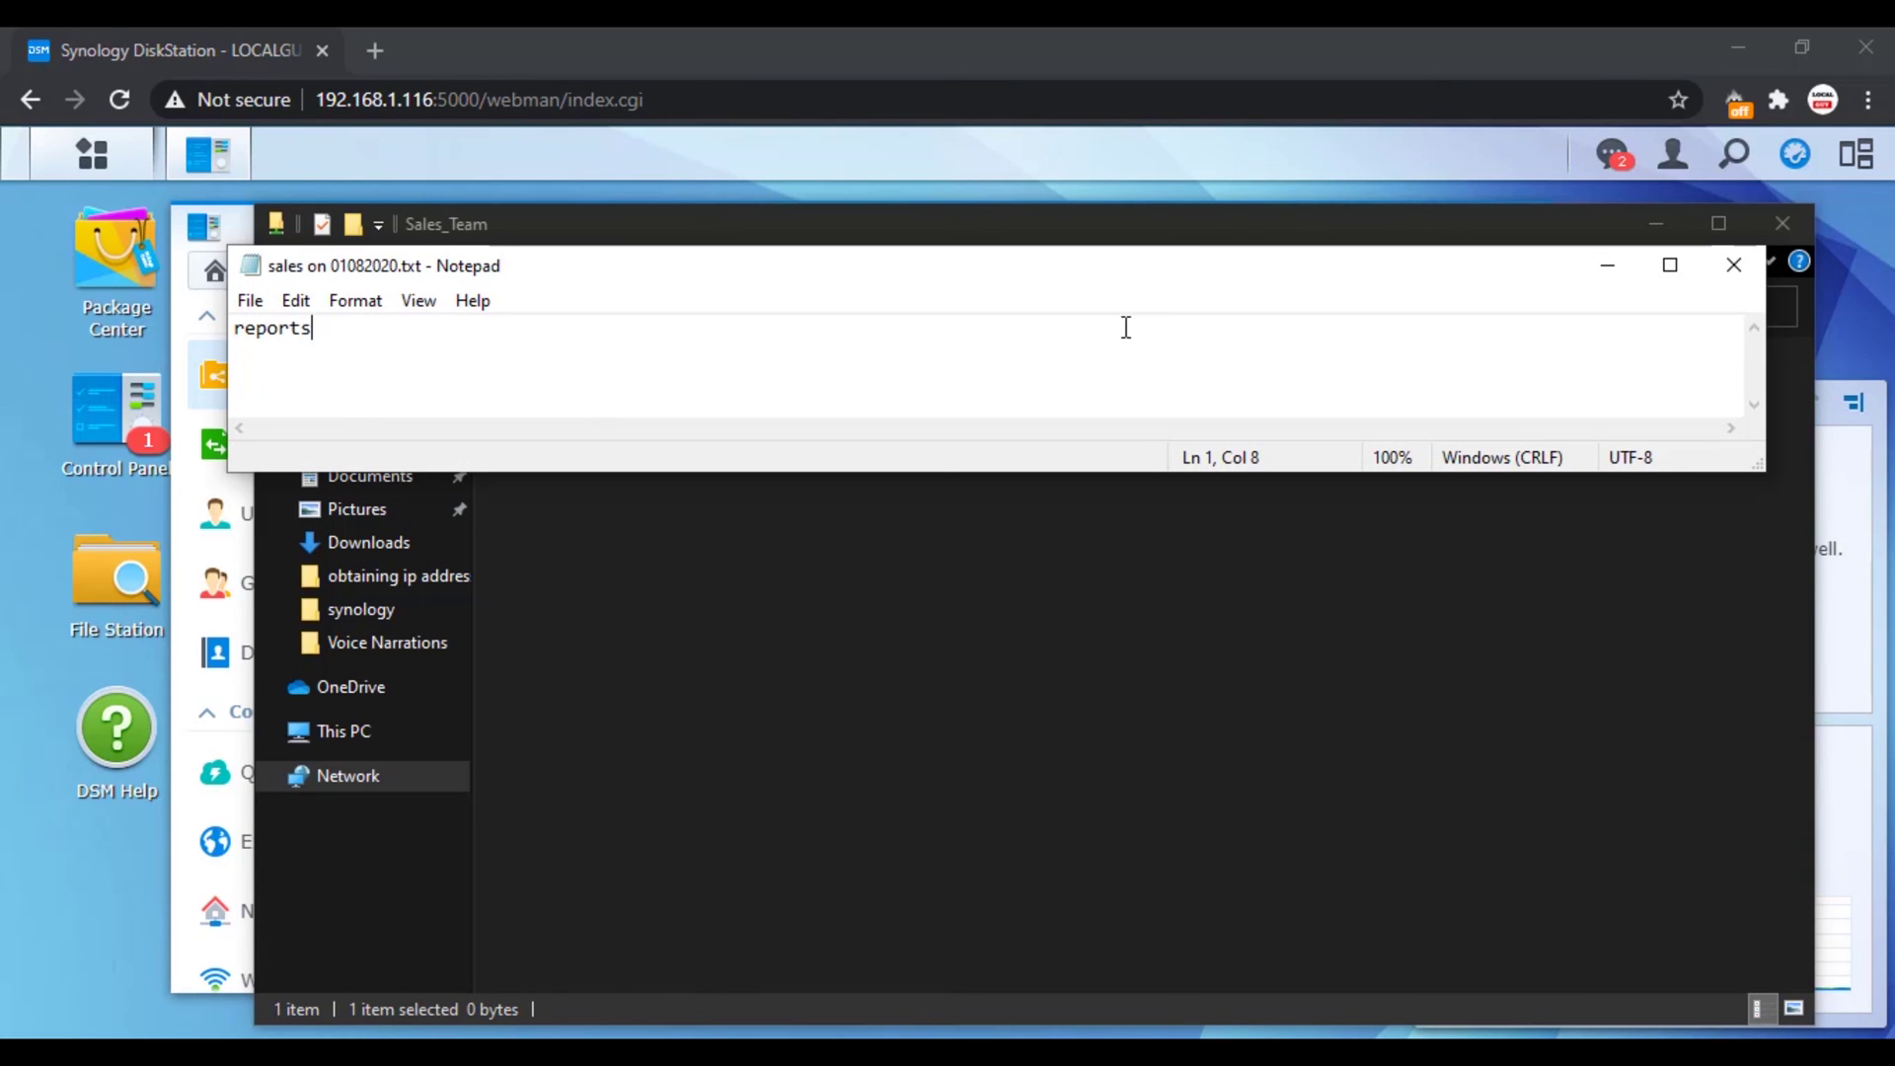
click(1733, 265)
click(1074, 778)
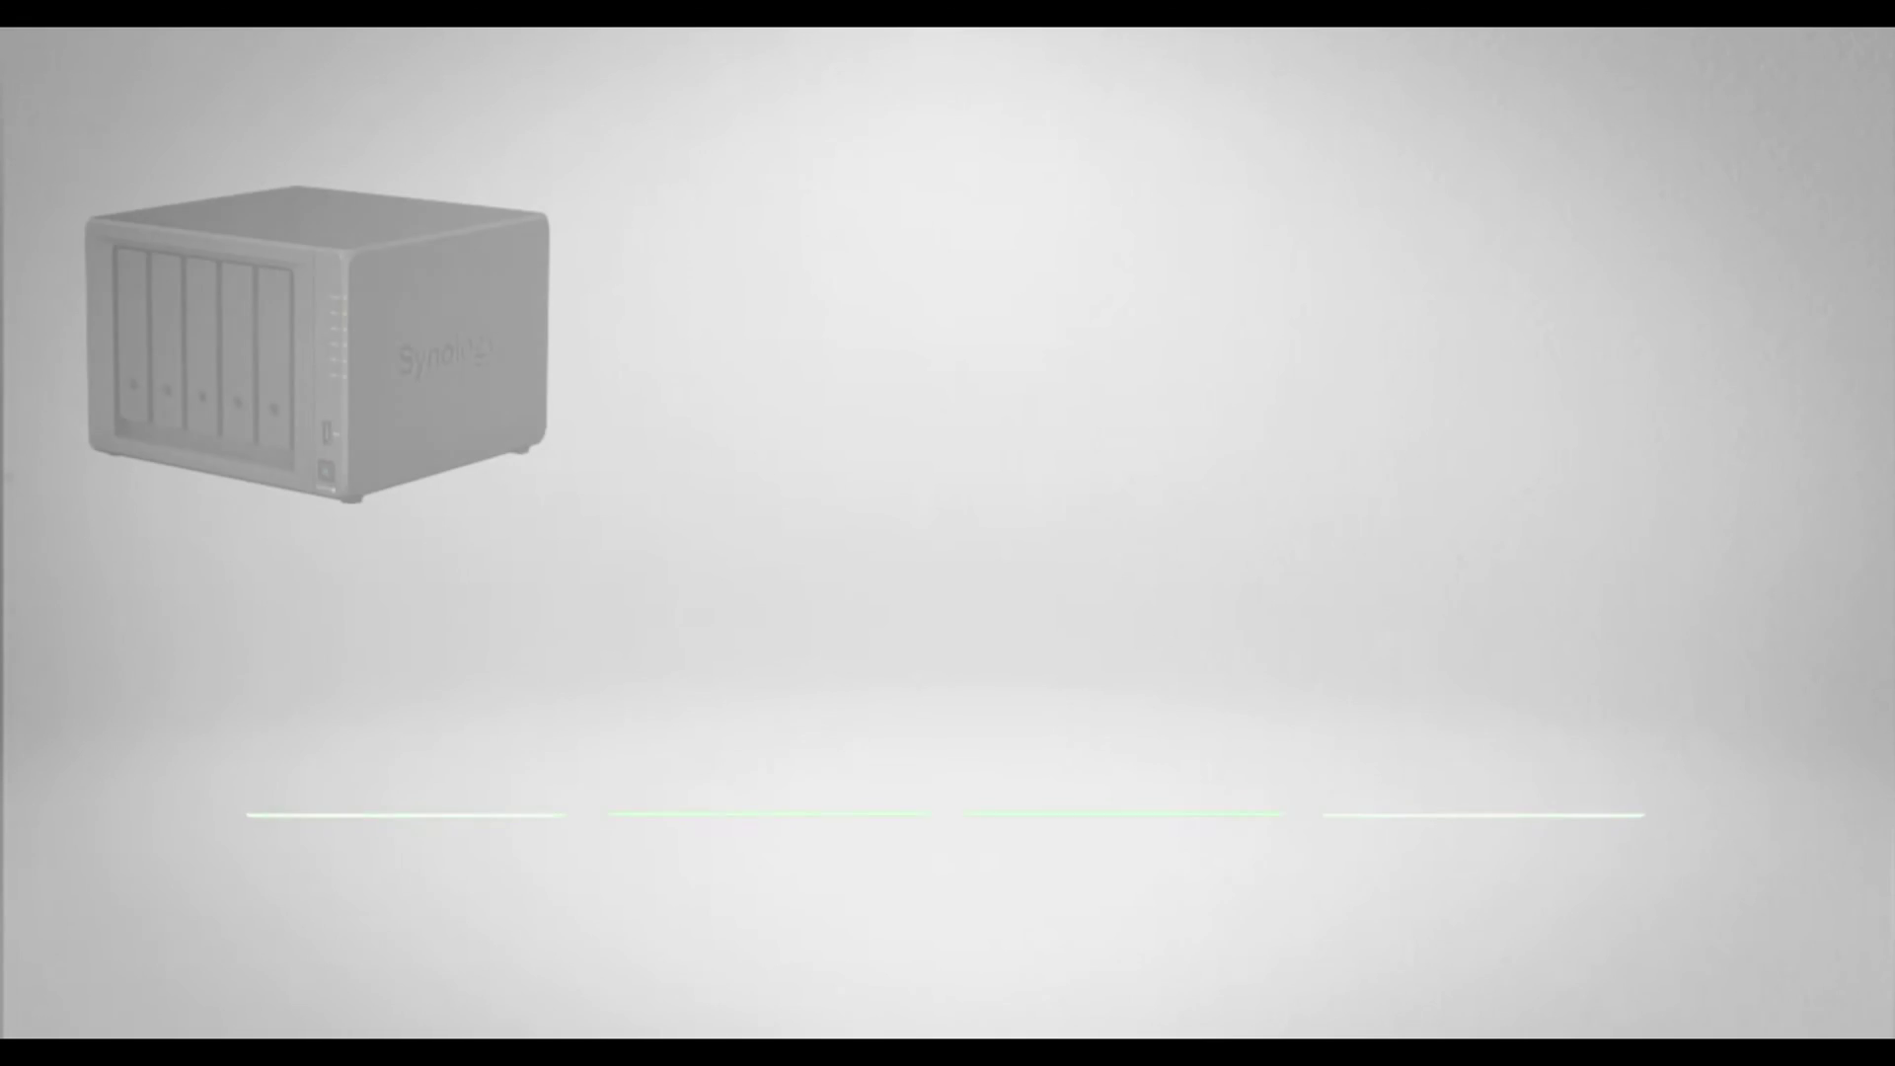